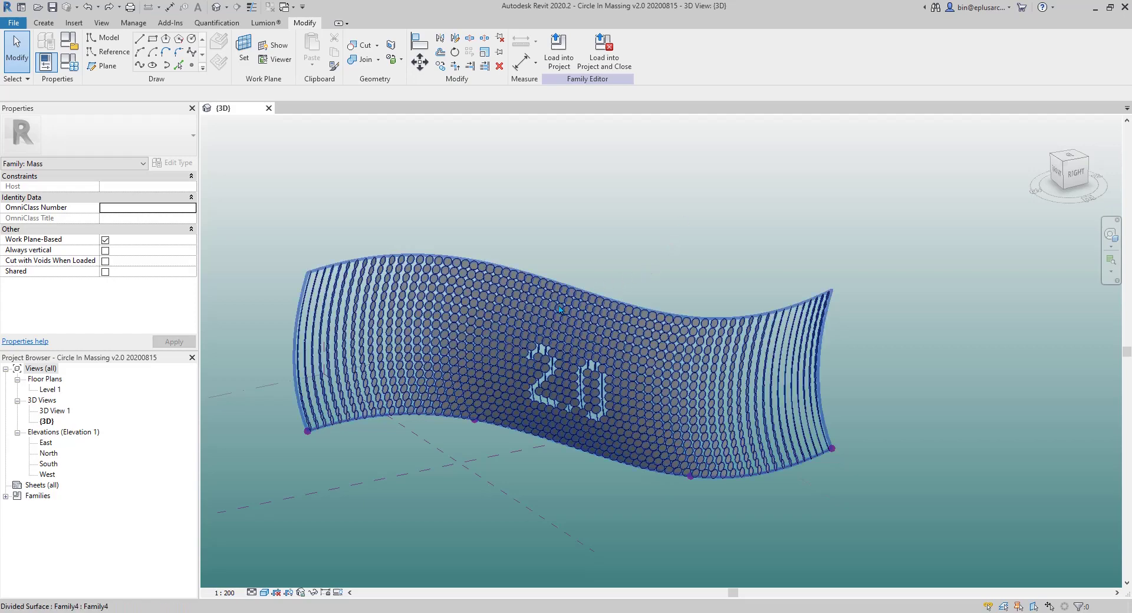
Examine the curved mass of circular panels and its 2.0 pattern from several viewpoints
scroll(535, 389, up, 3)
shift+middle_drag(535, 389, 689, 406)
scroll(667, 422, down, 5)
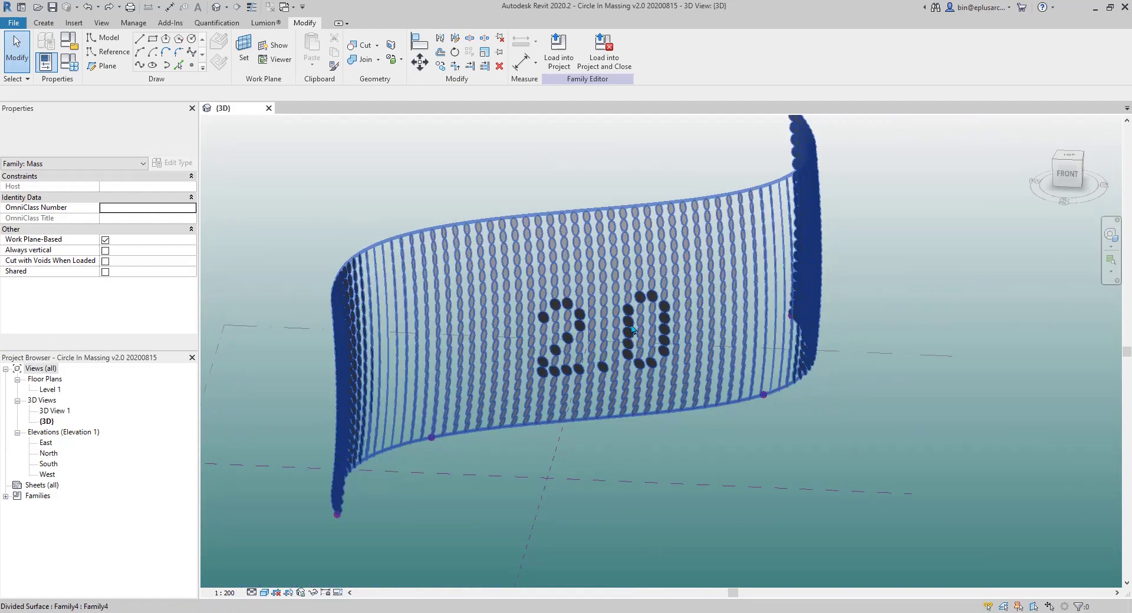
click(617, 278)
shift+middle_drag(617, 279, 583, 281)
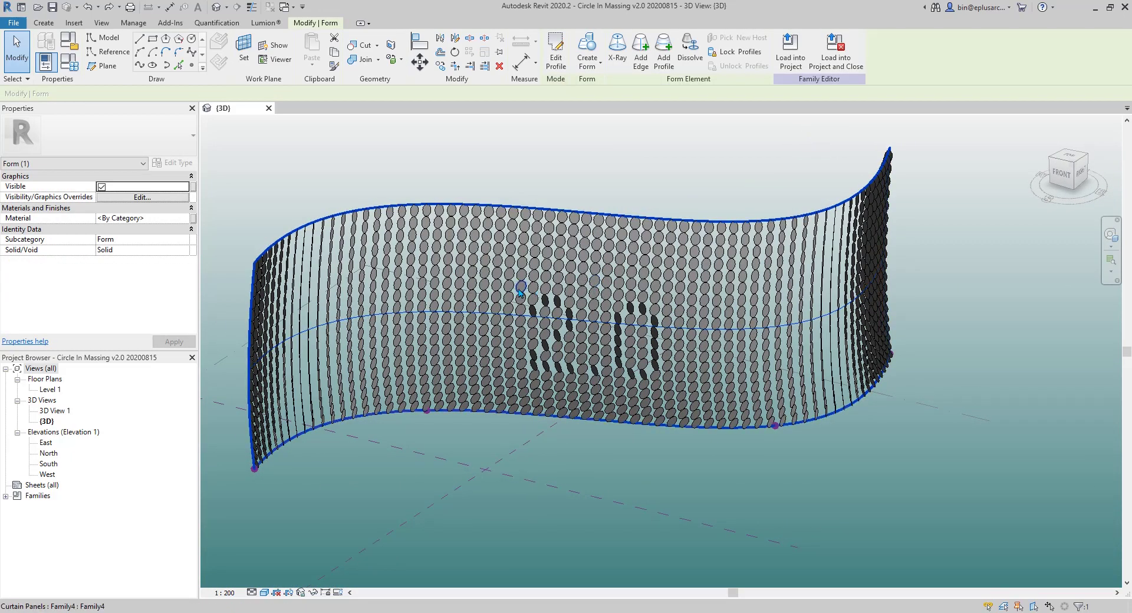
Select four adjacent circular panels in a row above the 2.0 pattern and set their angle a to 0°
click(584, 272)
scroll(583, 274, up, 5)
mouse_move(583, 274)
shift+middle_down()
mouse_move(473, 277)
mouse_move(584, 272)
shift+middle_up()
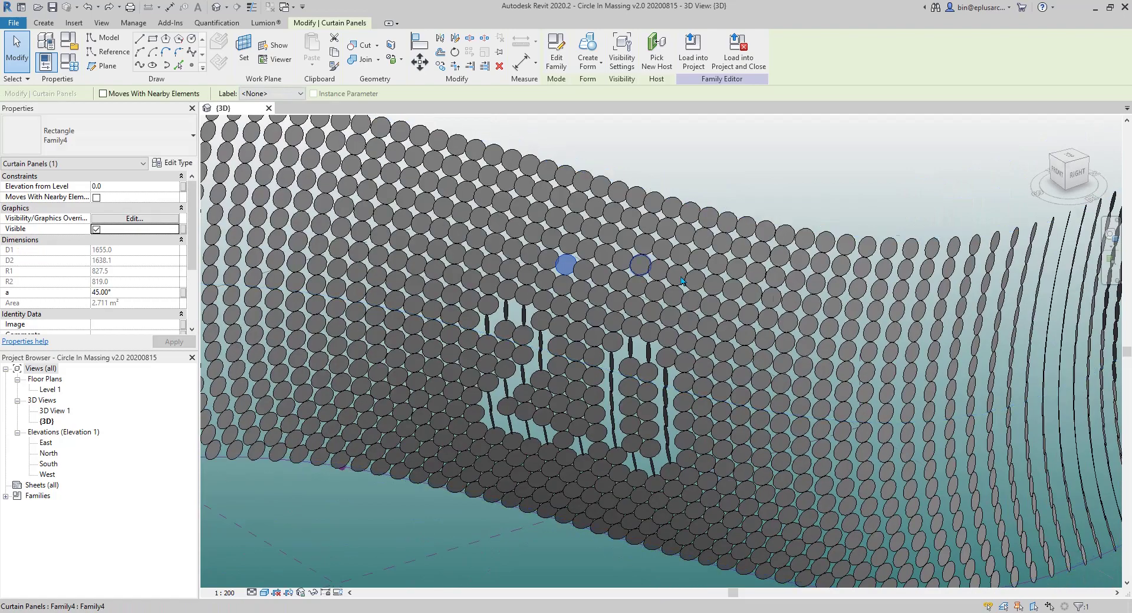
ctrl+click(583, 272)
ctrl+click(601, 276)
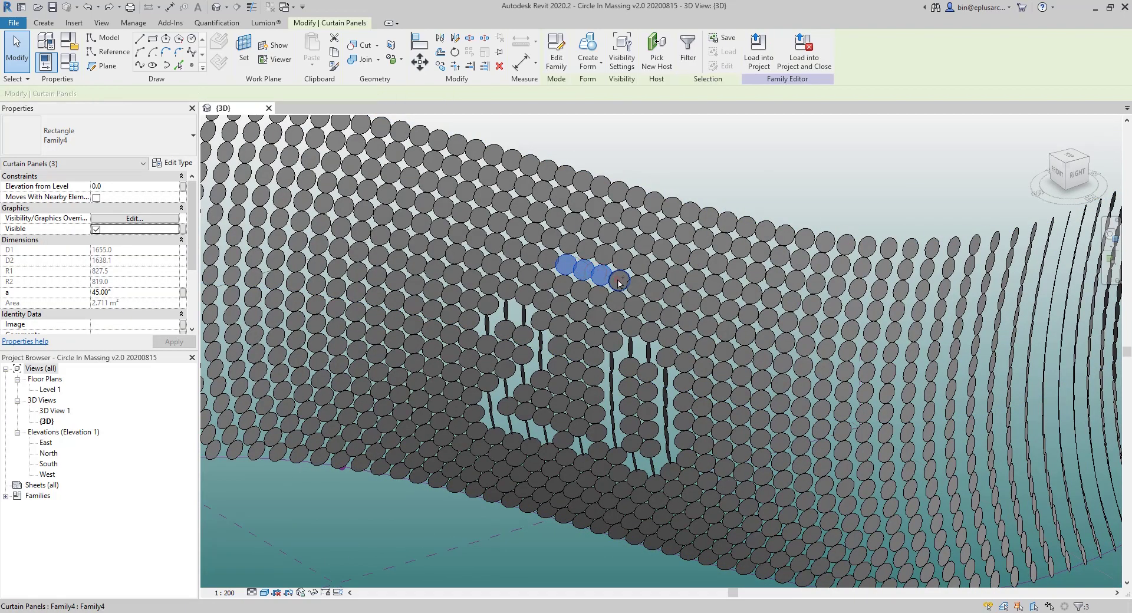
ctrl+click(619, 282)
click(124, 292)
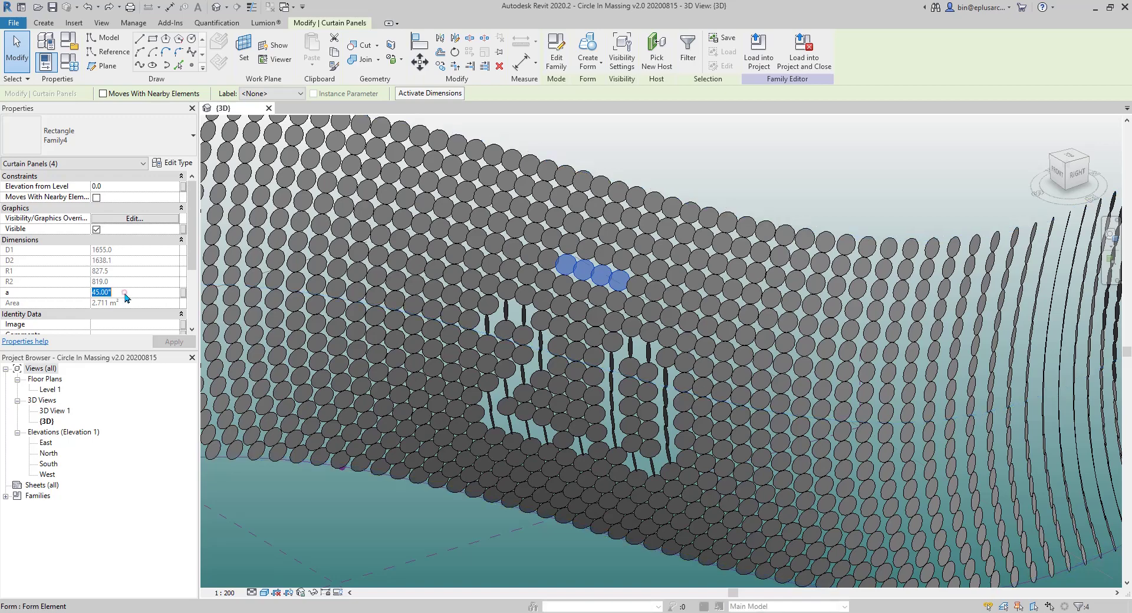
text(0)
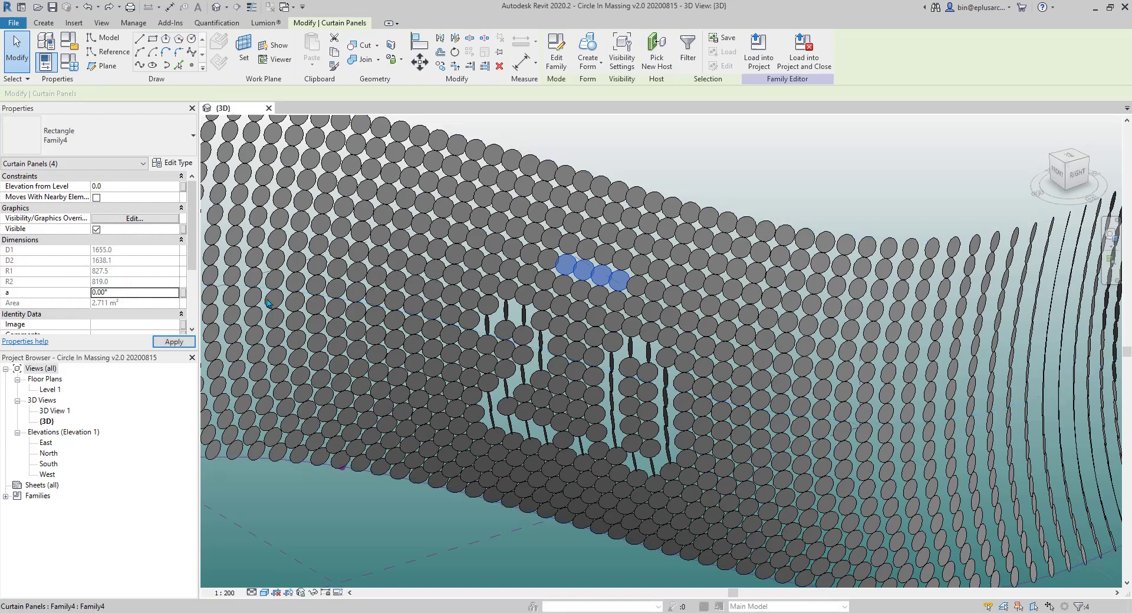
key(Return)
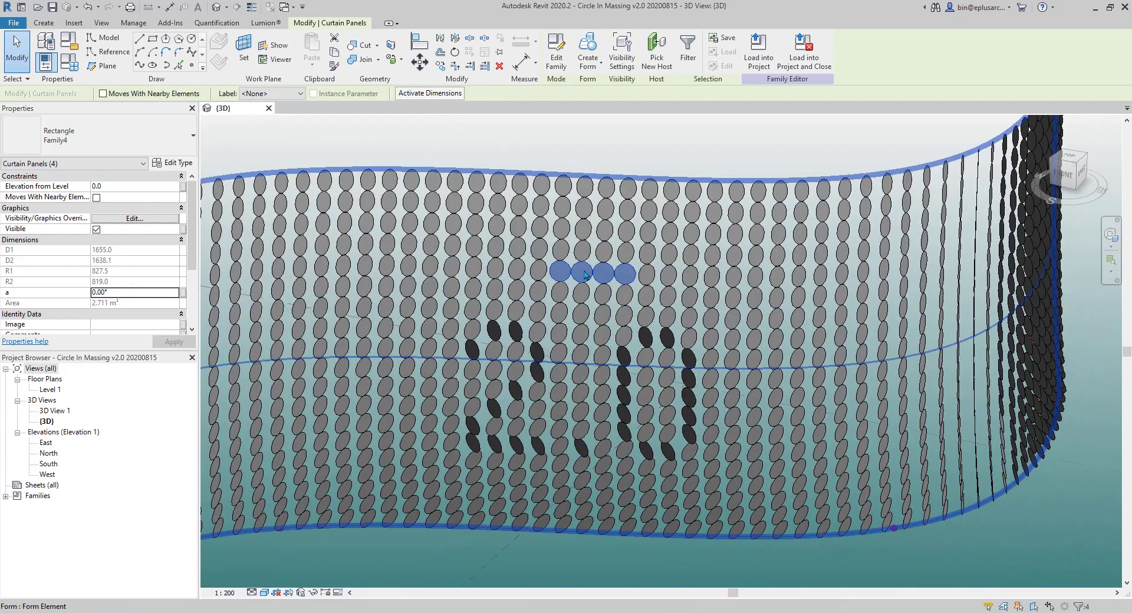
Set the angle a of the four selected panels to 90°, clear the selection and view the whole surface
scroll(593, 283, up, 3)
click(143, 295)
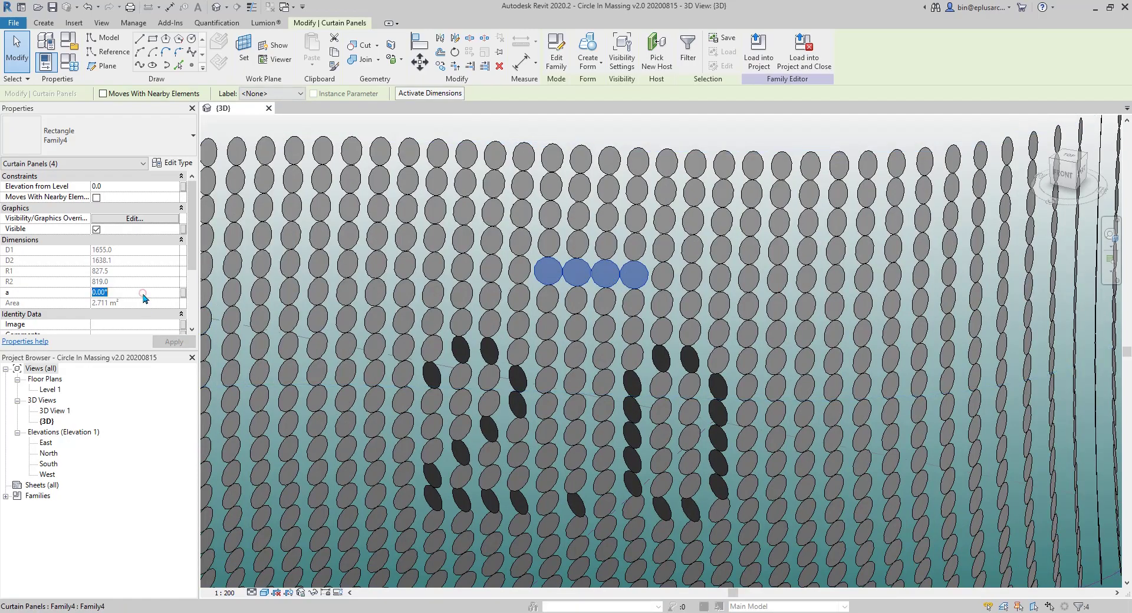
text(90)
key(Return)
mouse_move(580, 304)
shift+middle_down()
mouse_move(842, 298)
mouse_move(596, 306)
mouse_move(569, 321)
shift+middle_up()
scroll(569, 322, down, 4)
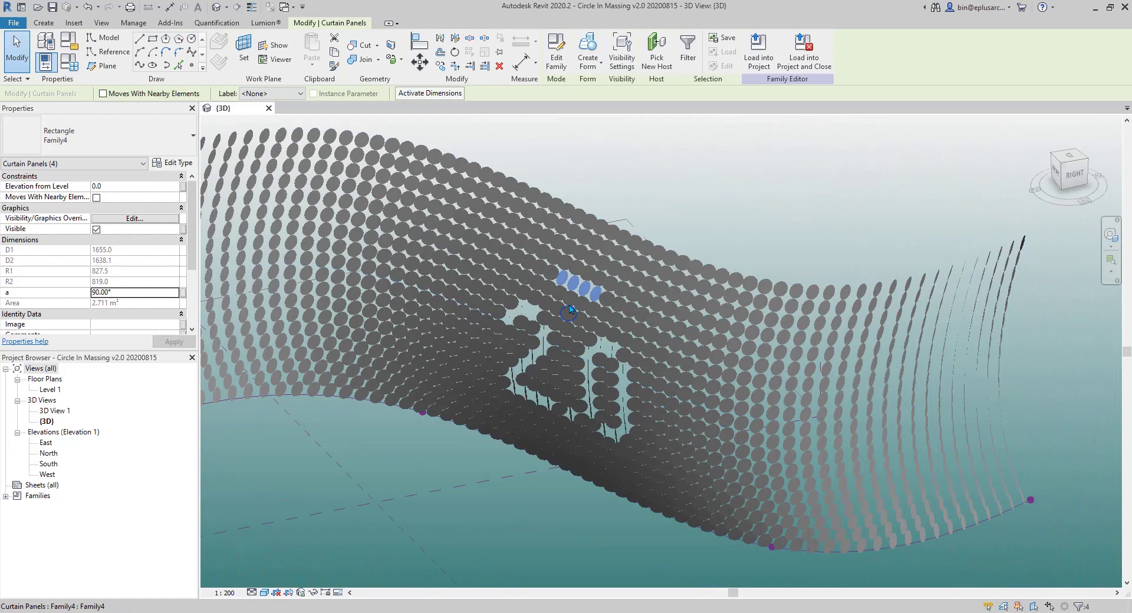
click(648, 232)
scroll(632, 246, up, 1)
shift+middle_drag(629, 250, 662, 252)
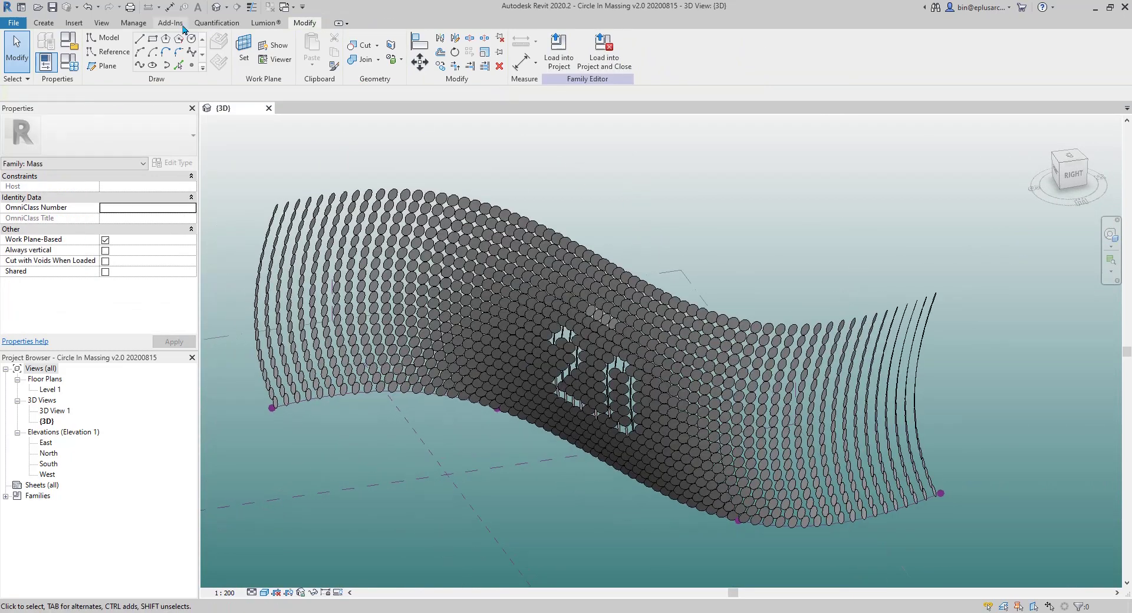
Launch Dynamo, arrange the Revit window beside it and create a new graph
click(133, 23)
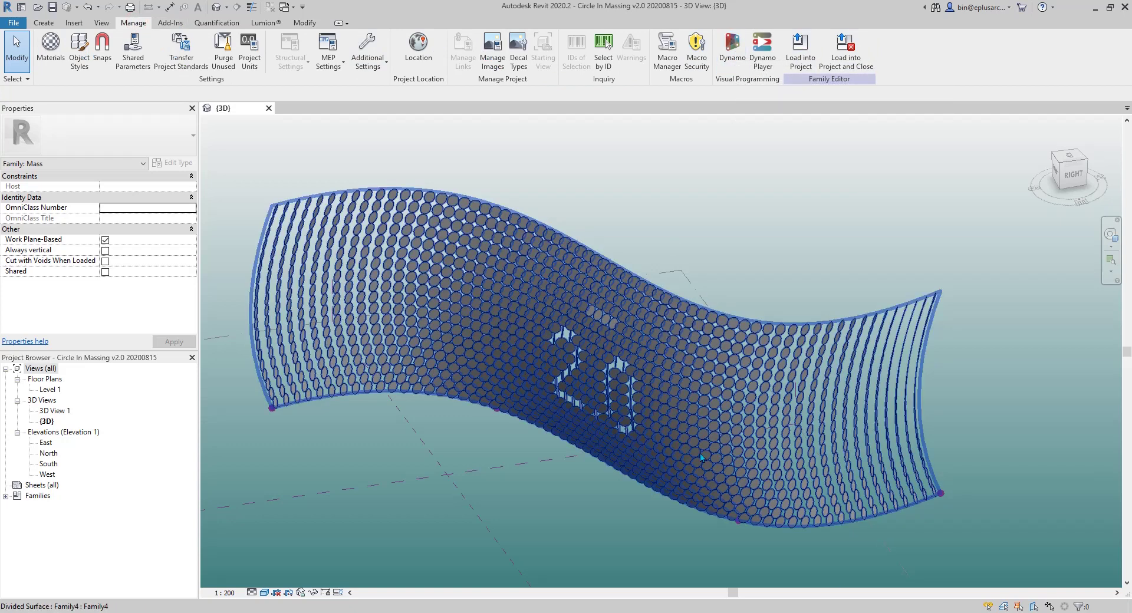
shift+middle_drag(682, 384, 678, 204)
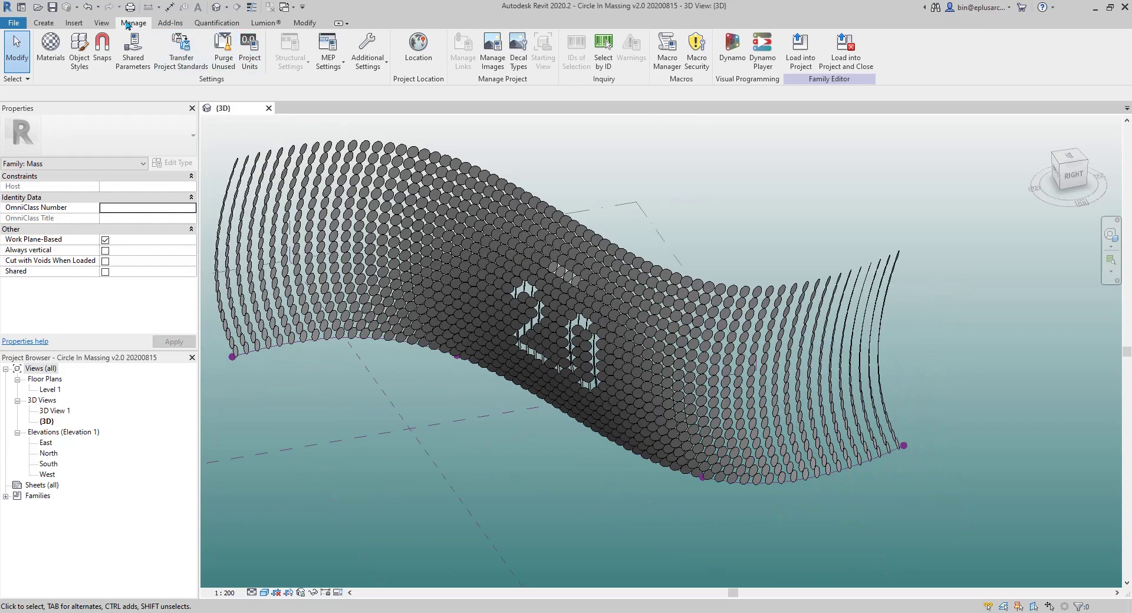
click(732, 57)
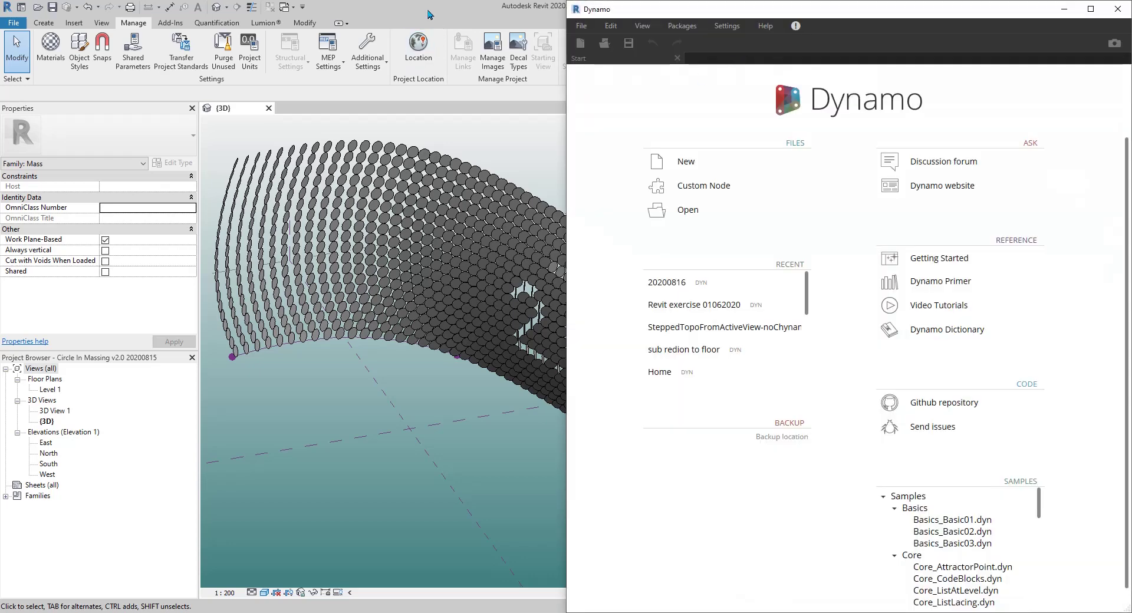
drag(429, 15, 2, 21)
click(806, 109)
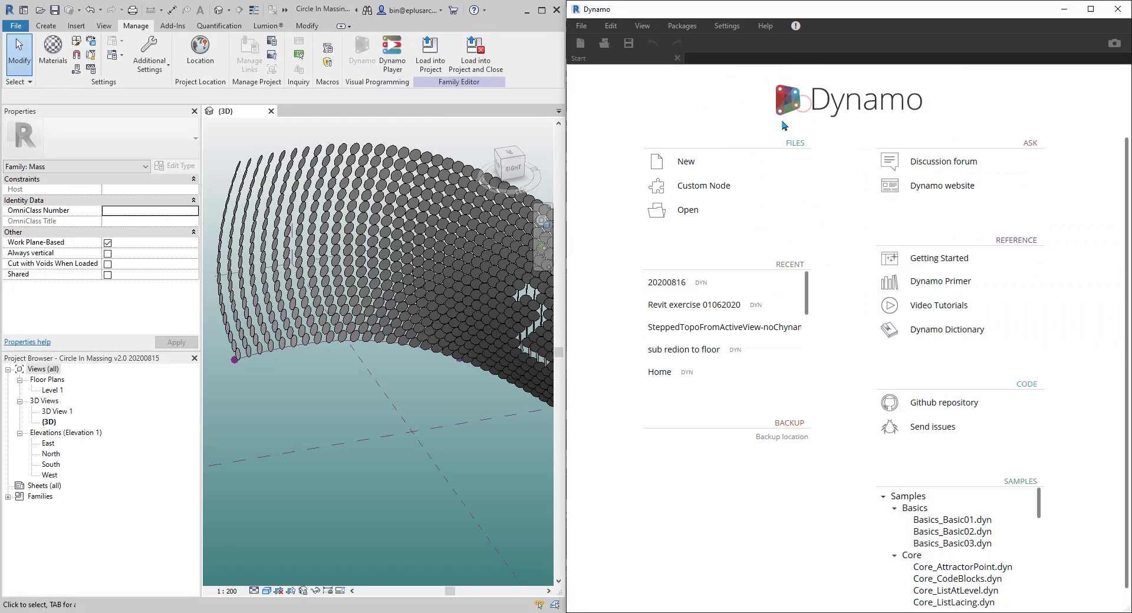
click(685, 162)
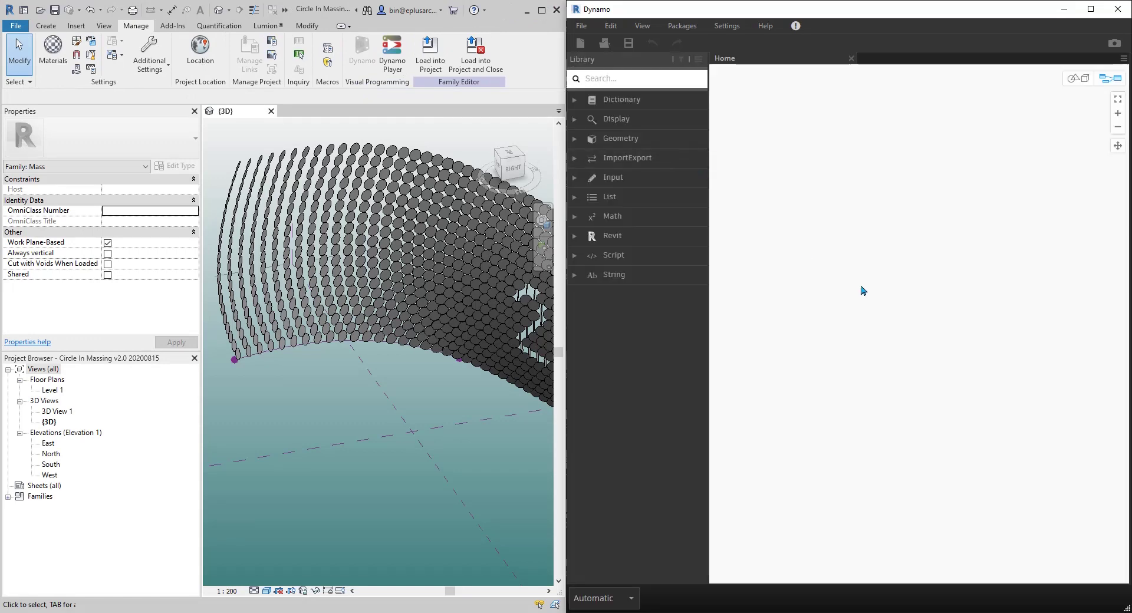
Look through the Elements categories of the Revit nodes in the Dynamo library and collapse them again
scroll(493, 364, down, 3)
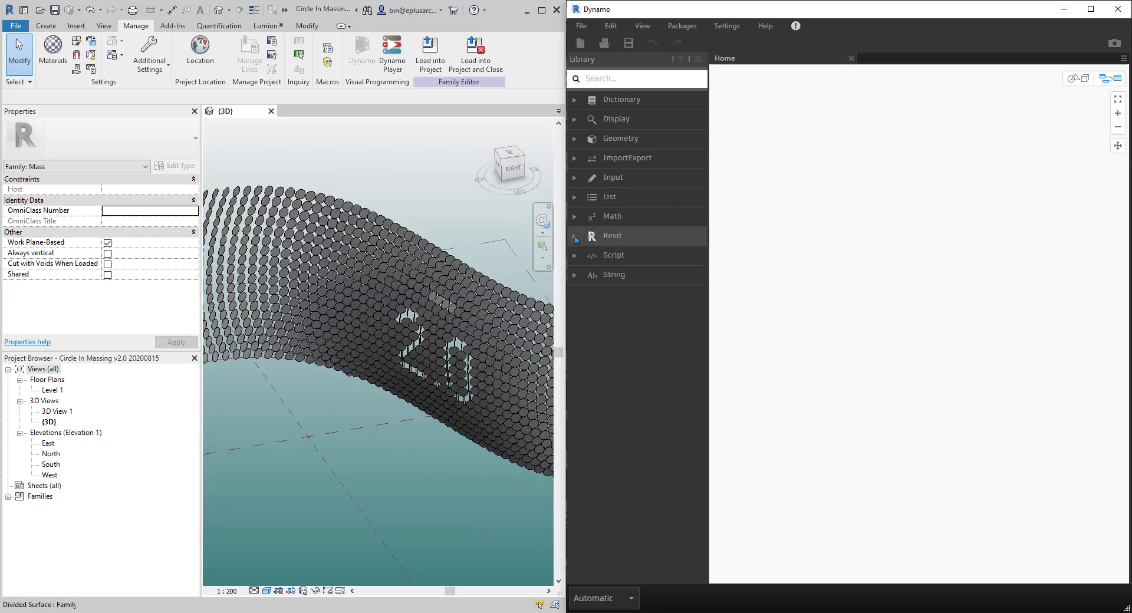
click(592, 237)
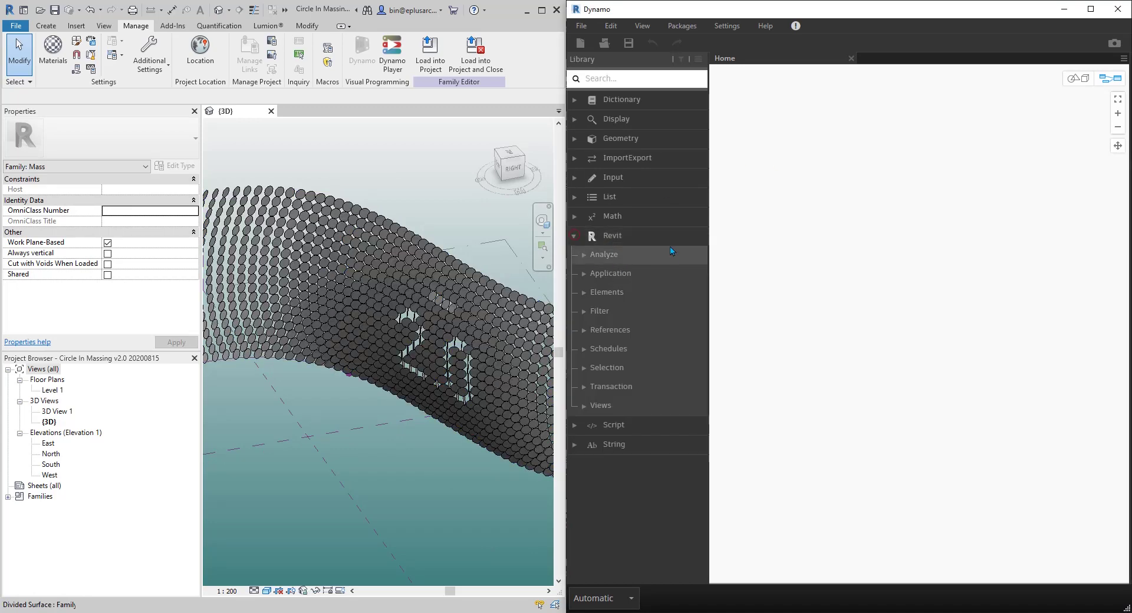
click(582, 292)
scroll(647, 367, down, 5)
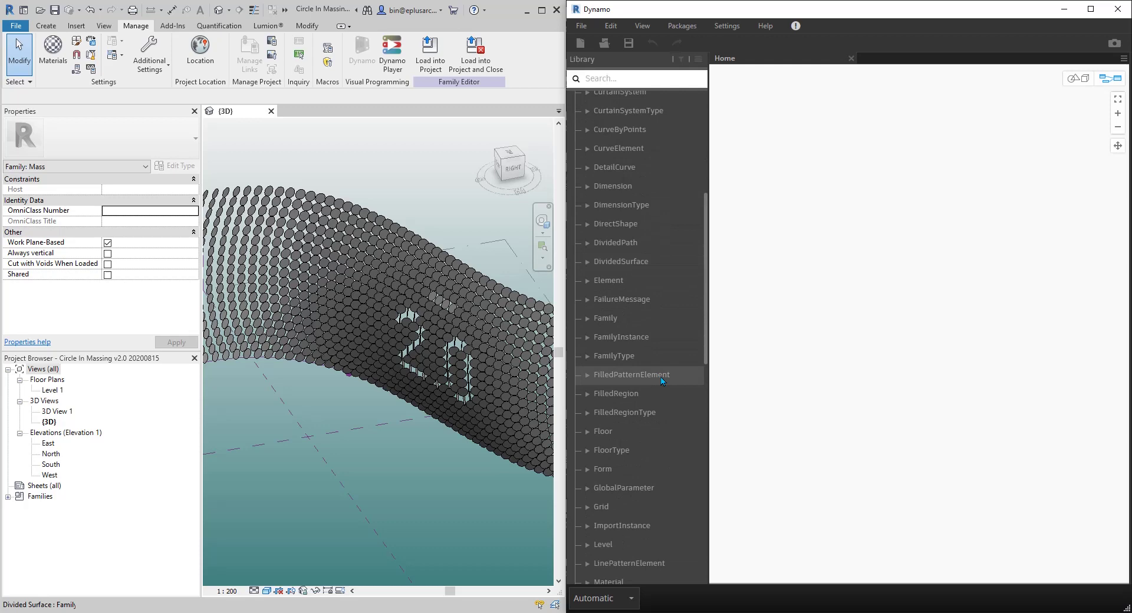
scroll(632, 452, down, 7)
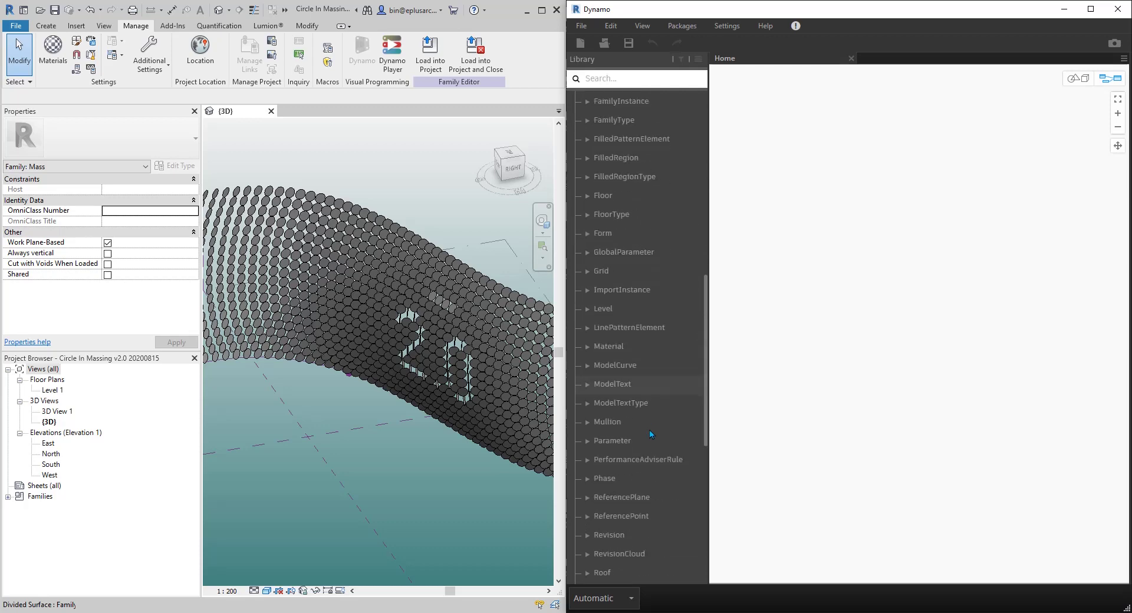
scroll(637, 457, down, 2)
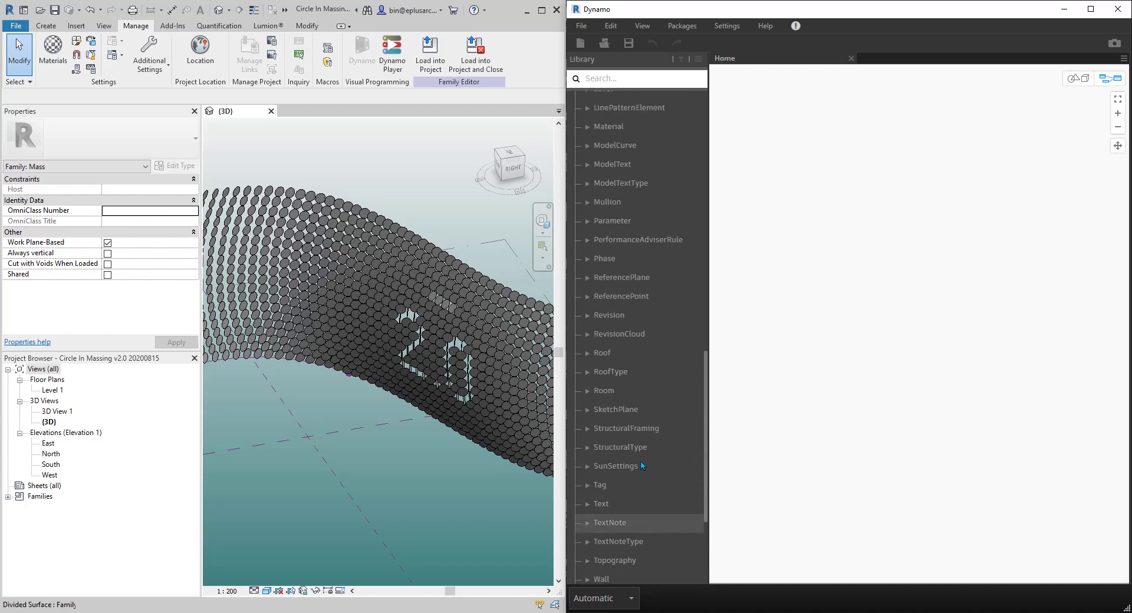
scroll(640, 472, up, 5)
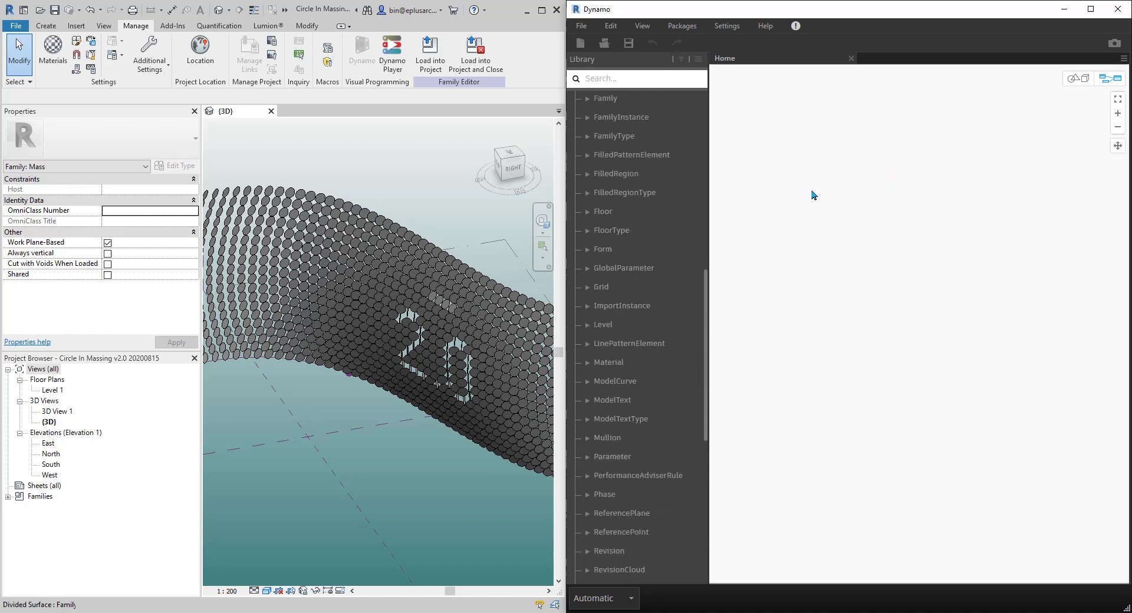
scroll(631, 279, up, 4)
scroll(631, 283, up, 5)
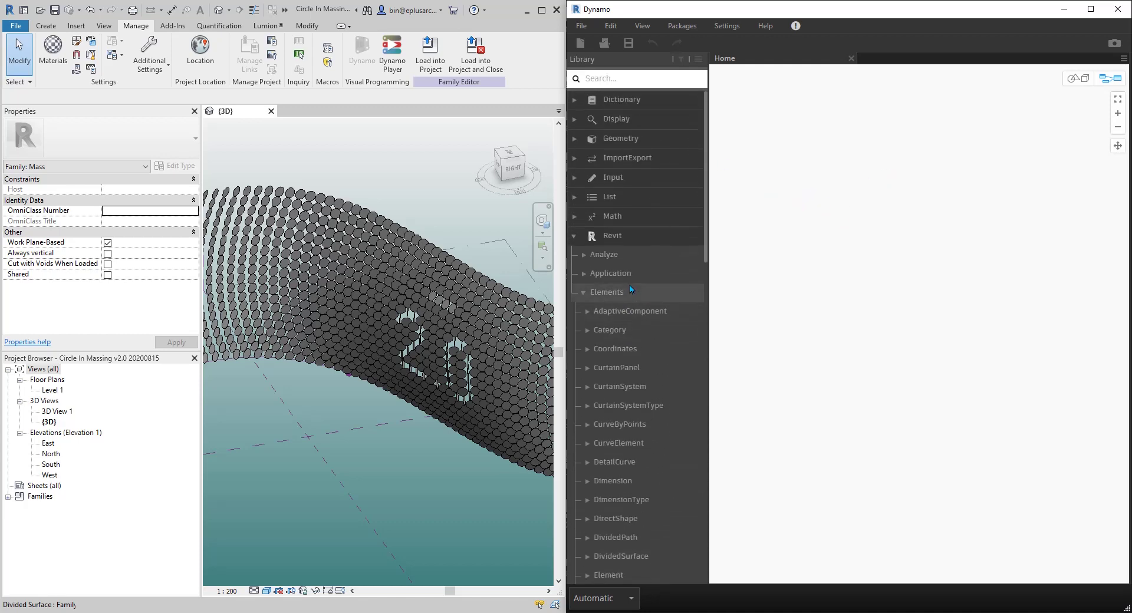
click(583, 293)
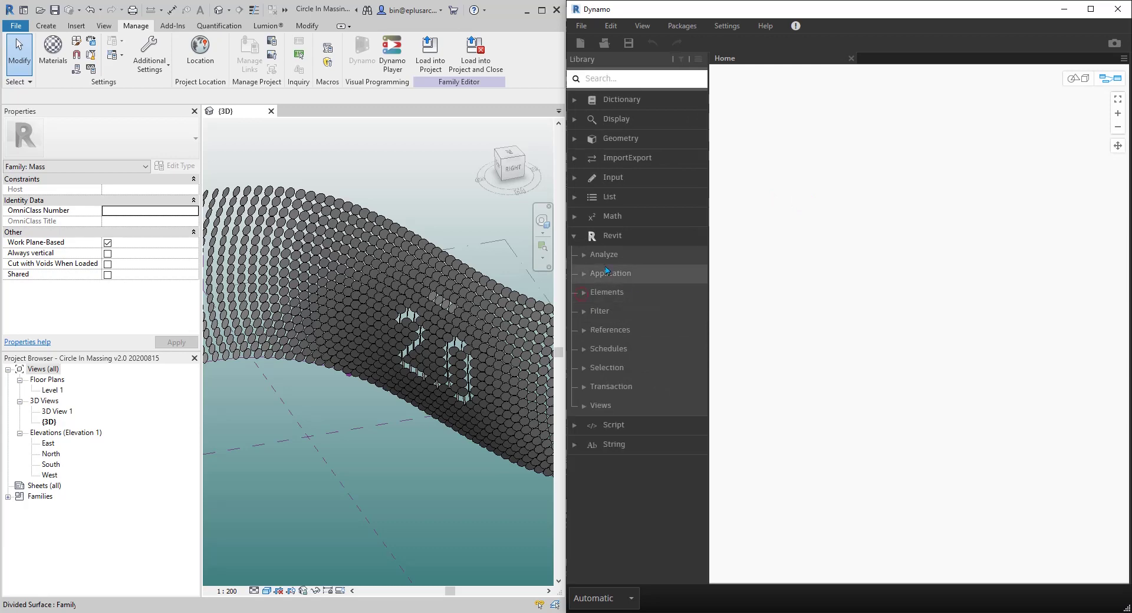
click(576, 237)
Add a Family Types node to the graph and choose Family4:Family4 in it
right_click(792, 165)
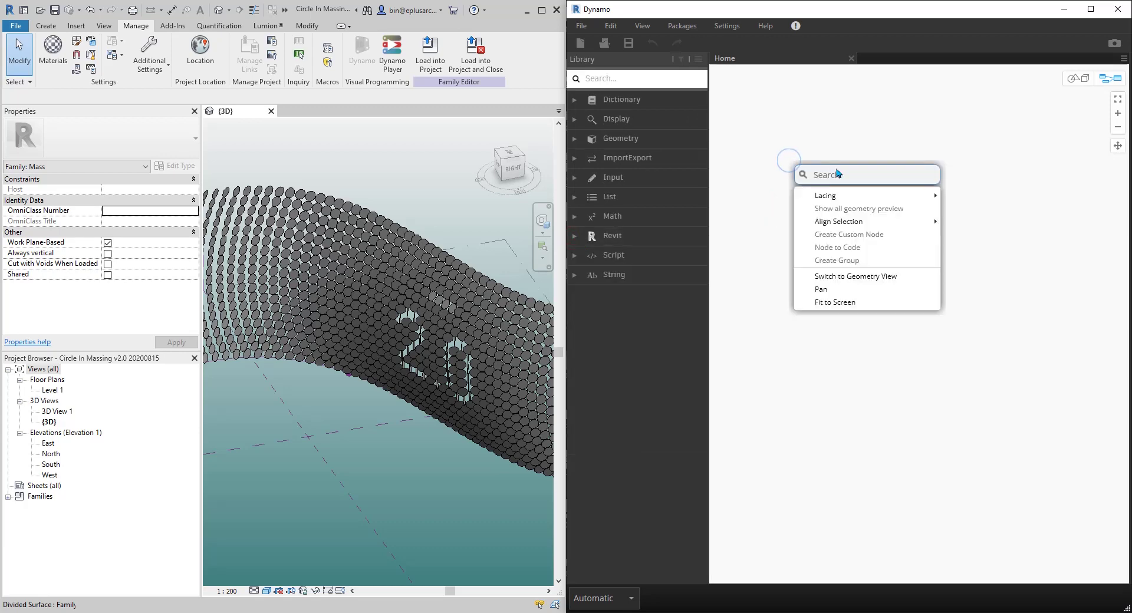
text(familty)
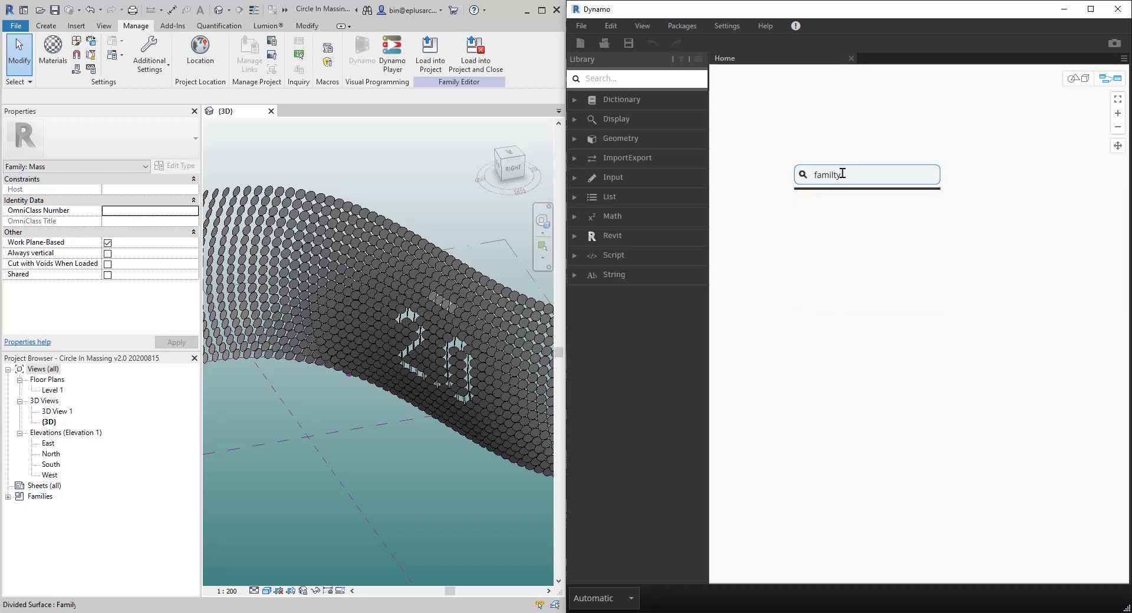
key(BackSpace)
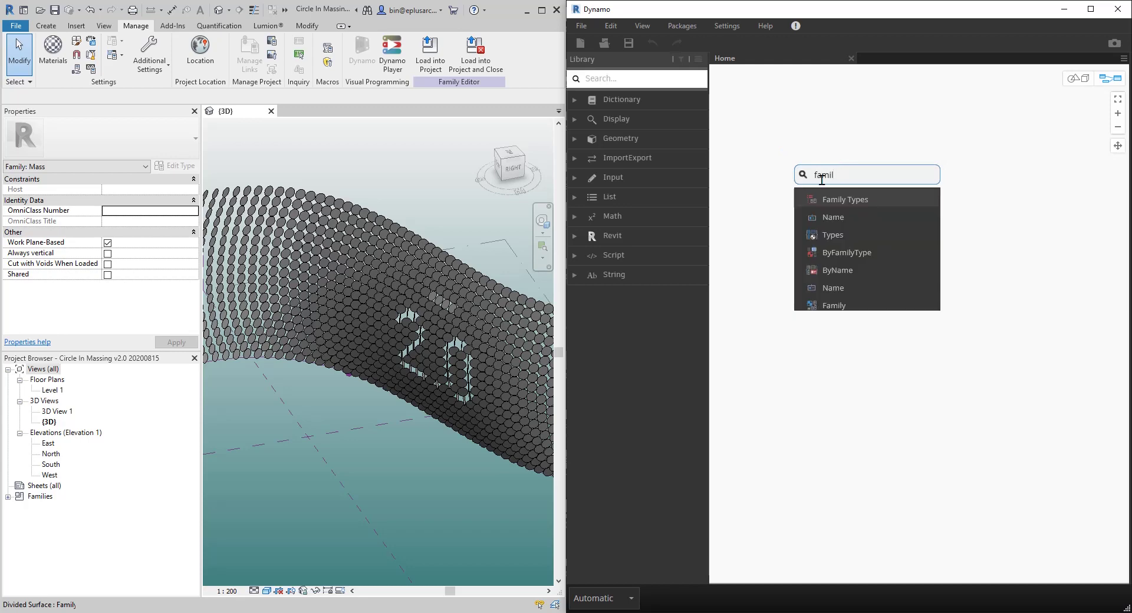
click(845, 199)
drag(804, 171, 815, 170)
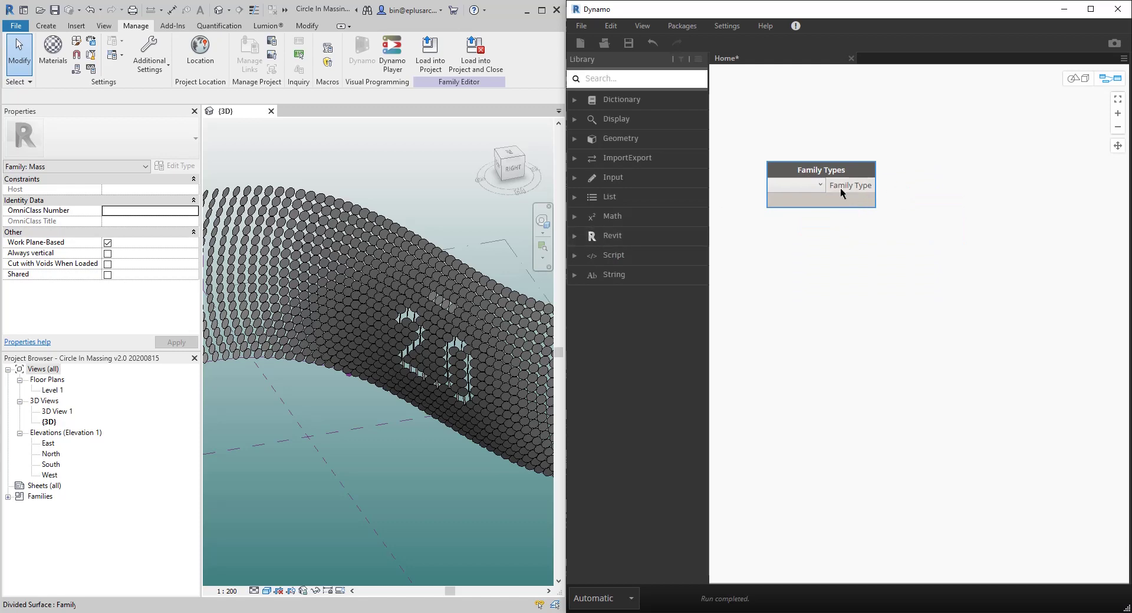
click(816, 186)
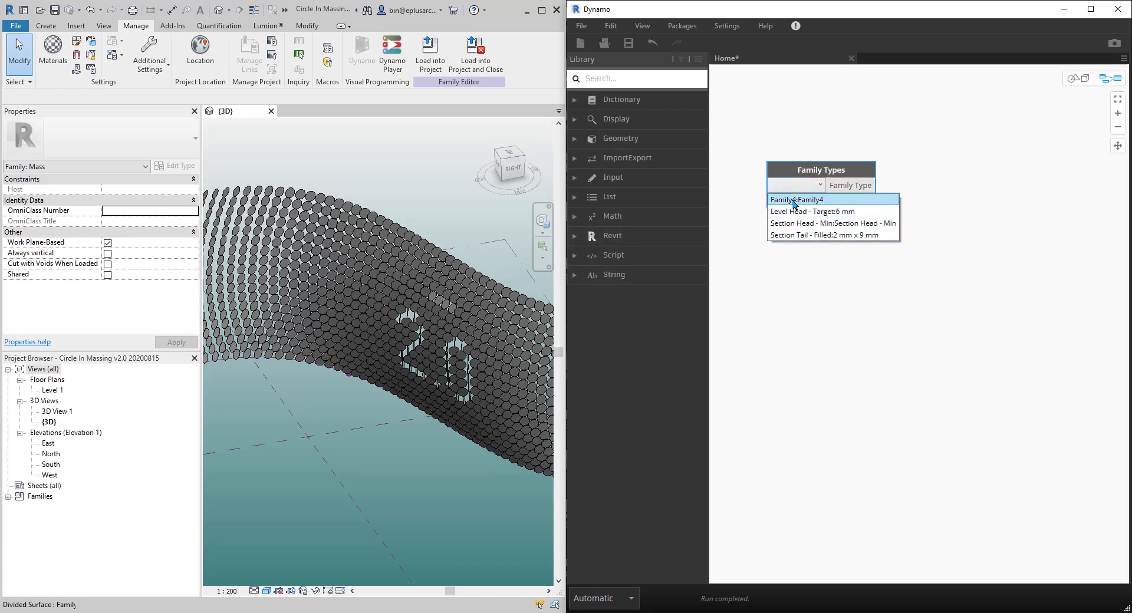
click(798, 200)
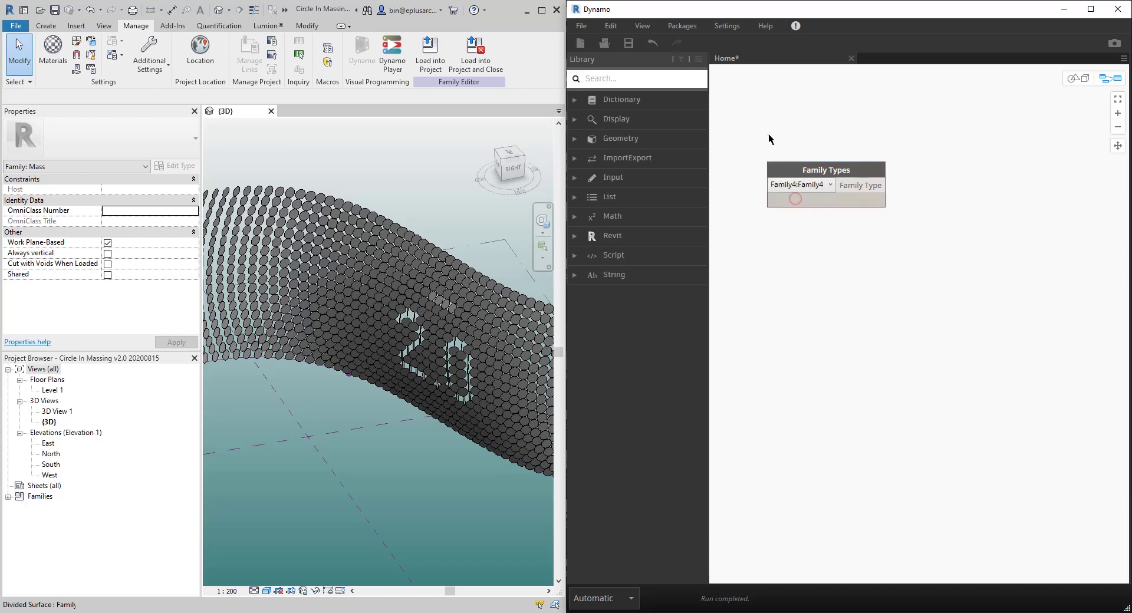
Select one circular panel in the Revit model, check its family name and compare it with the Family Types node
click(434, 218)
click(430, 264)
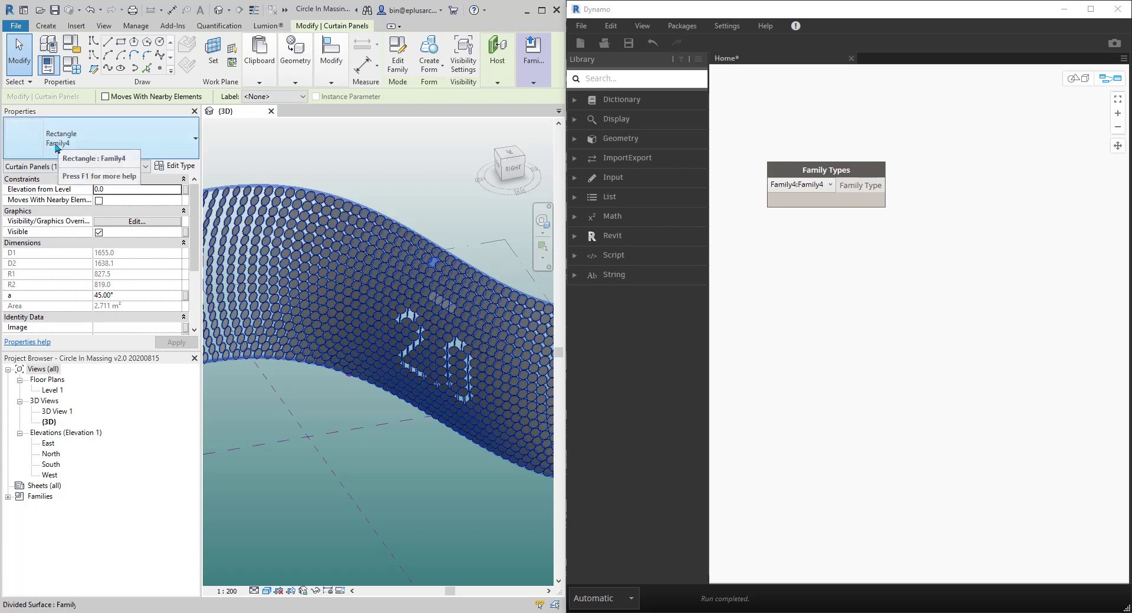
click(822, 244)
click(831, 185)
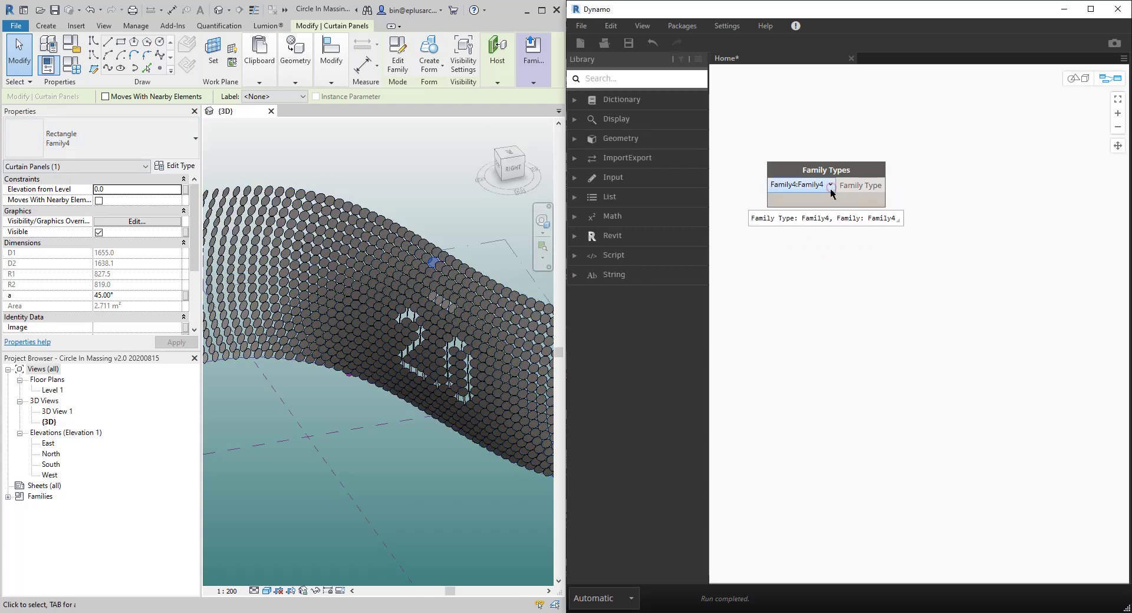
Switch the graph's run mode to Manual and reposition the Family Types node on the canvas
click(623, 601)
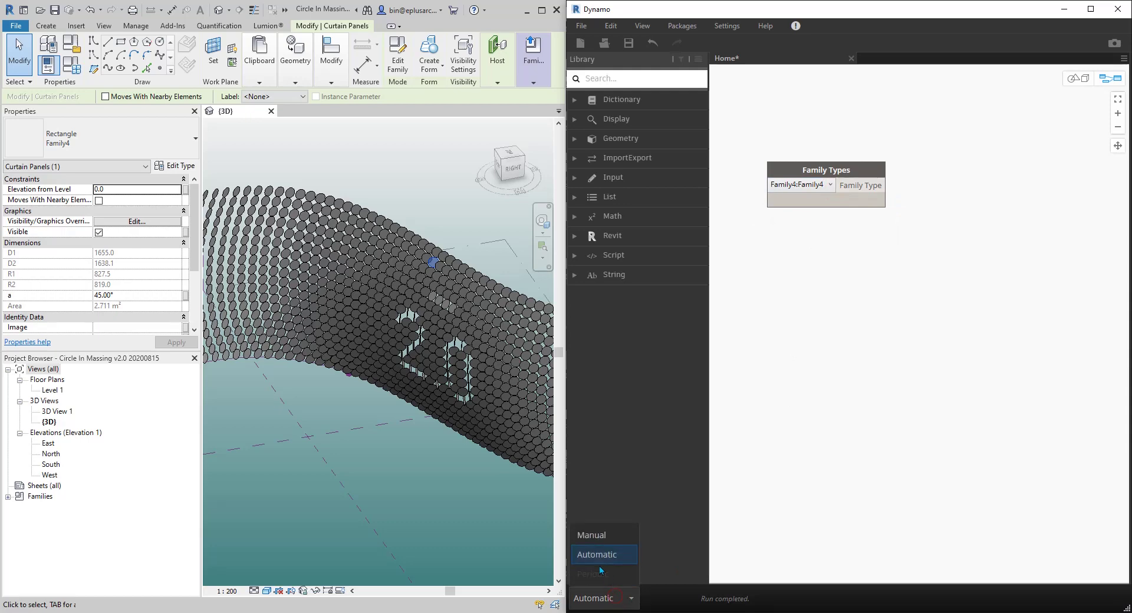
click(594, 536)
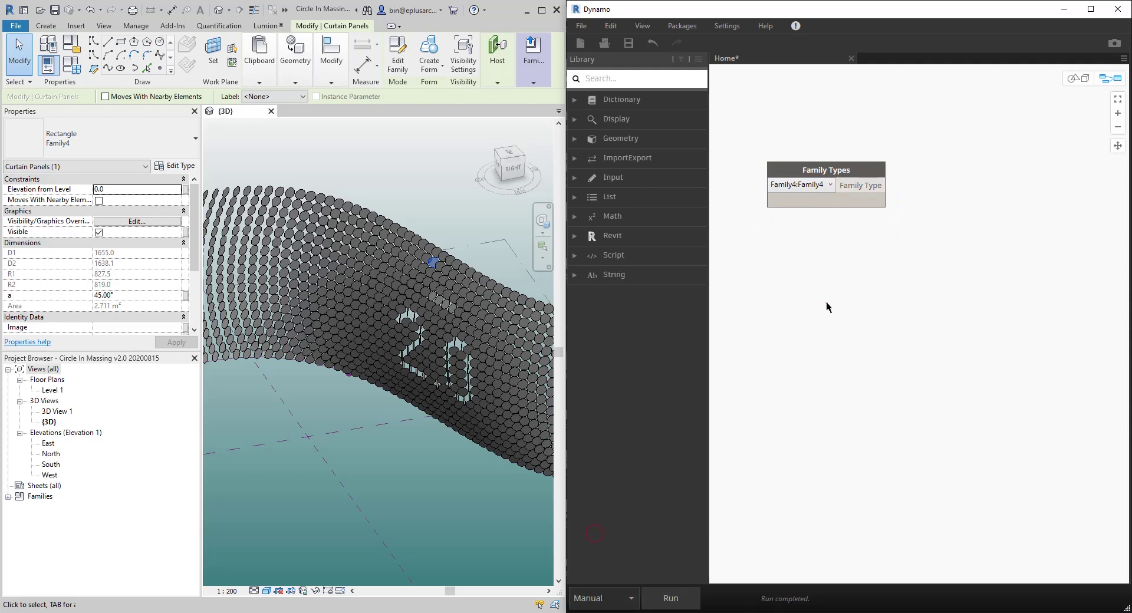
drag(846, 172, 824, 176)
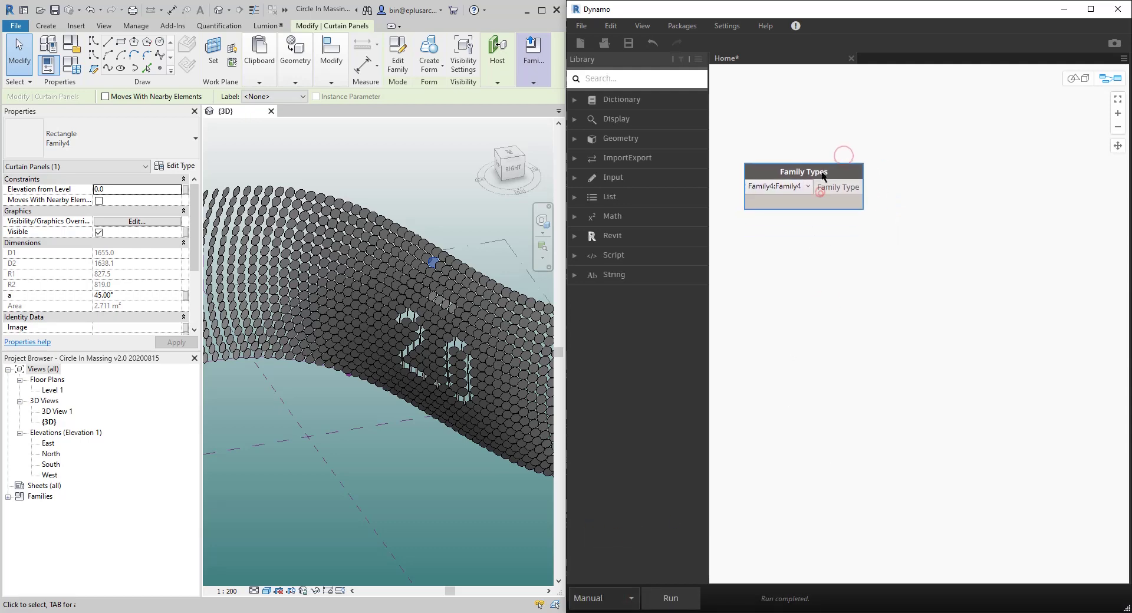
click(821, 140)
scroll(853, 196, up, 3)
middle_drag(868, 237, 899, 267)
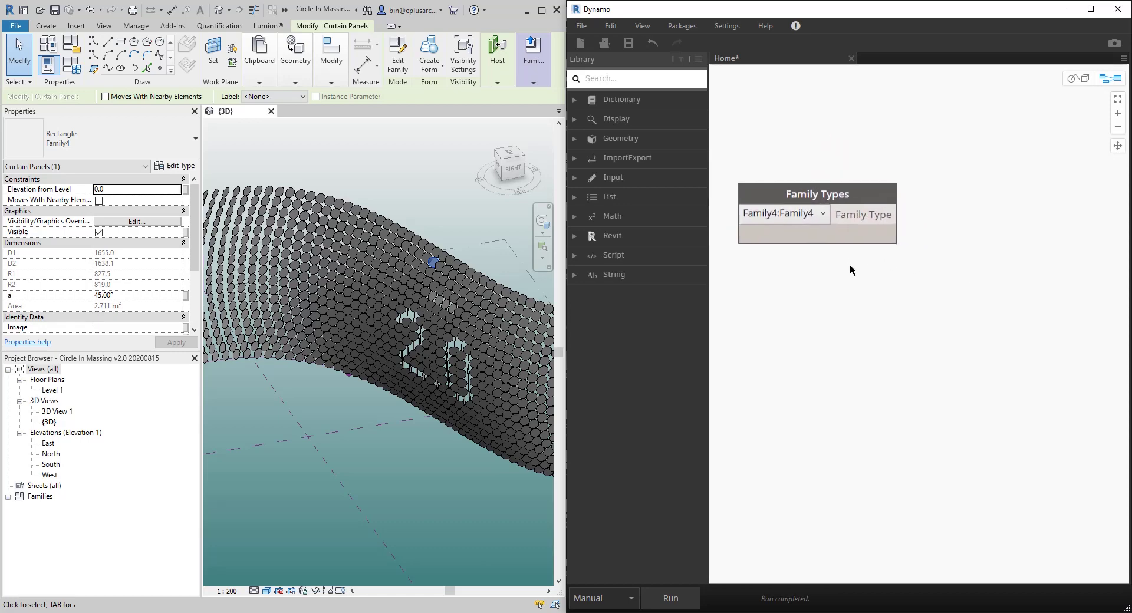
Search the canvas for family types and add an All Elements of Family Type node to the graph
scroll(920, 278, down, 2)
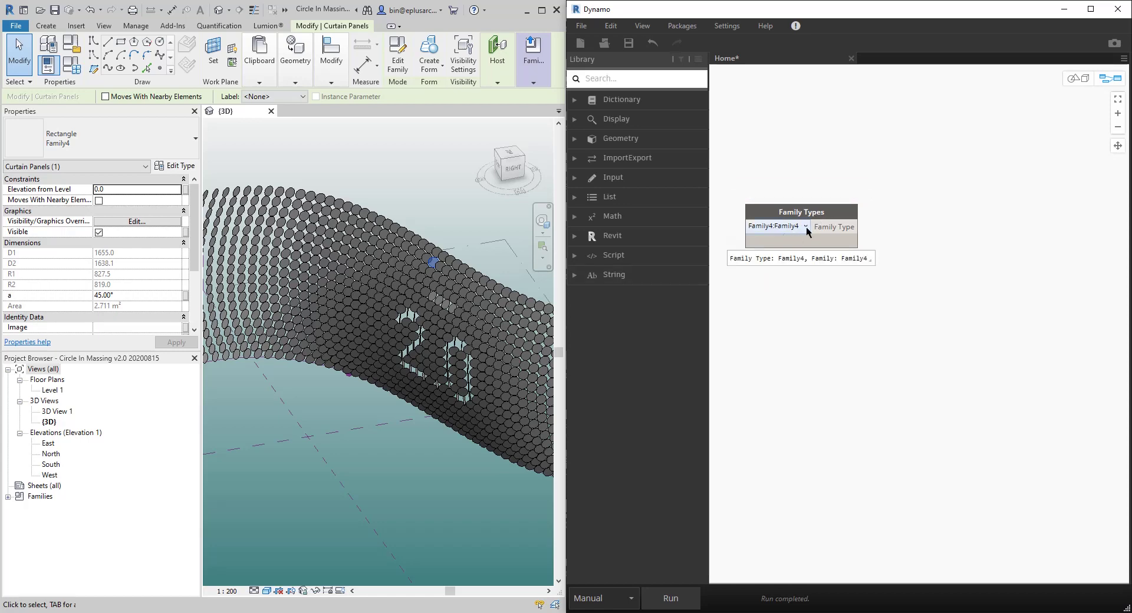
right_click(867, 176)
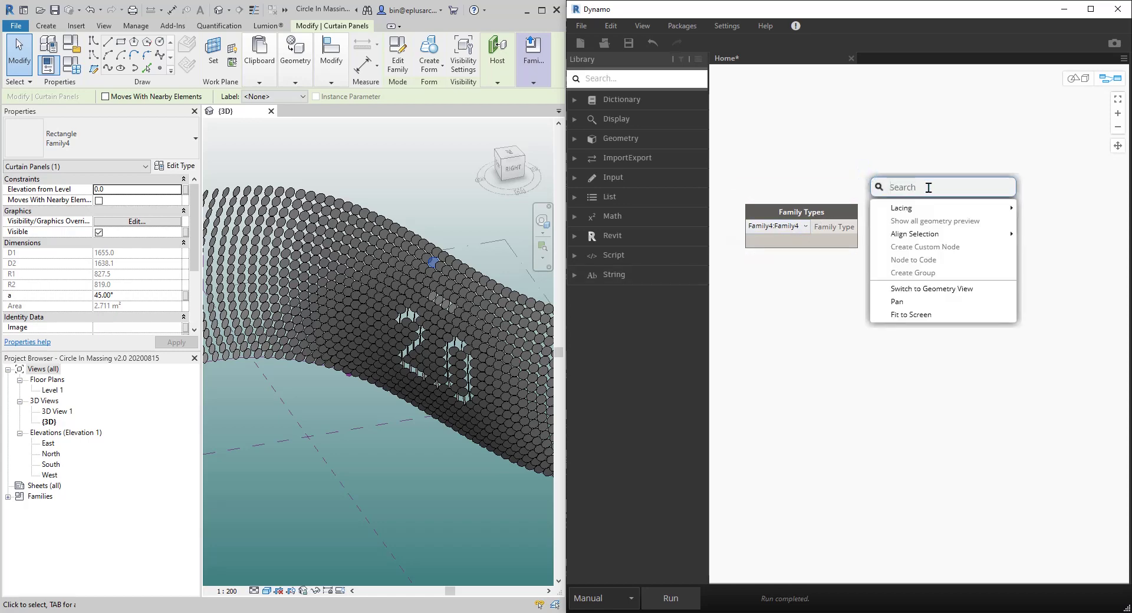
text(family)
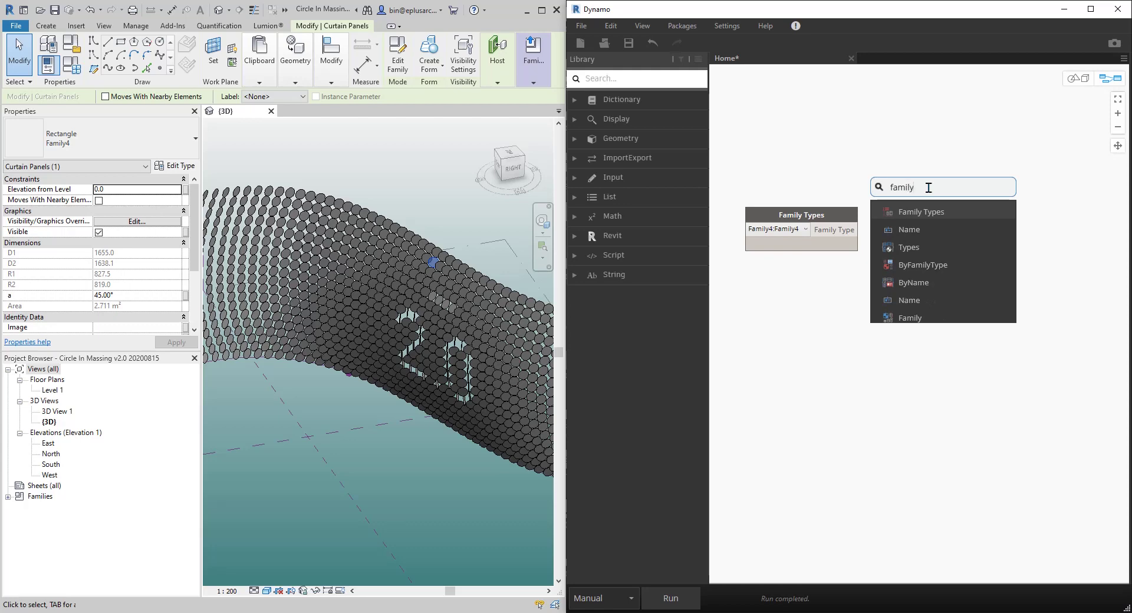
text( typ)
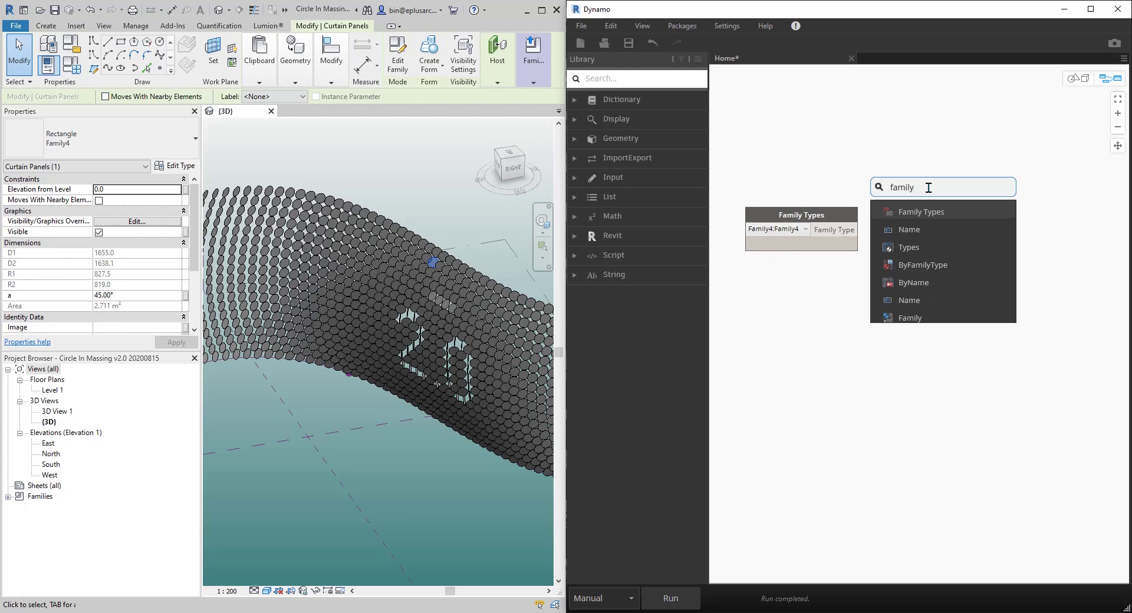
text(es)
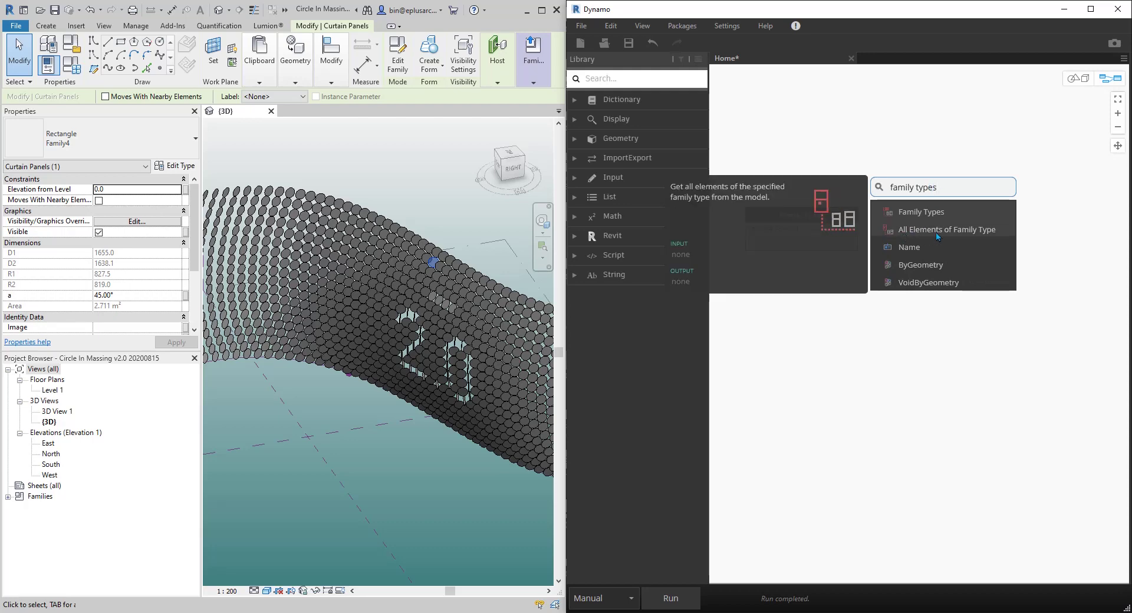
click(980, 234)
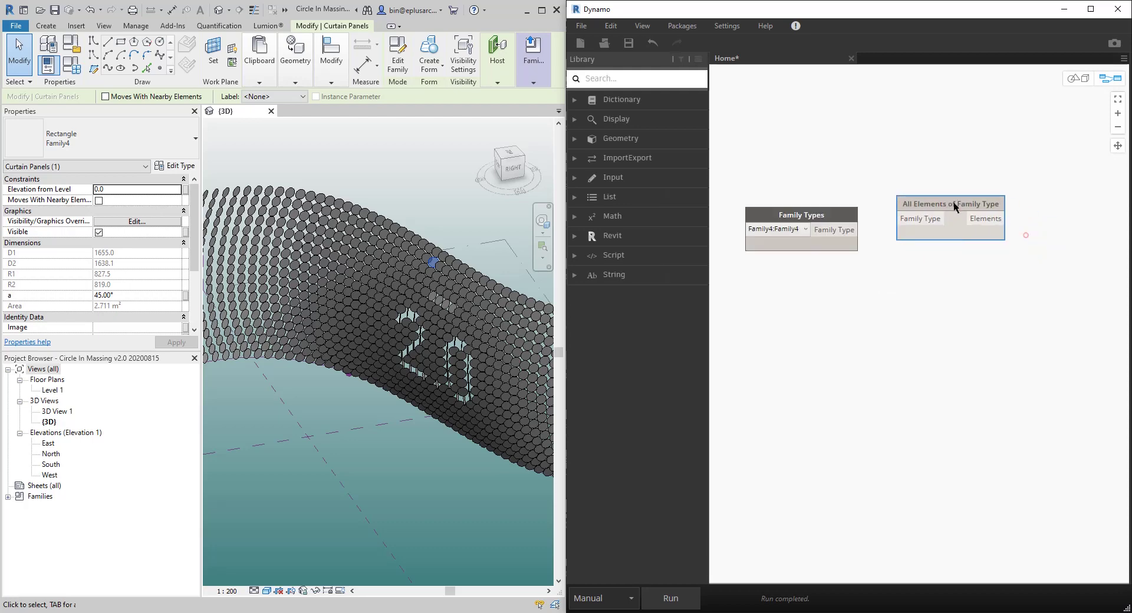
Connect the Family Types output to the All Elements of Family Type node, align the node and pin its output preview
drag(891, 227, 847, 232)
drag(923, 213, 931, 217)
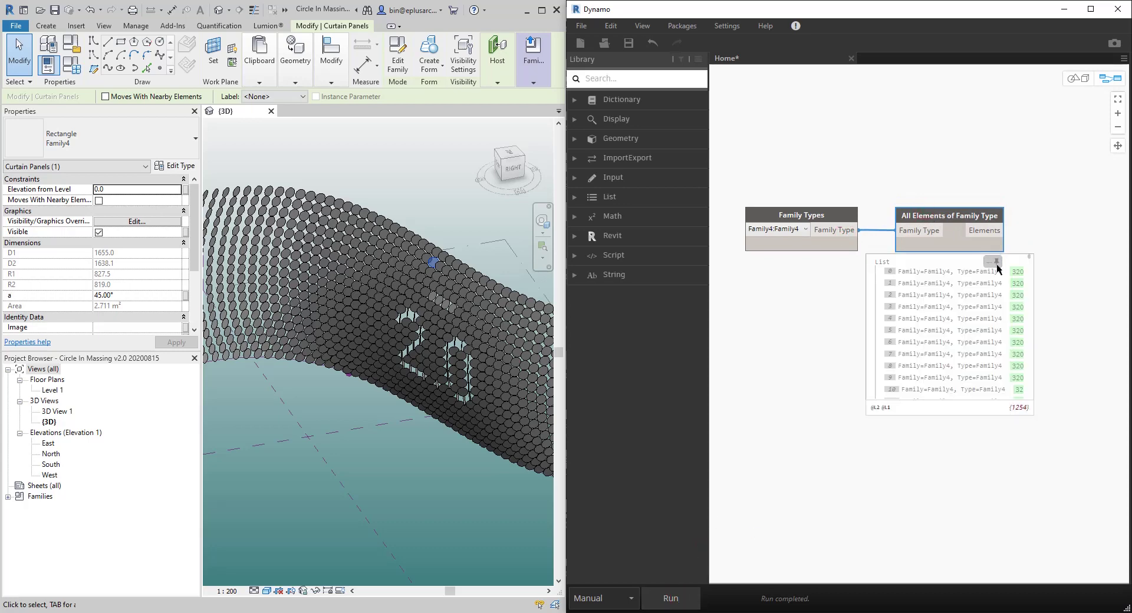
click(997, 262)
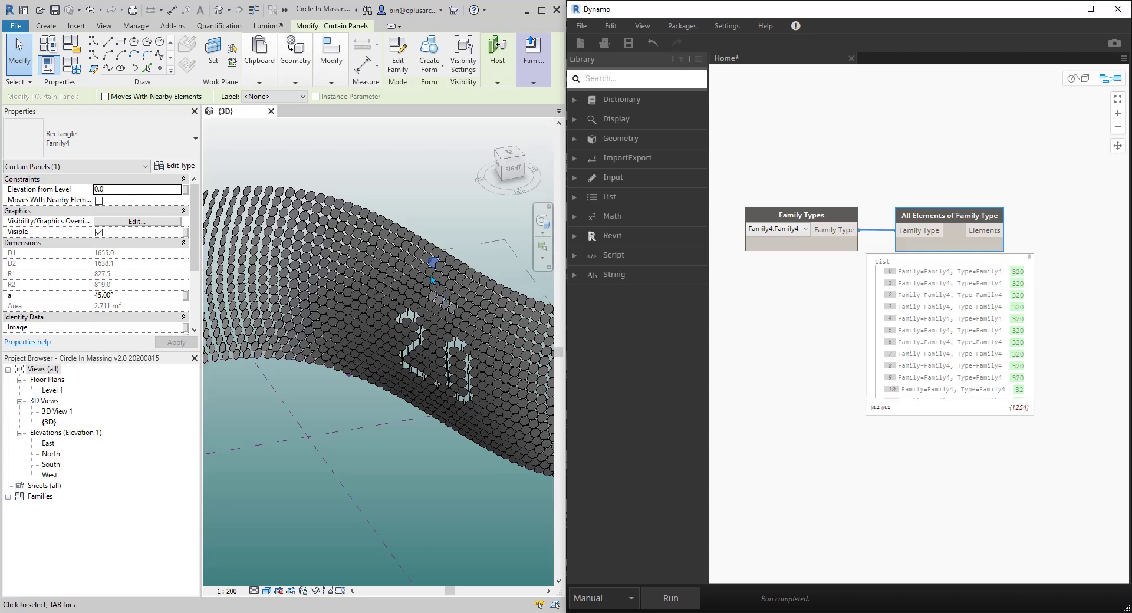
Select all instances of the circular Family4 panel in the Revit model and check their count in the selection filter
click(447, 222)
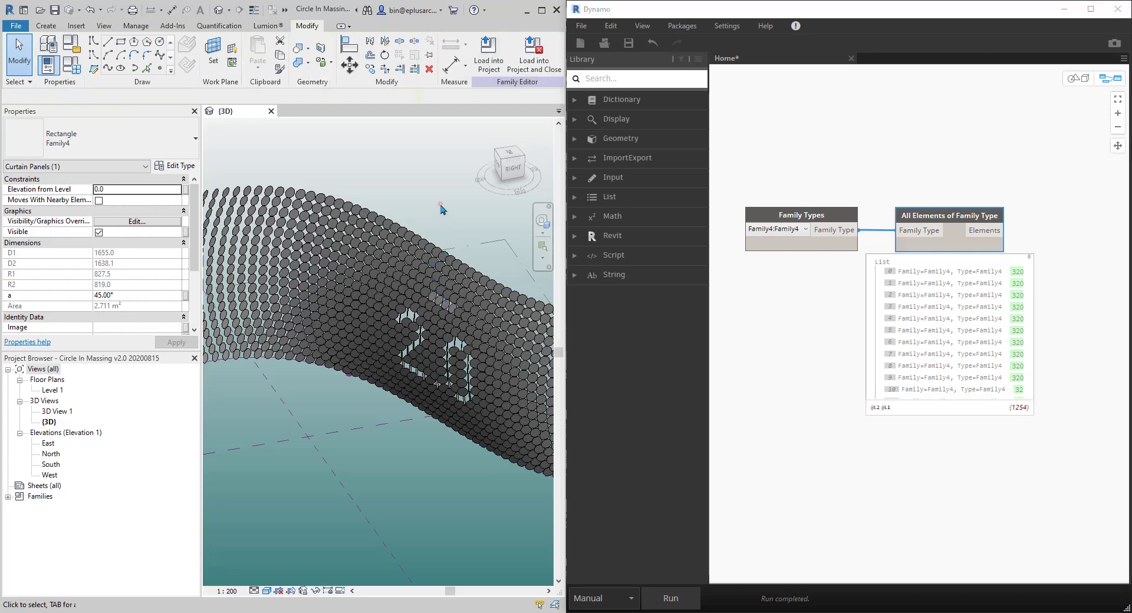
click(452, 280)
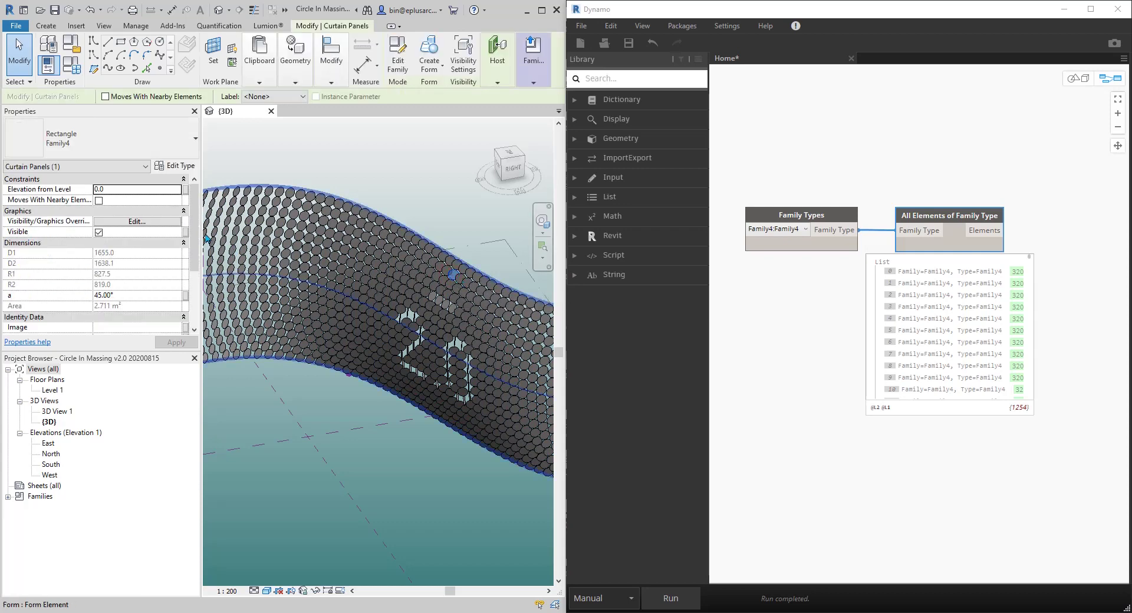
click(420, 164)
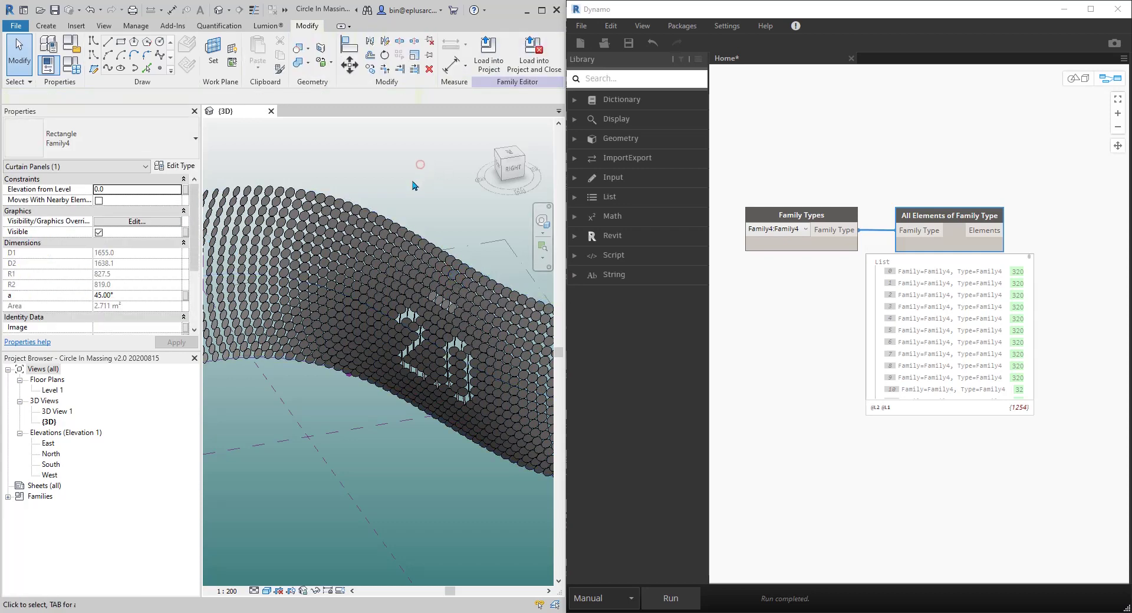
middle_drag(420, 194, 419, 211)
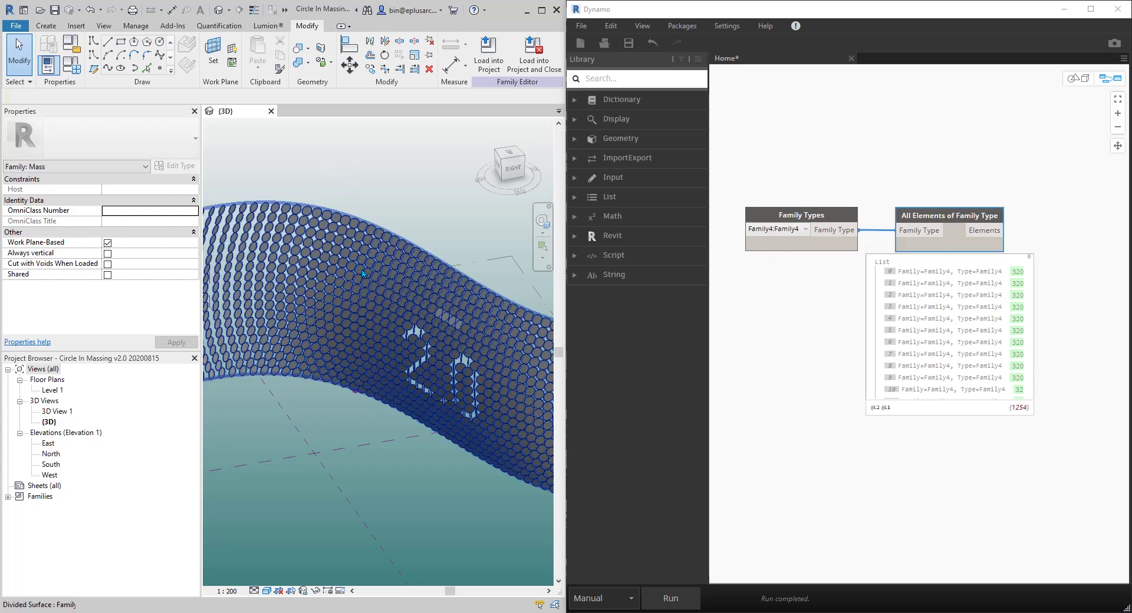
middle_drag(441, 203, 401, 172)
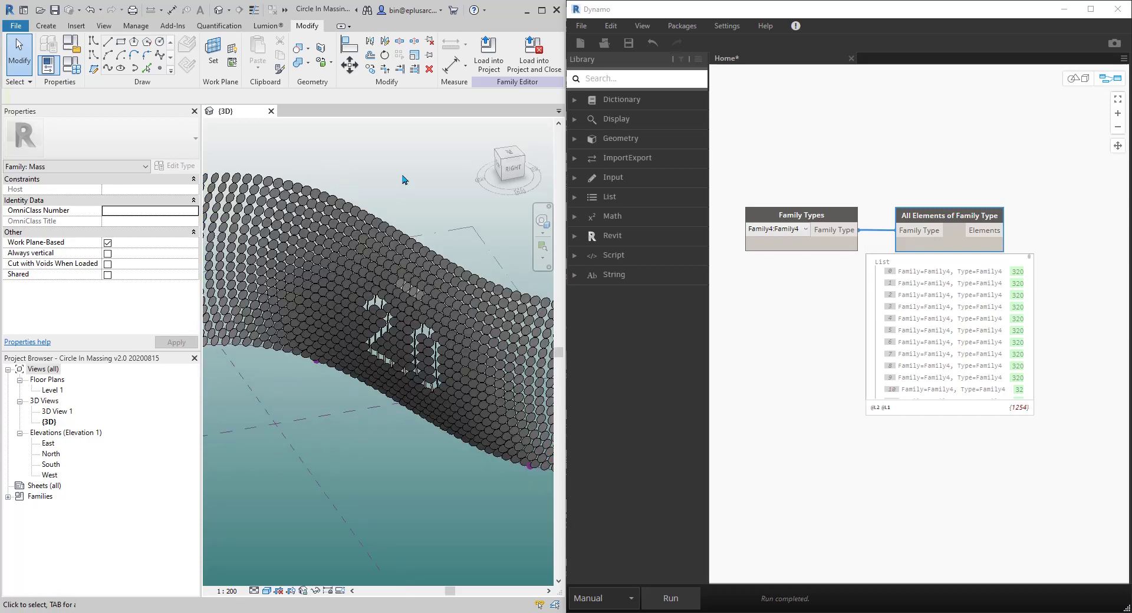
click(367, 272)
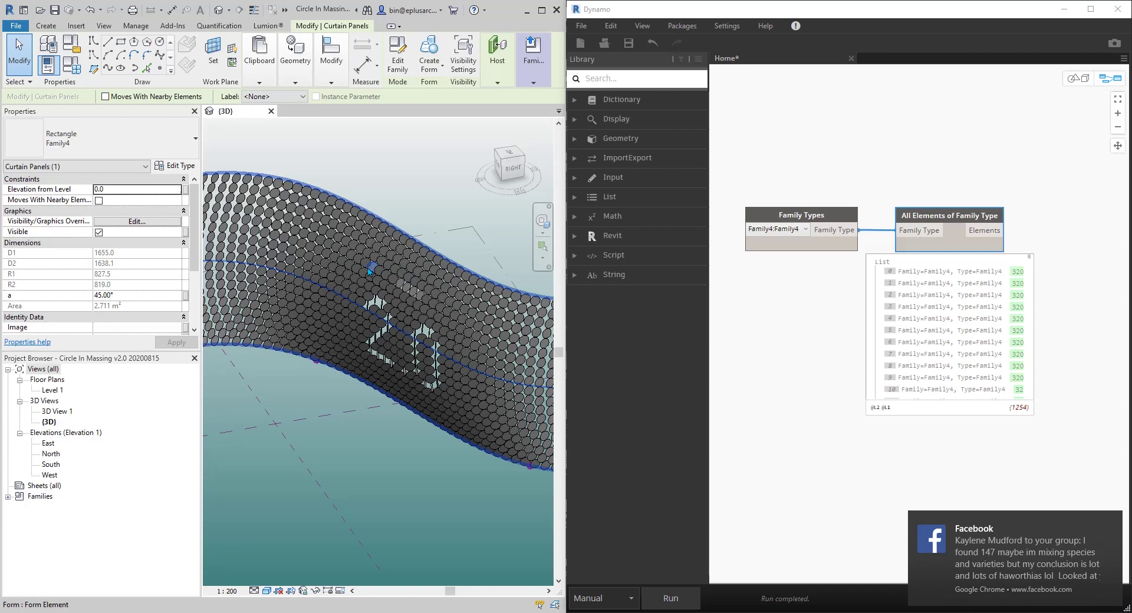
click(1111, 523)
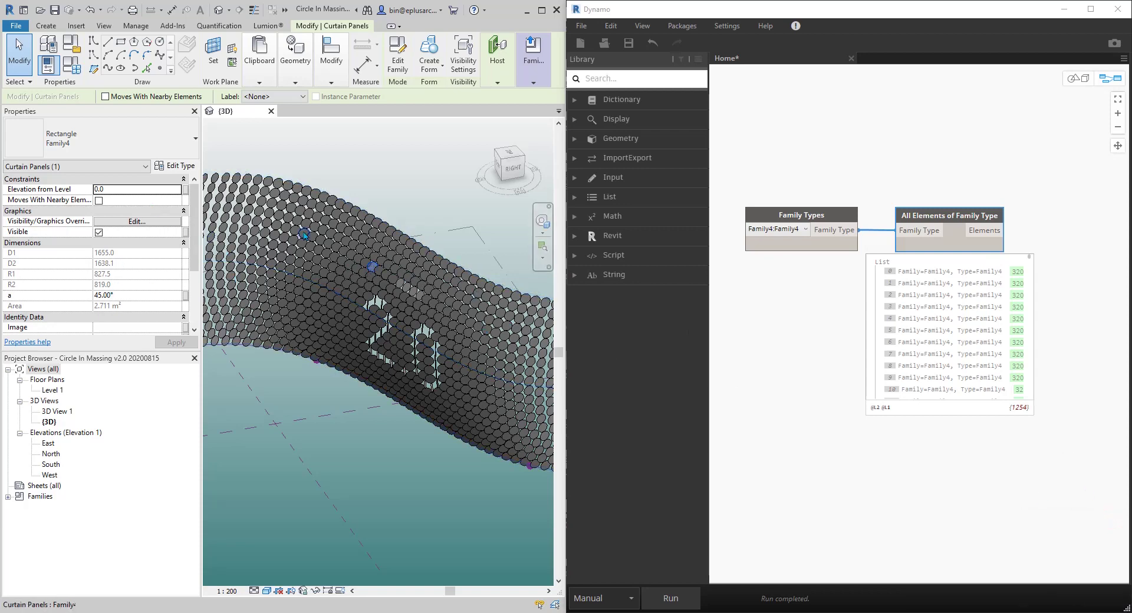
key(s)
key(a)
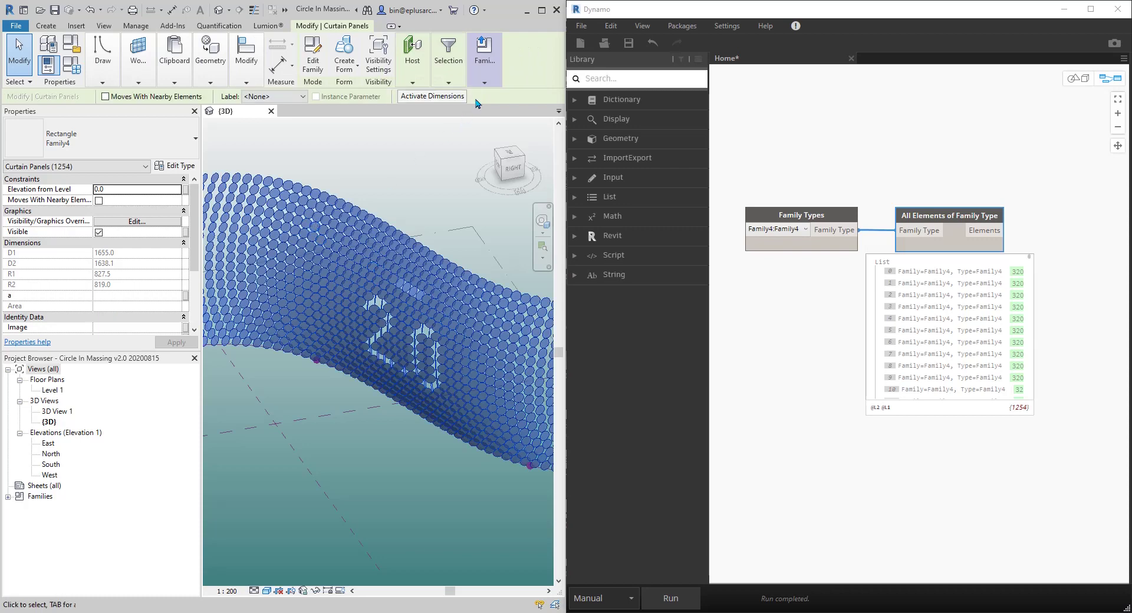
click(449, 61)
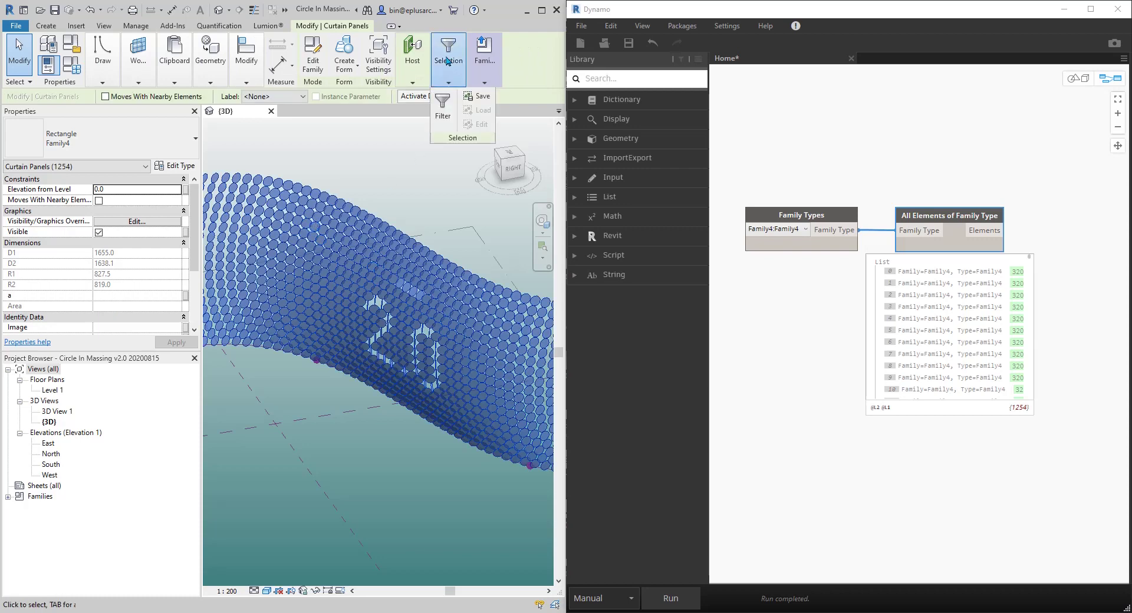
click(442, 107)
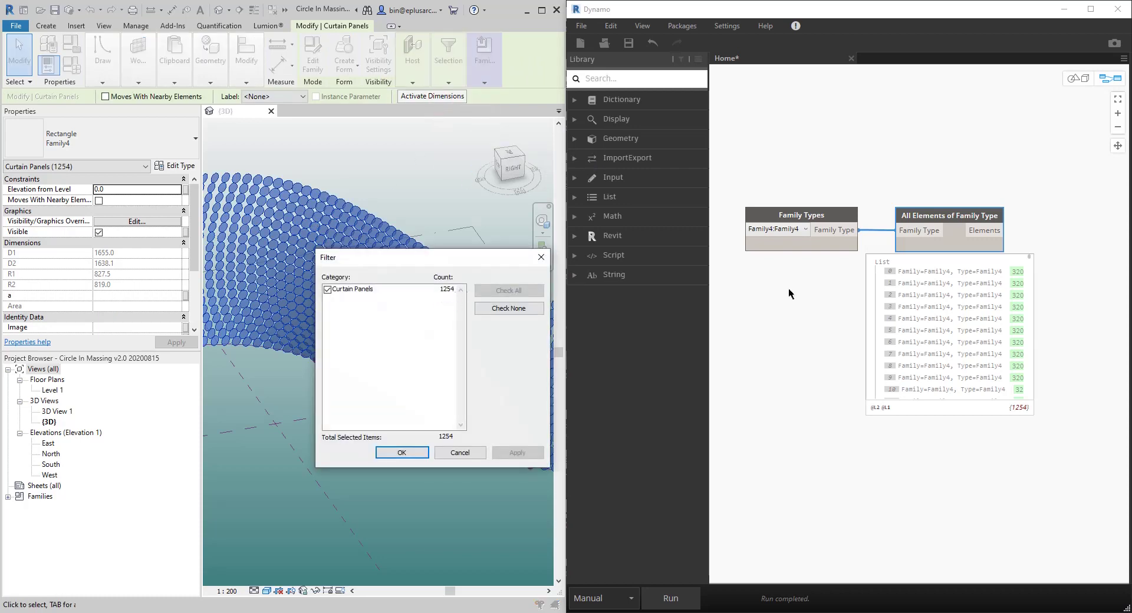
click(542, 257)
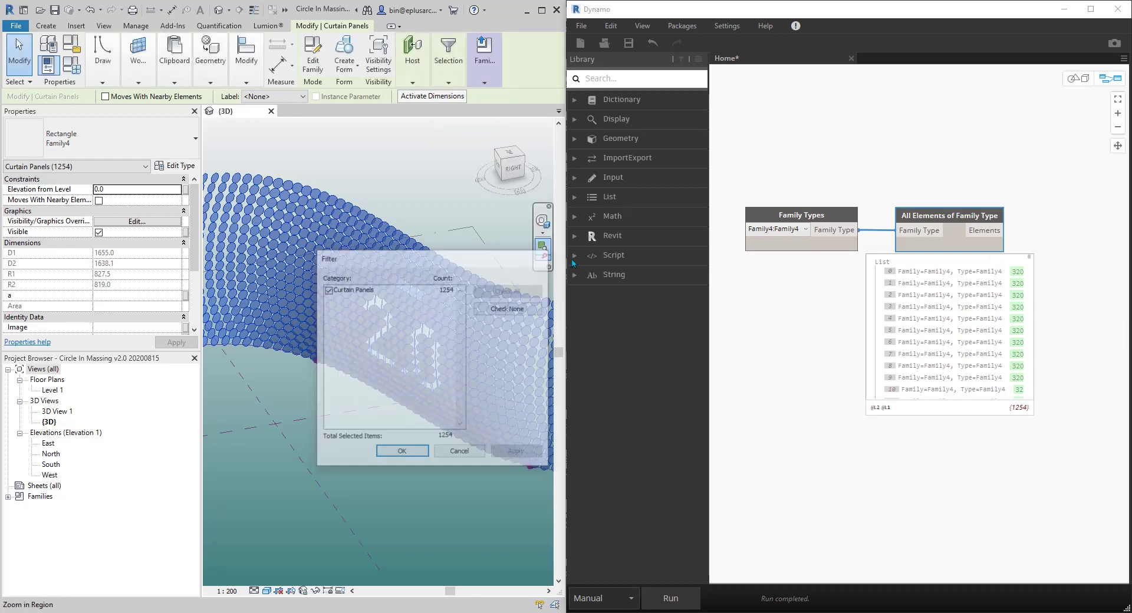
Search the Dynamo canvas for setparameter and add an Element.SetParameterByName node
click(838, 136)
scroll(938, 141, down, 3)
middle_drag(977, 146, 915, 160)
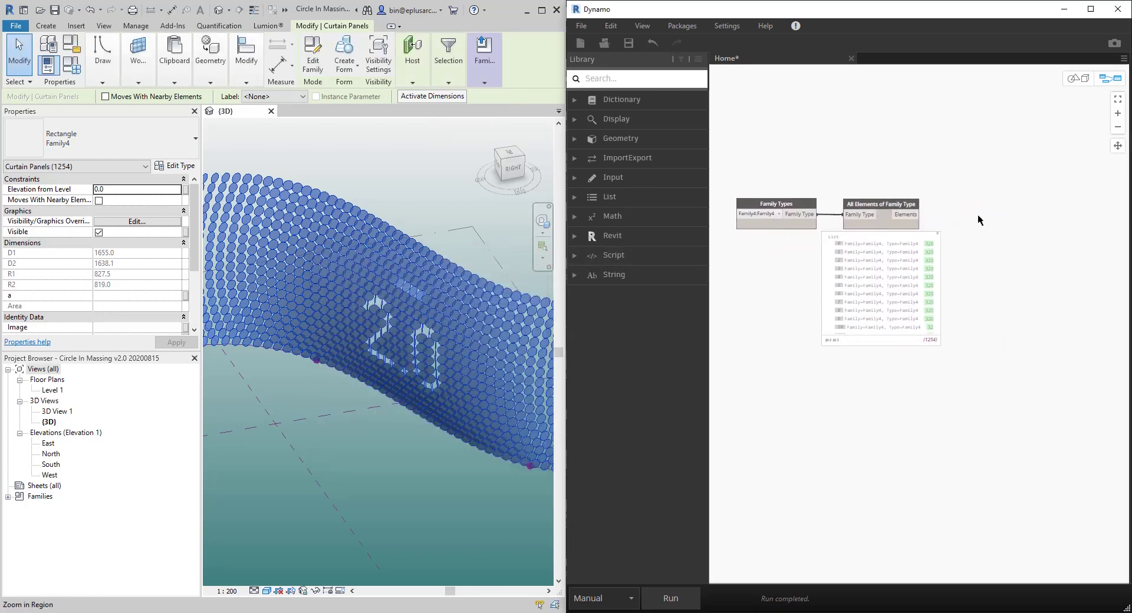
right_click(971, 203)
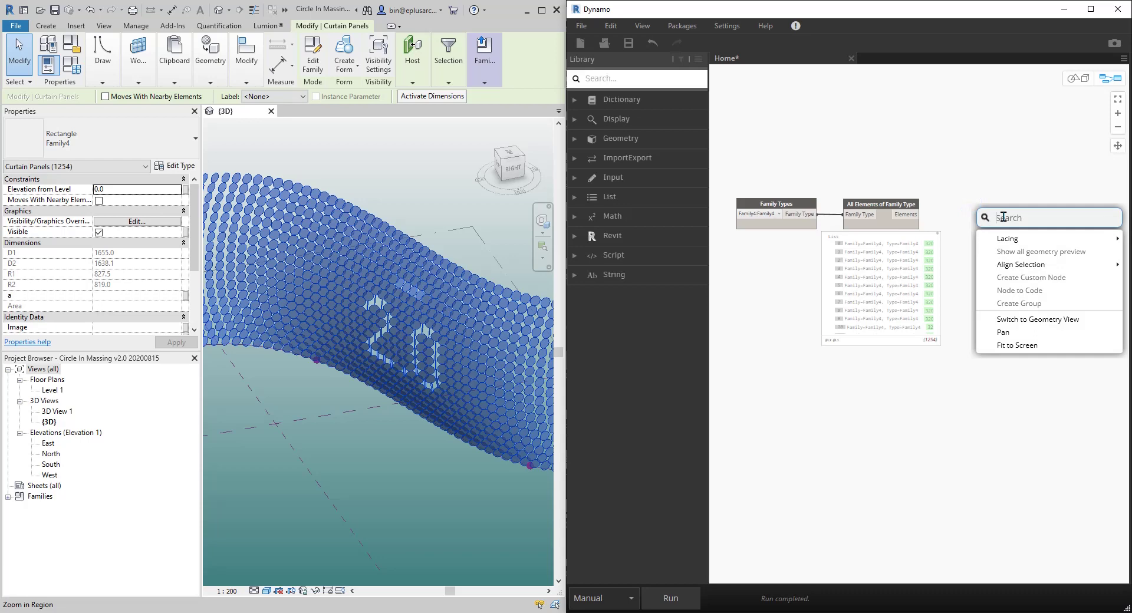
text(set p)
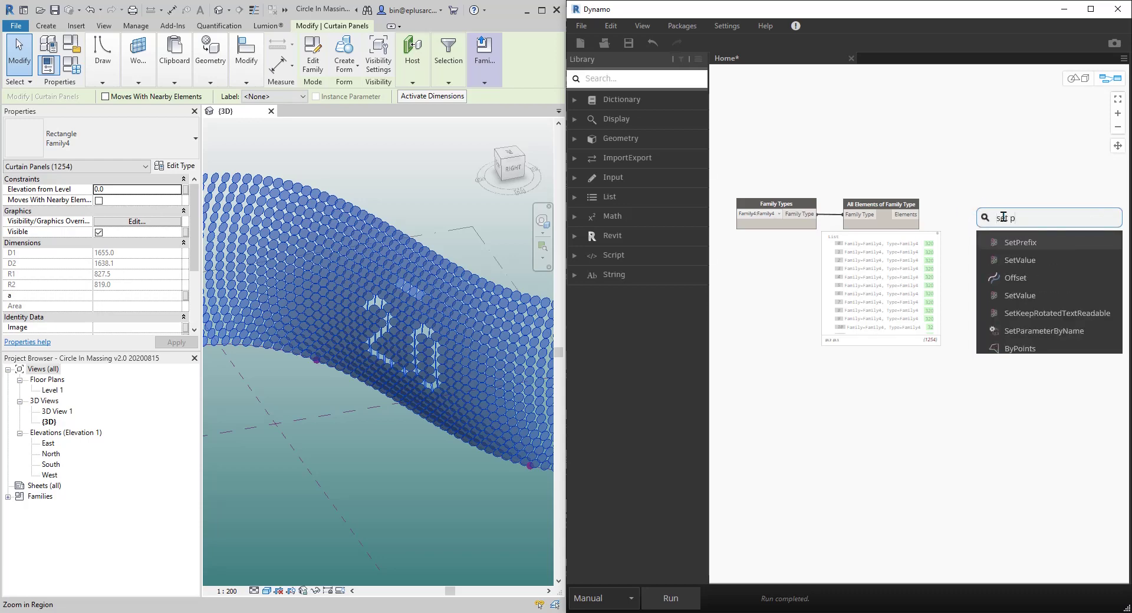
text(aramete)
key(BackSpace)
key(BackSpace)
key(BackSpace)
key(BackSpace)
key(BackSpace)
key(BackSpace)
key(BackSpace)
key(BackSpace)
key(BackSpace)
key(BackSpace)
key(BackSpace)
key(BackSpace)
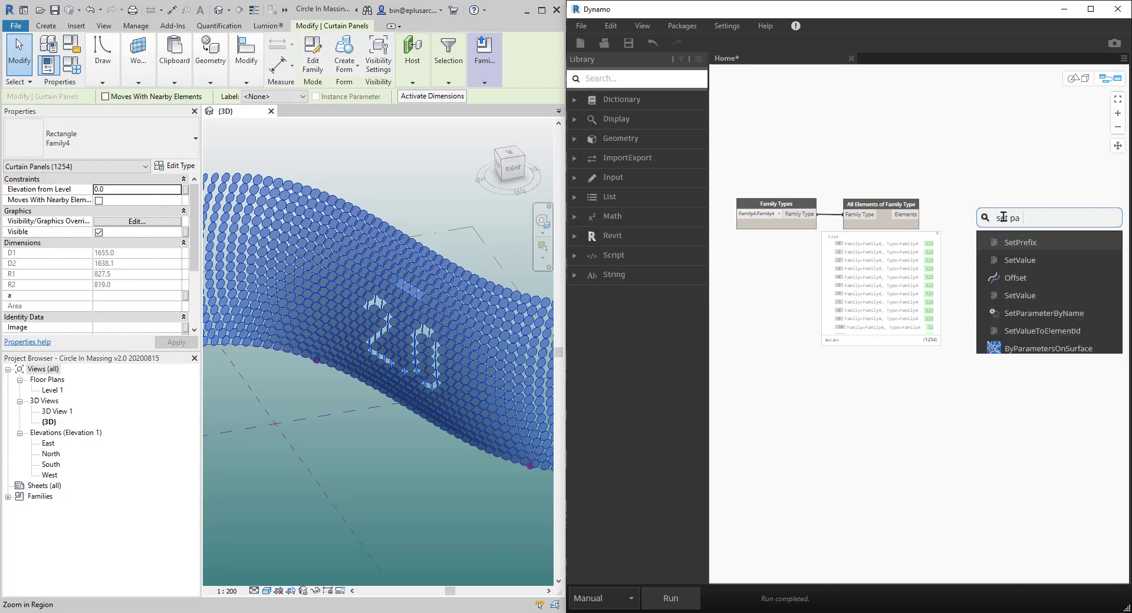
text(setparameter)
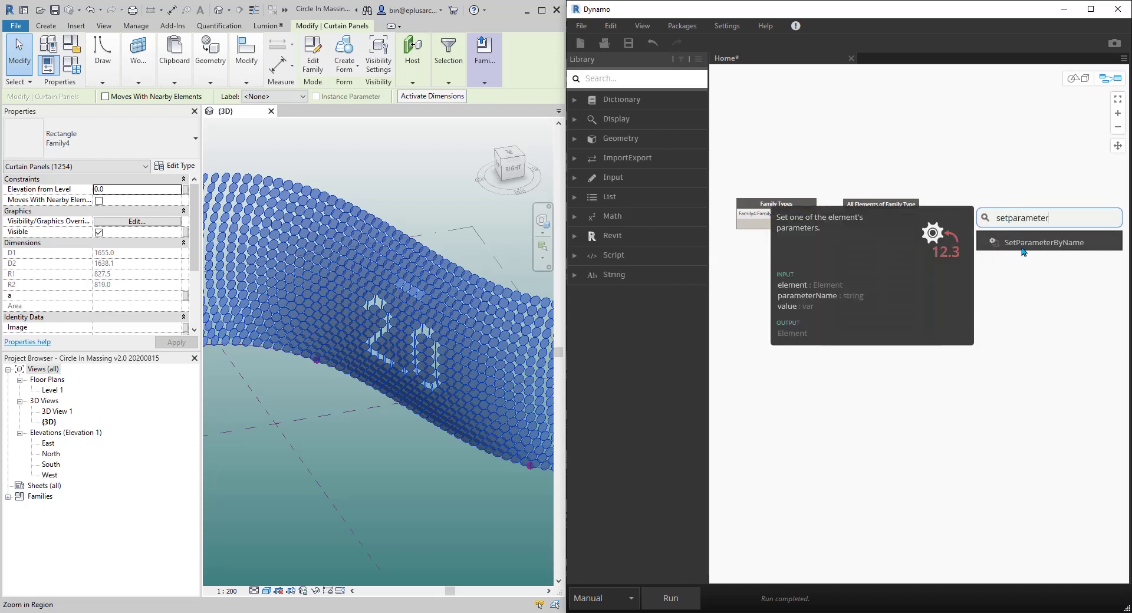
click(1042, 250)
Place the Element.SetParameterByName node beside All Elements of Family Type and connect Elements to its element input
drag(1070, 254, 994, 231)
scroll(994, 231, up, 1)
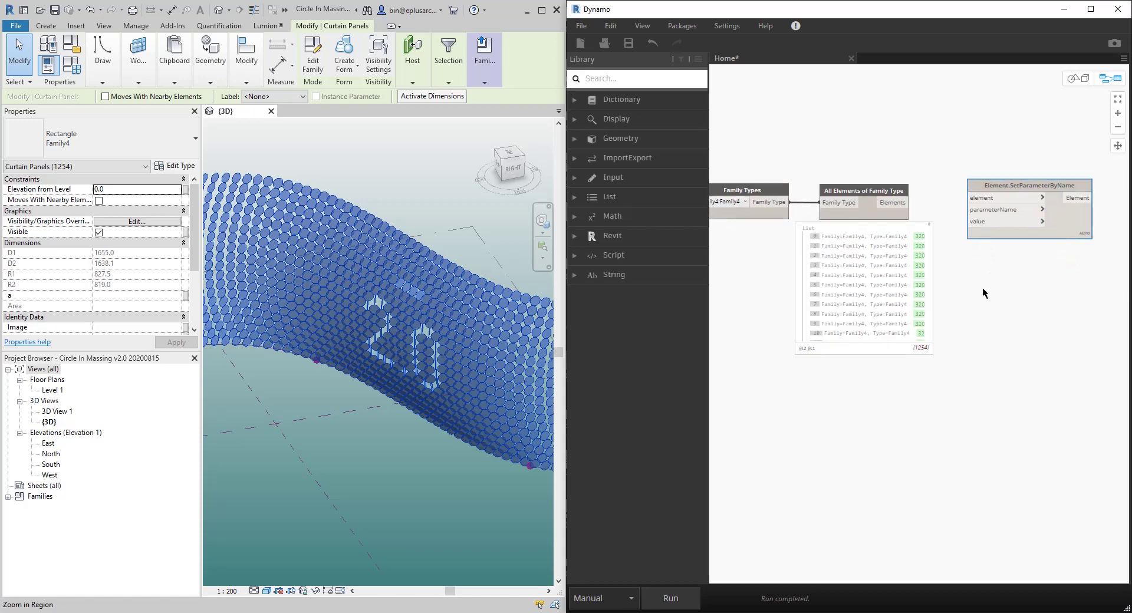
click(973, 198)
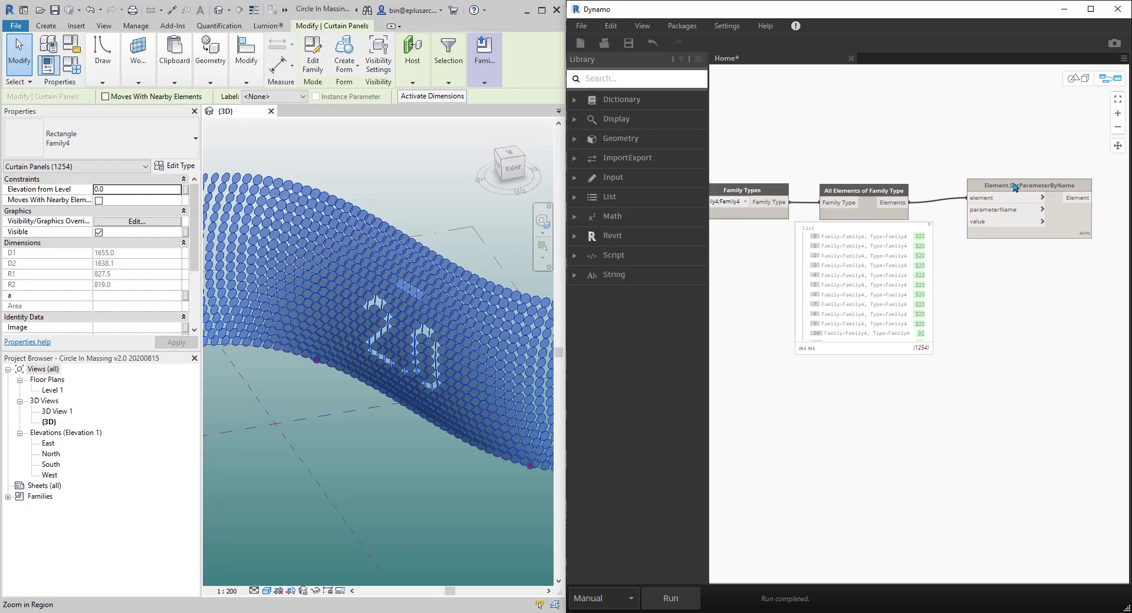
drag(1013, 186, 1026, 187)
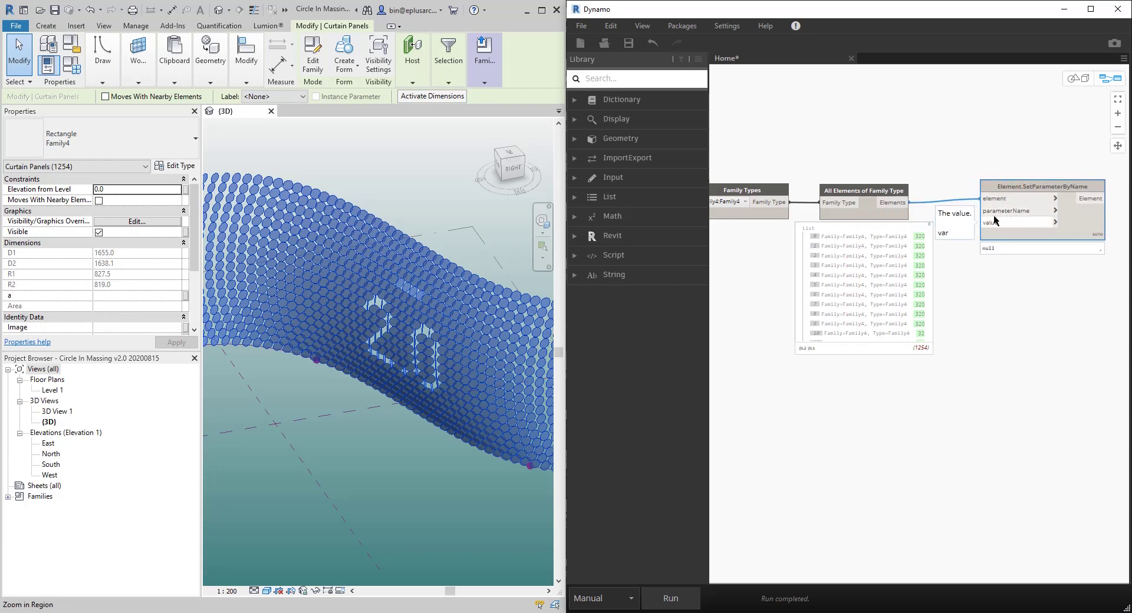
Select a single circular panel in the Revit model and check the name of its angle parameter
click(389, 287)
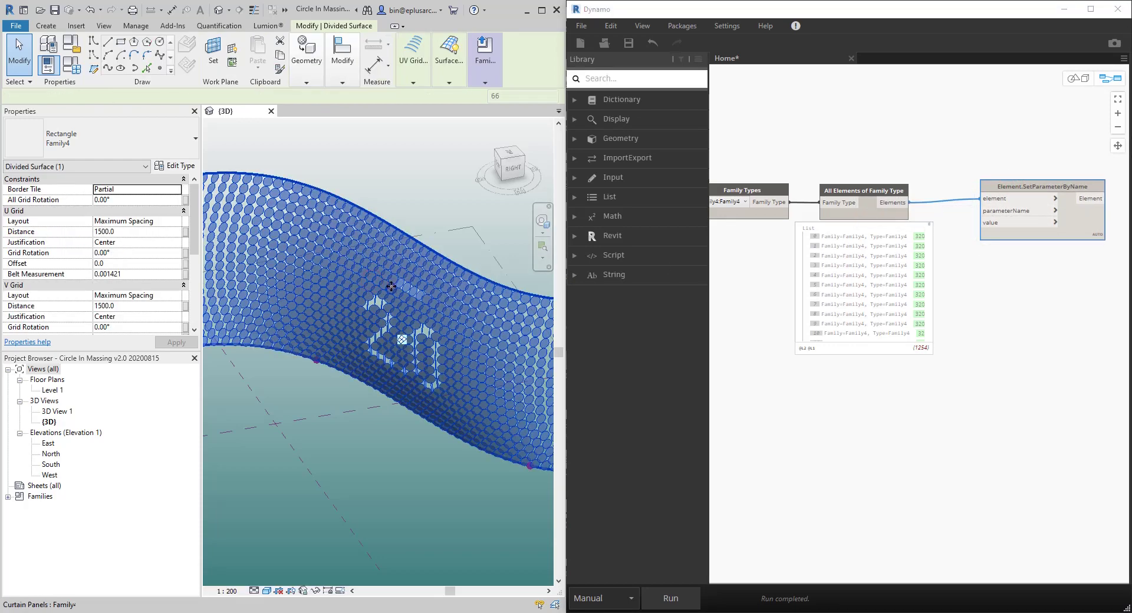
click(390, 287)
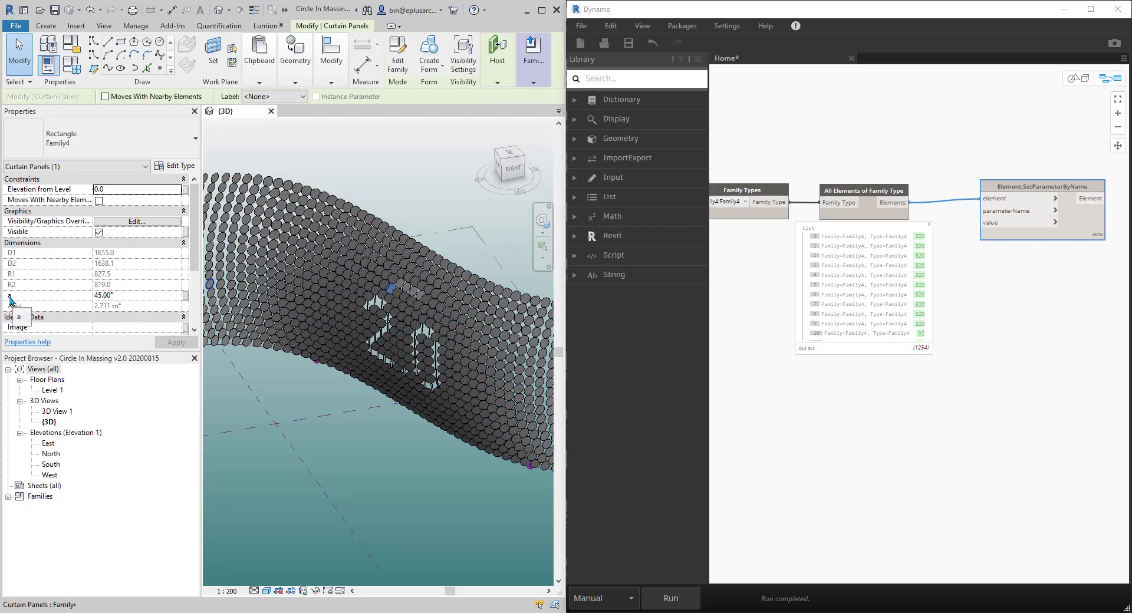
click(967, 339)
right_click(966, 300)
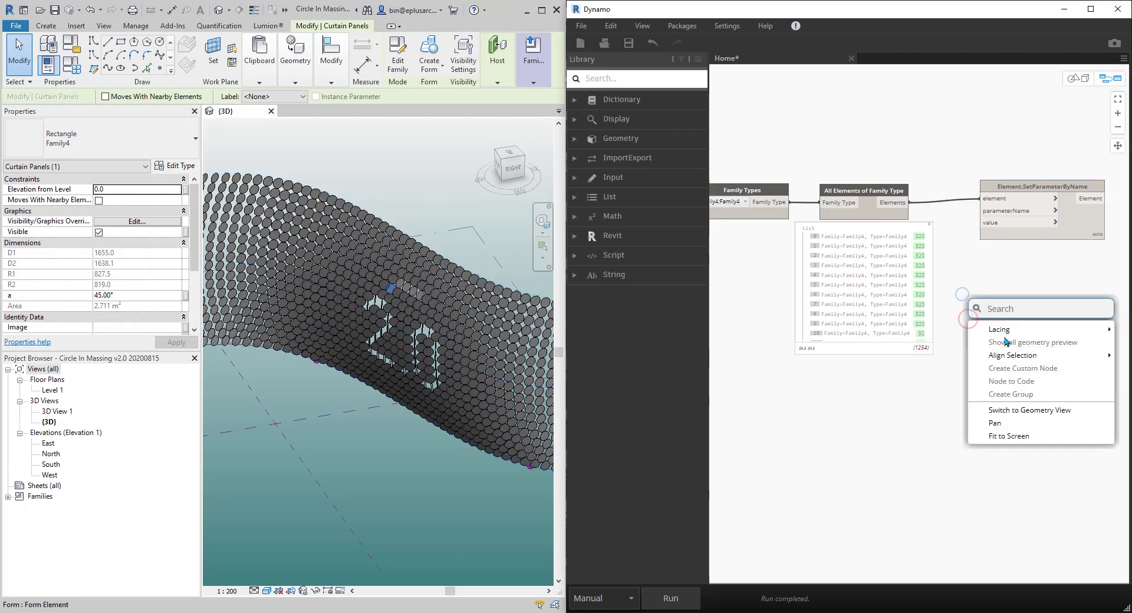
click(956, 273)
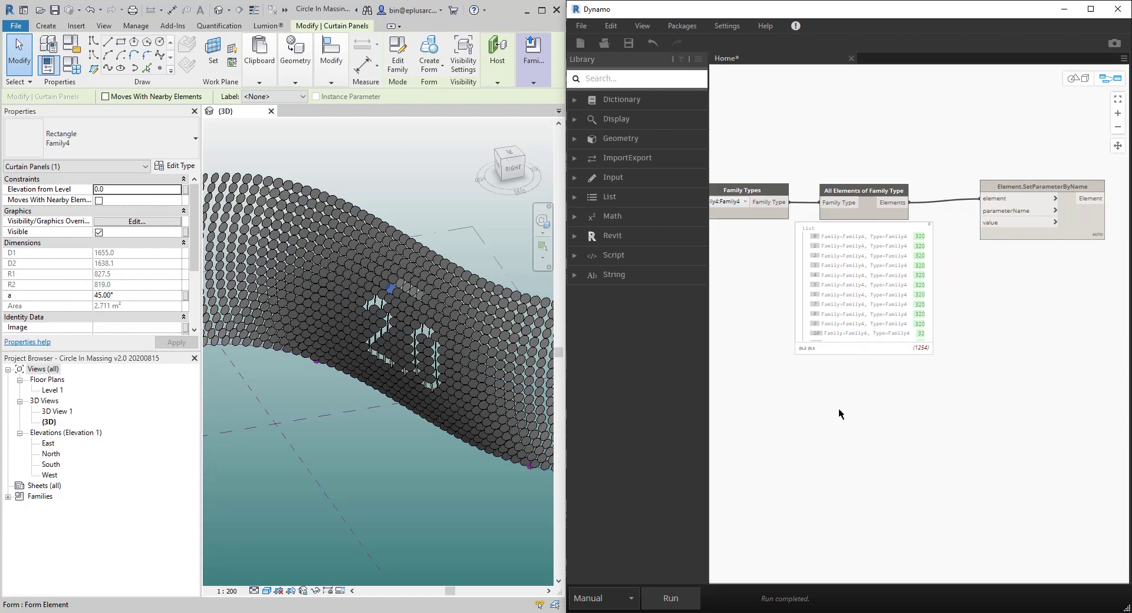
Add a Code Block containing the string "a" and place it just below the Element.SetParameterByName node
double_click(890, 408)
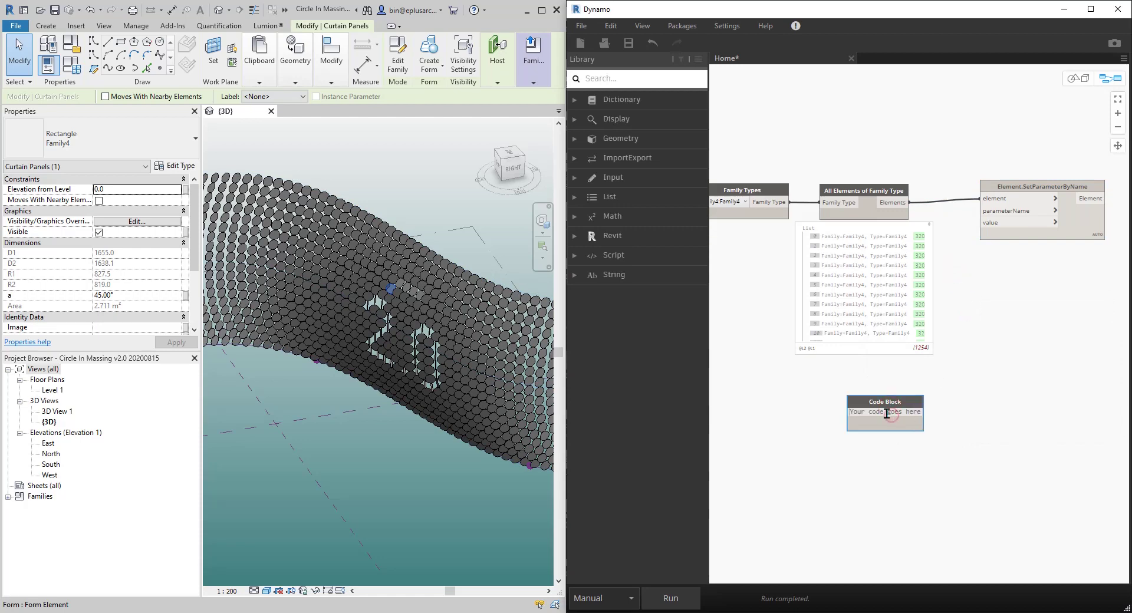
text("a)
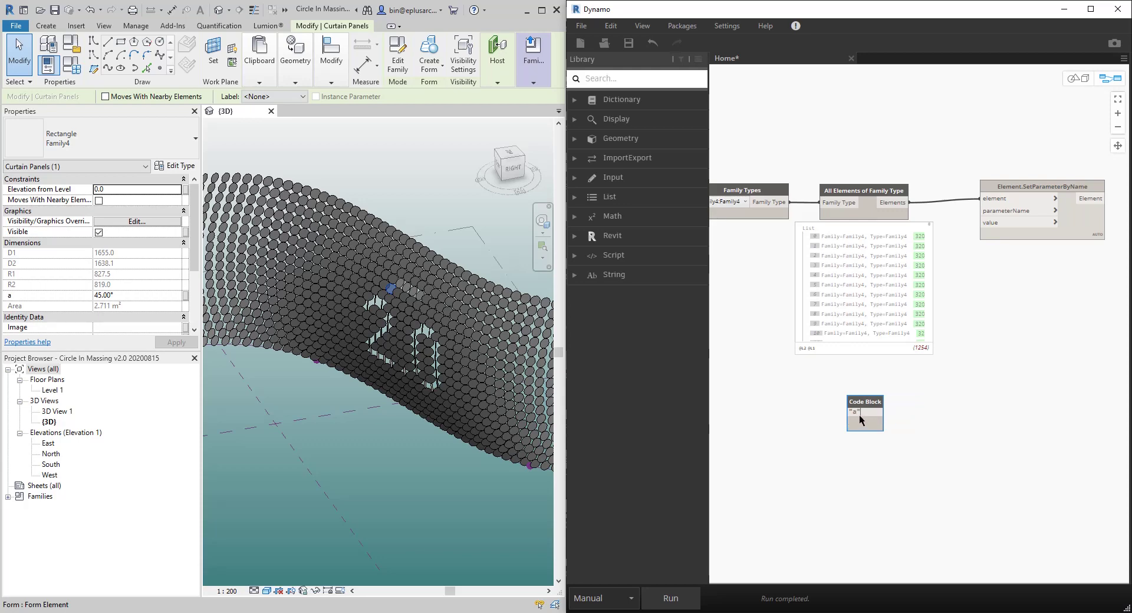
click(918, 424)
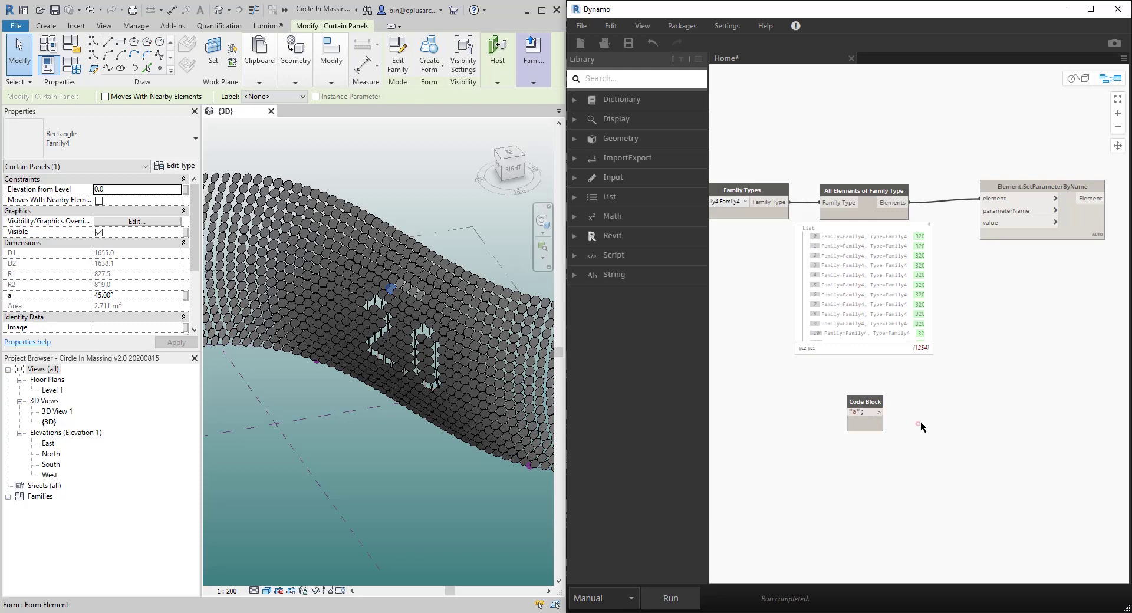
drag(861, 423, 957, 306)
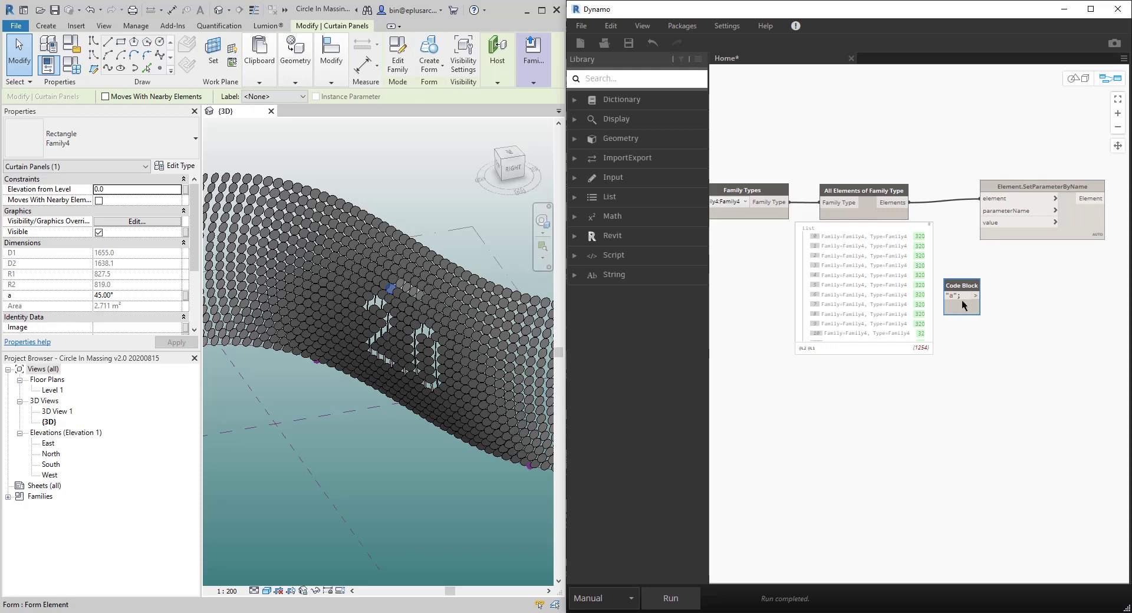
Connect the "a" Code Block to the parameterName input and move it up close to the Element.SetParameterByName node
drag(976, 296, 1031, 189)
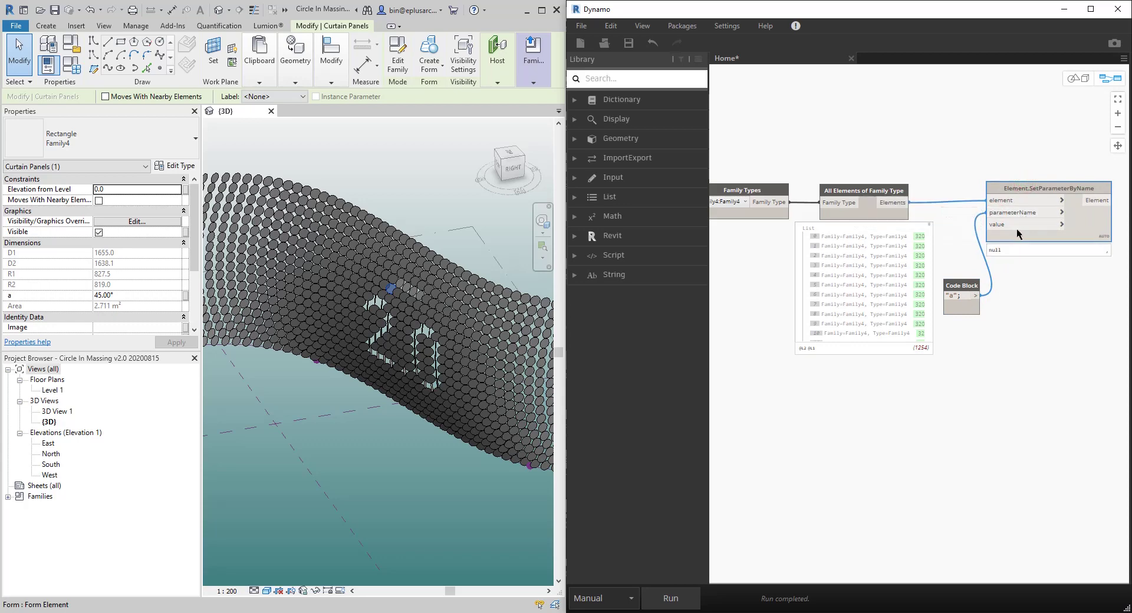
drag(962, 293, 957, 239)
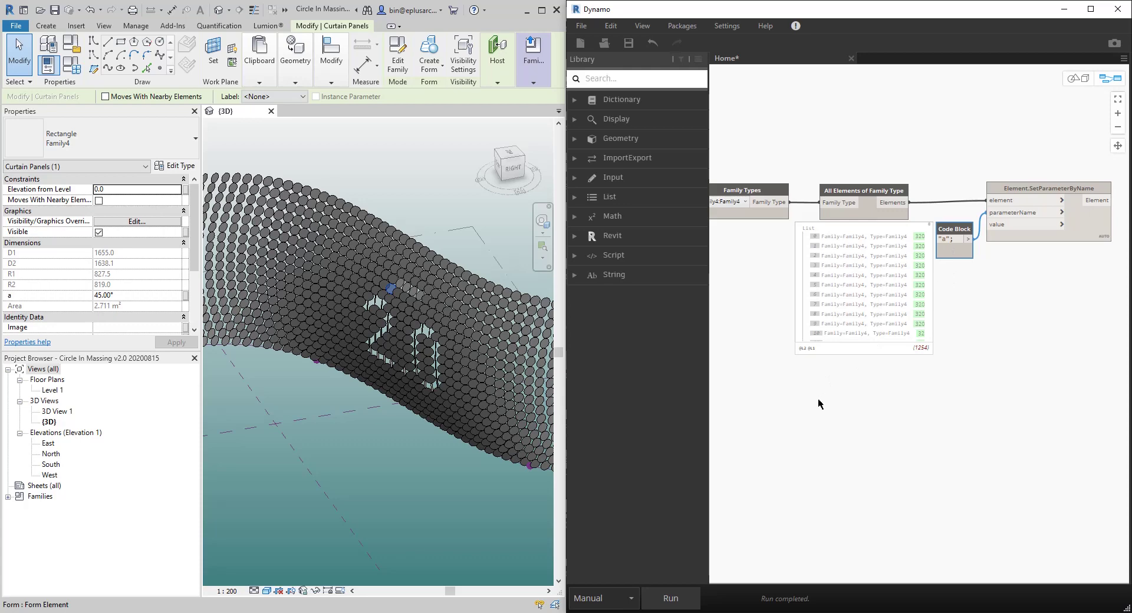
Add a Code Block containing the range 0..90..1 below the existing nodes and run the graph
double_click(773, 404)
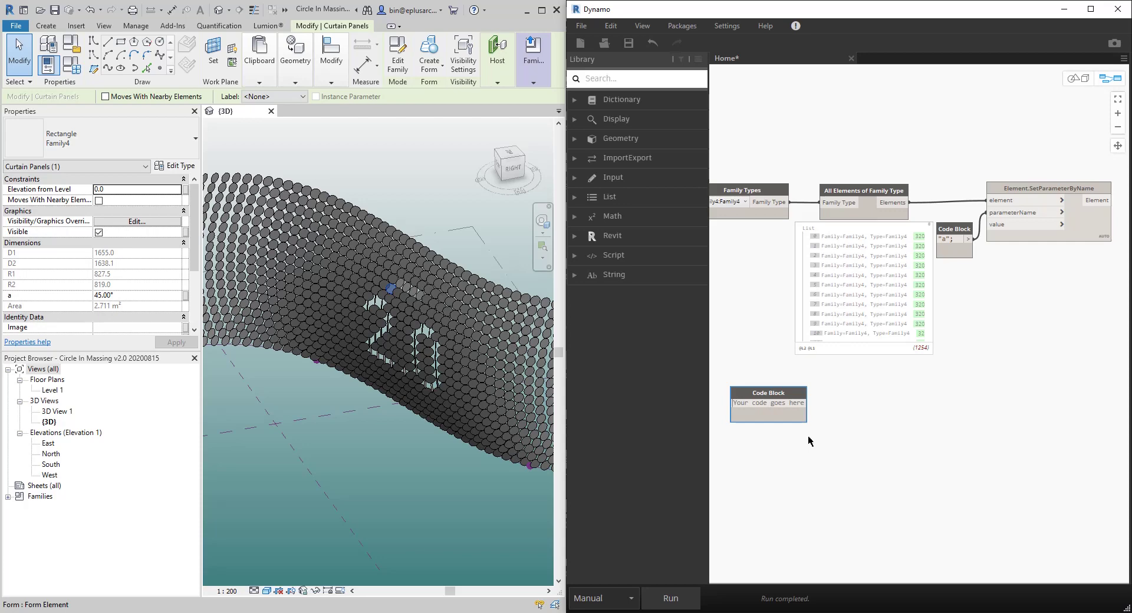
text(0)
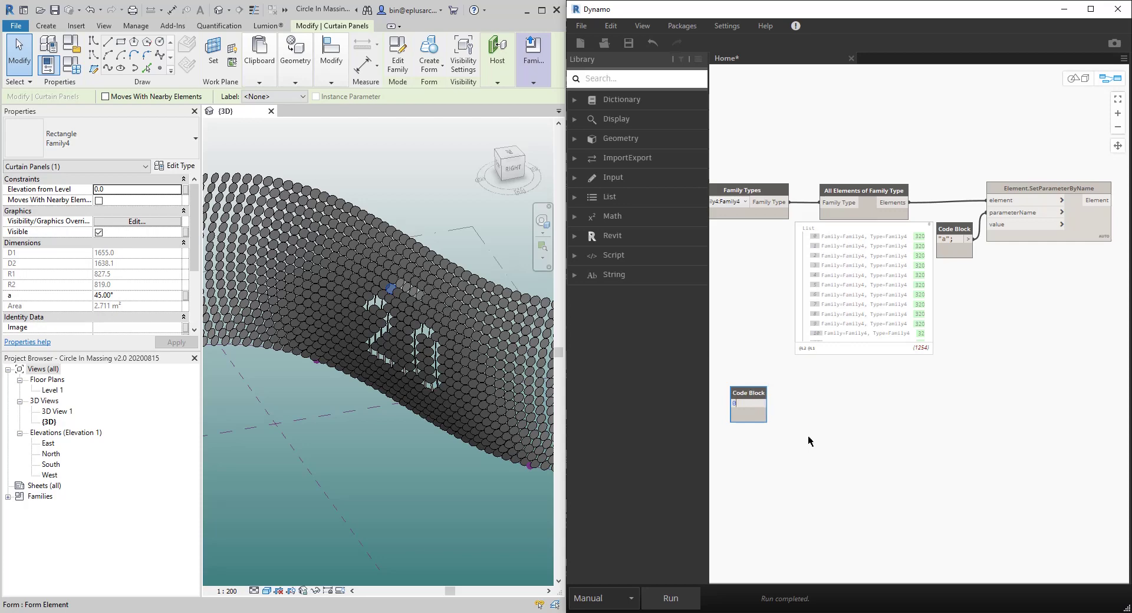
text(..90..1)
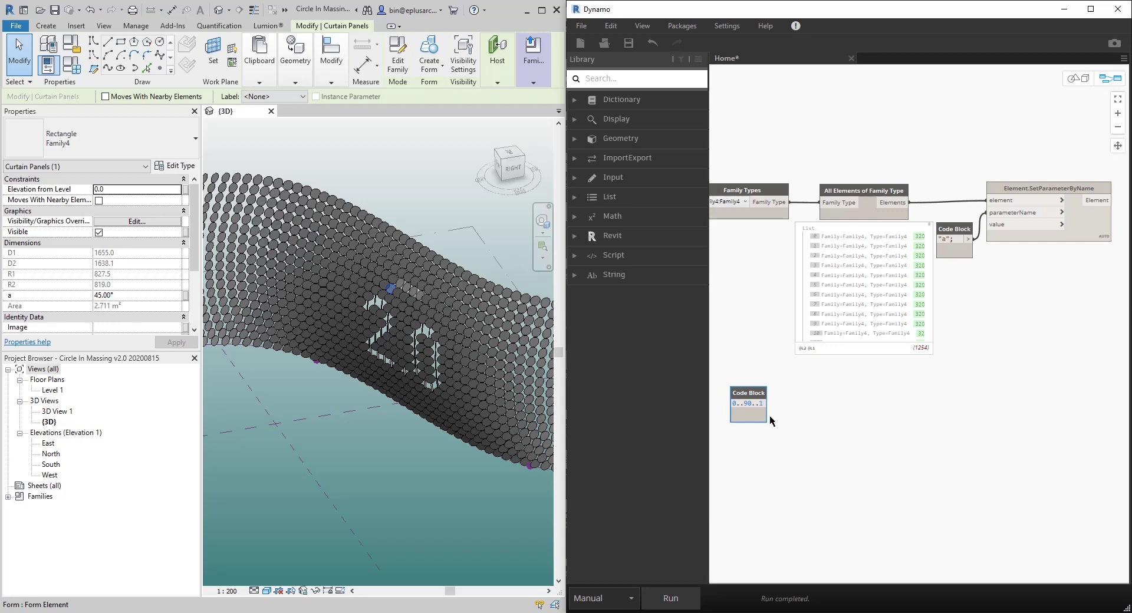
scroll(743, 414, up, 5)
middle_drag(800, 470, 843, 460)
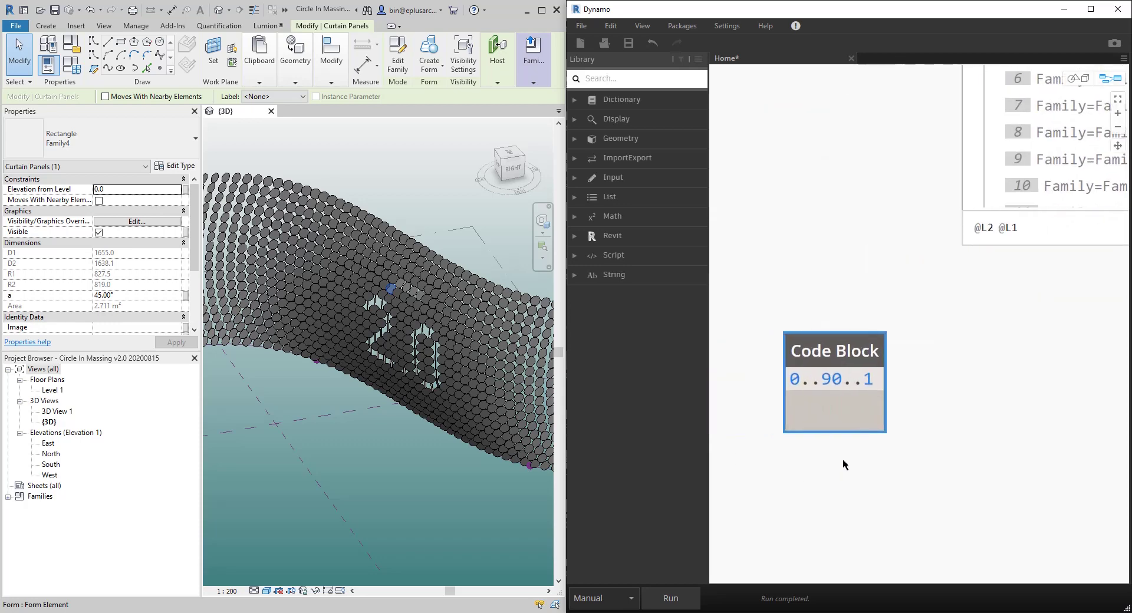
click(947, 449)
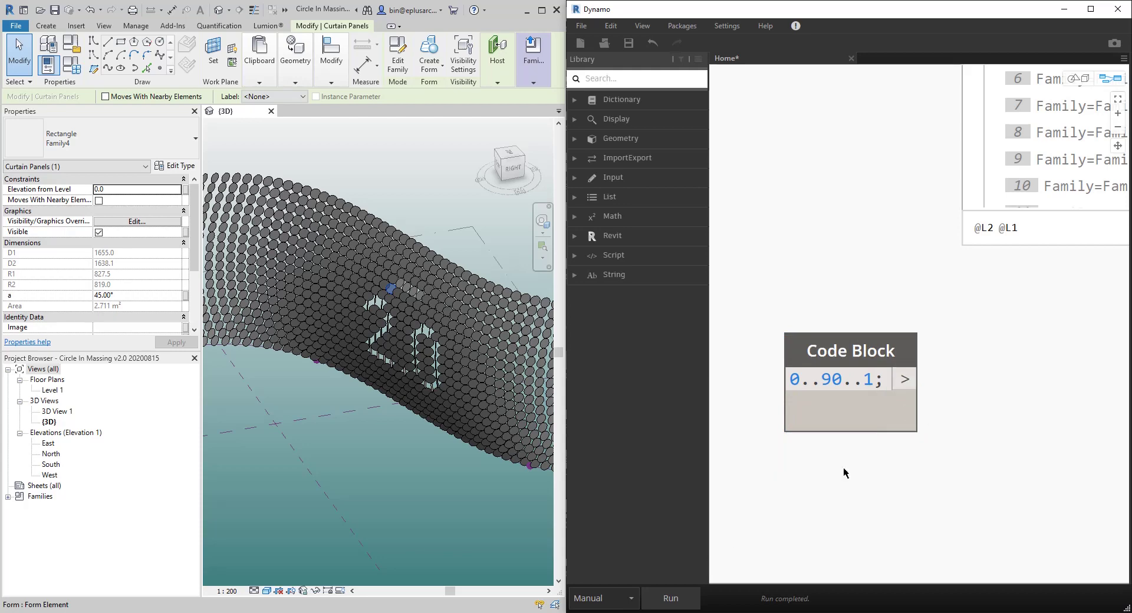
click(672, 598)
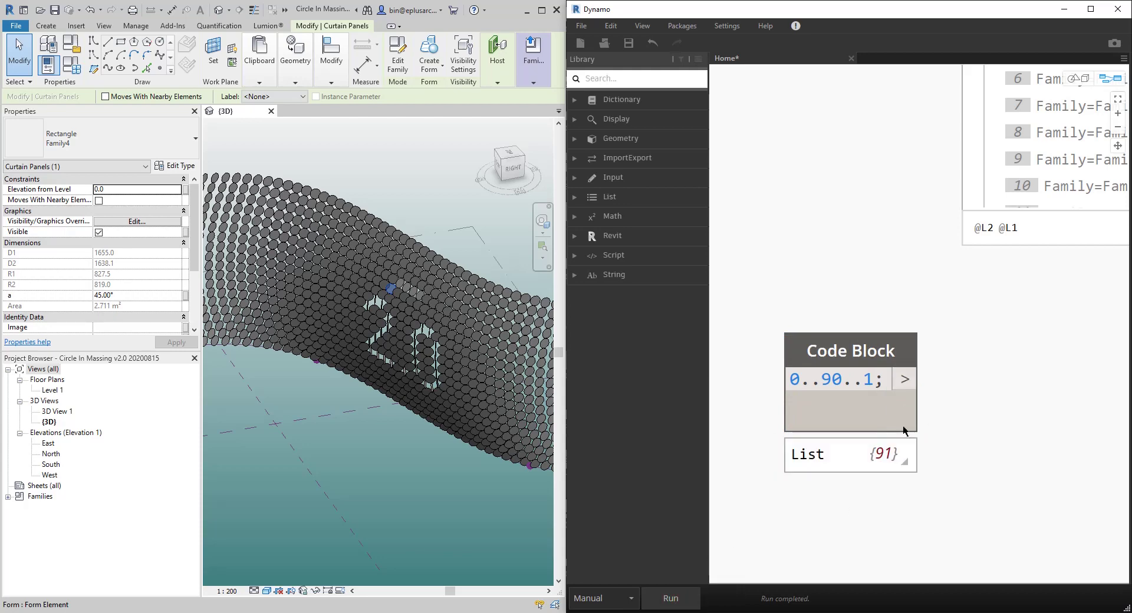
Examine the number list produced by the 0..90..1 Code Block and compare its item count with the family element list
mouse_move(902, 457)
click(864, 409)
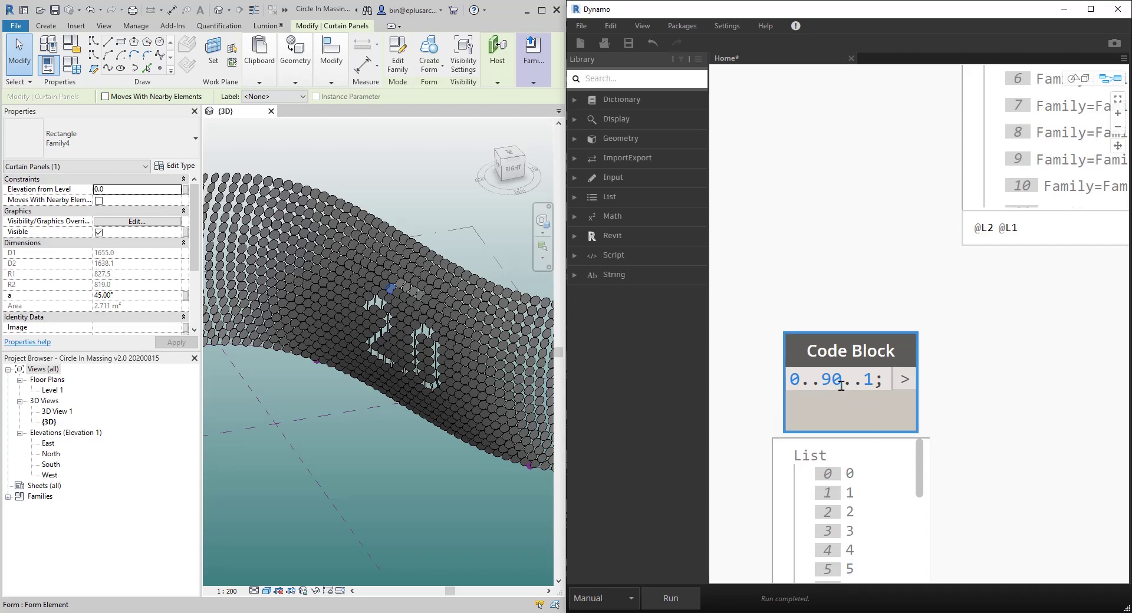
drag(841, 388, 824, 379)
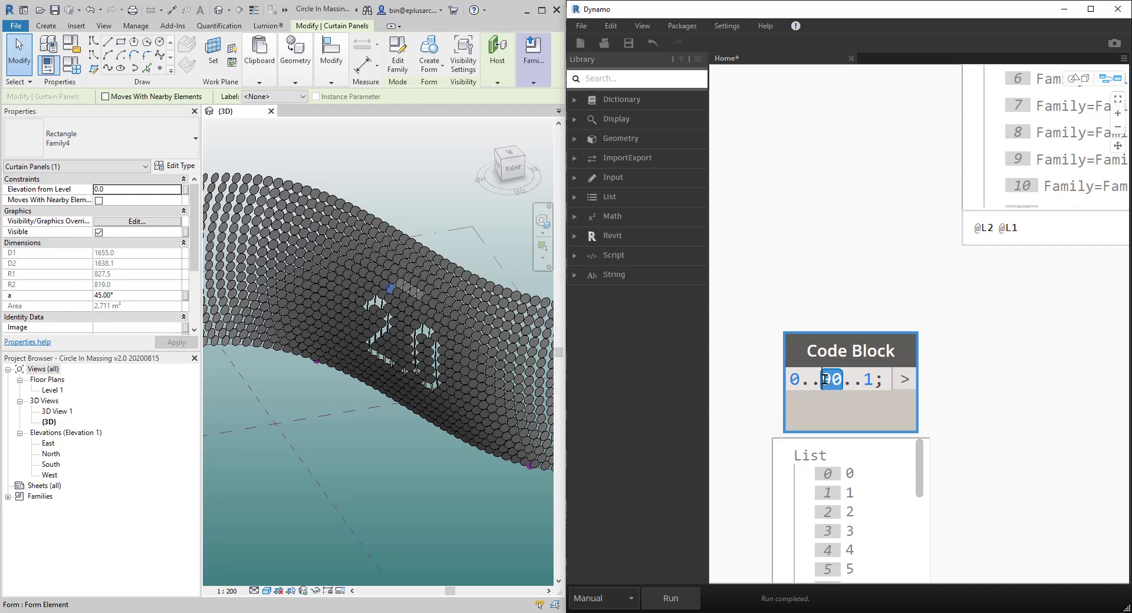
double_click(793, 382)
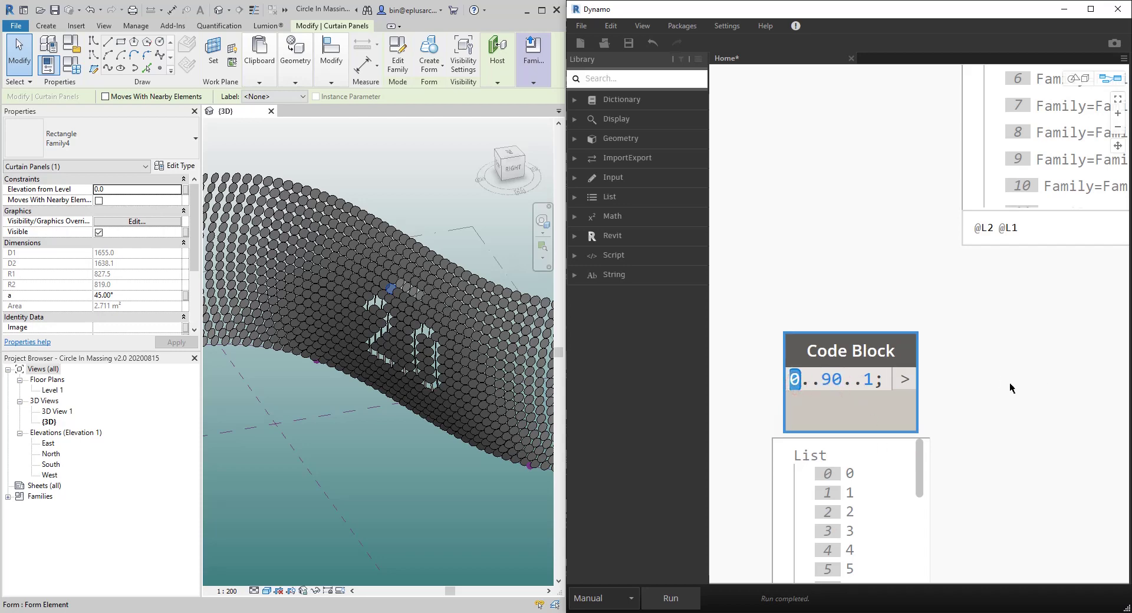
middle_drag(991, 461, 969, 381)
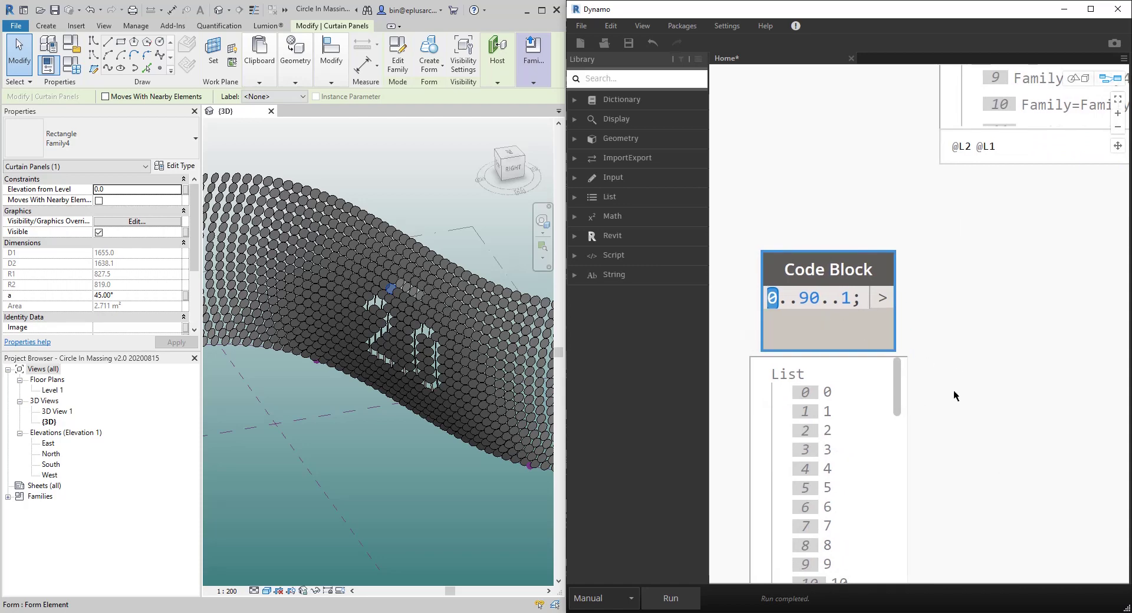
click(957, 419)
drag(900, 385, 897, 513)
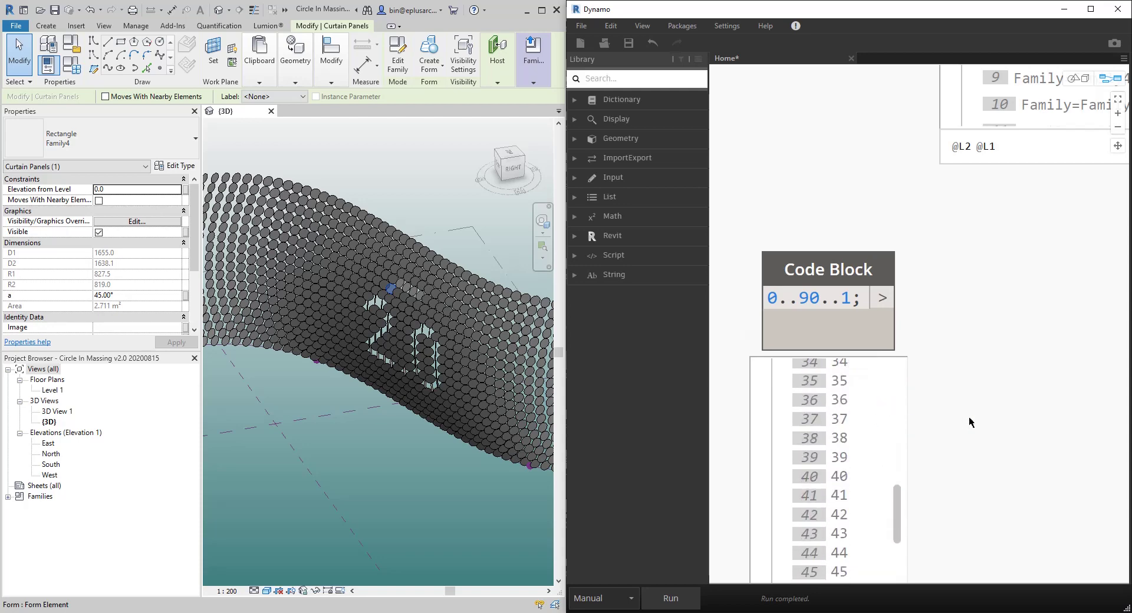
scroll(896, 416, down, 5)
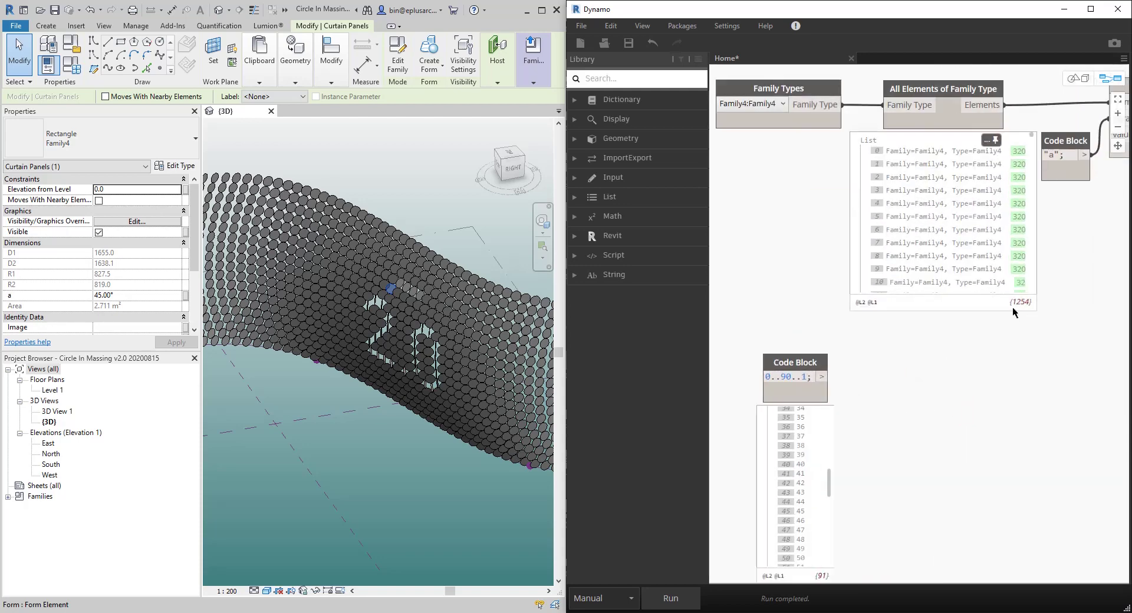
scroll(920, 238, down, 2)
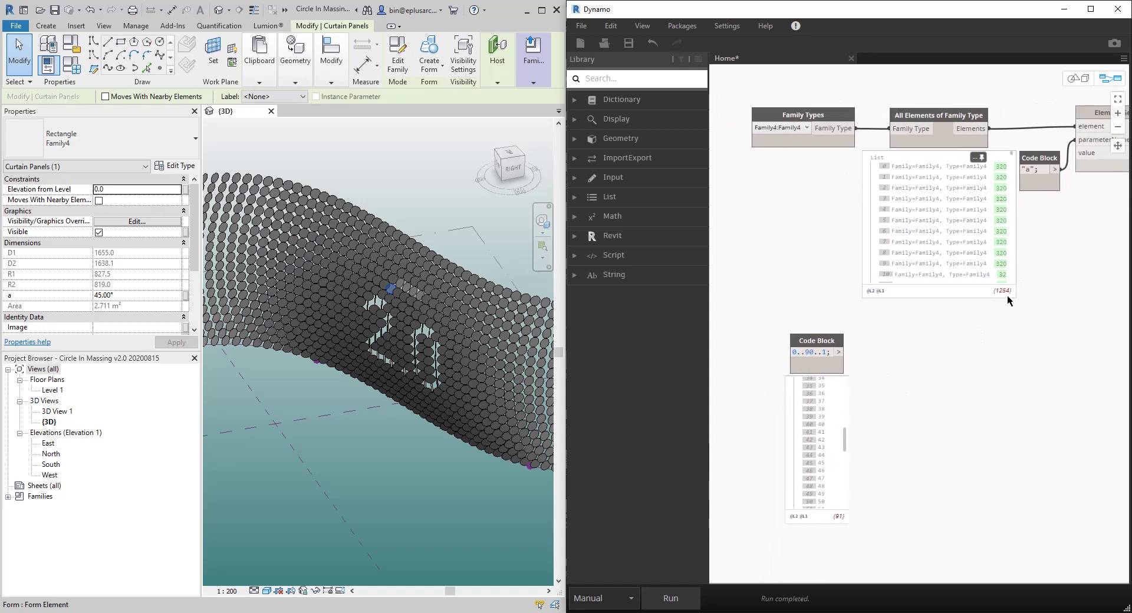
Search the canvas for cycle and add a List.Cycle node
scroll(866, 354, up, 1)
right_click(891, 328)
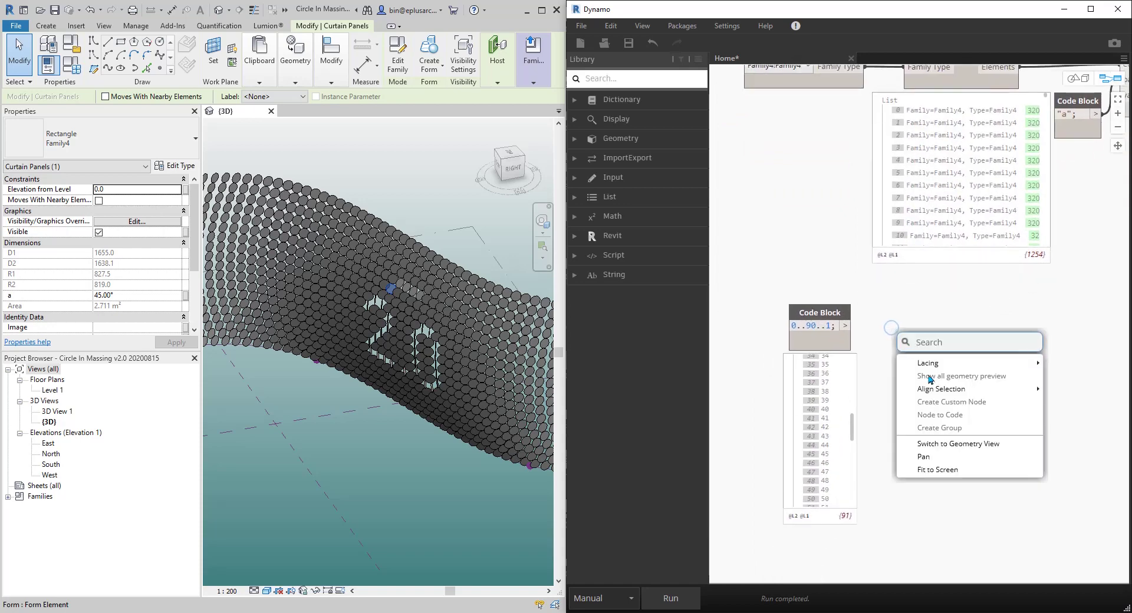
click(940, 341)
right_click(918, 333)
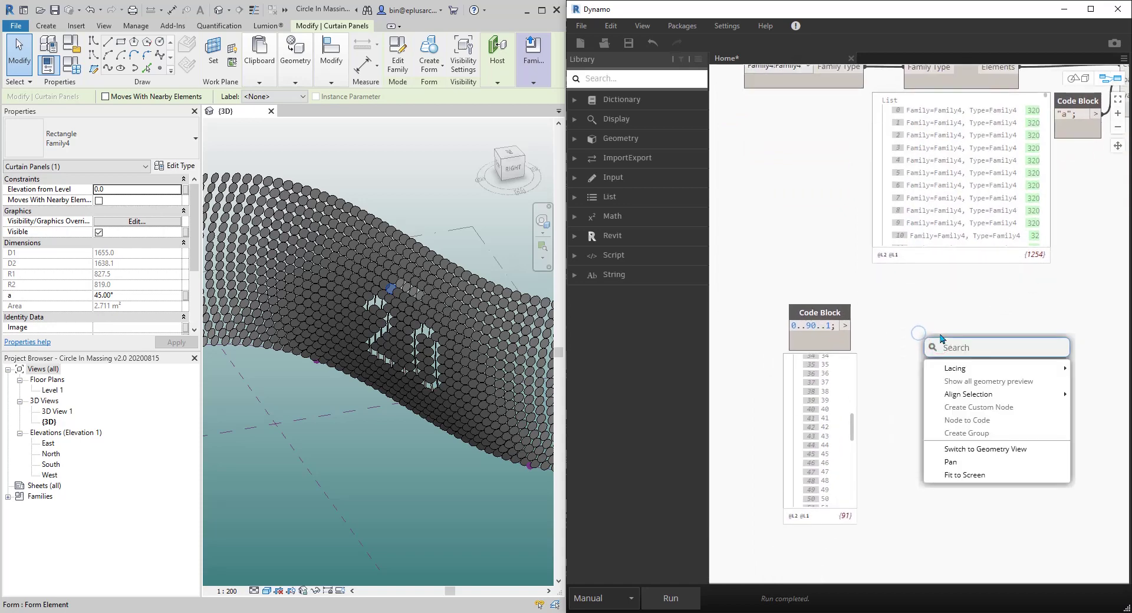
text(cycle)
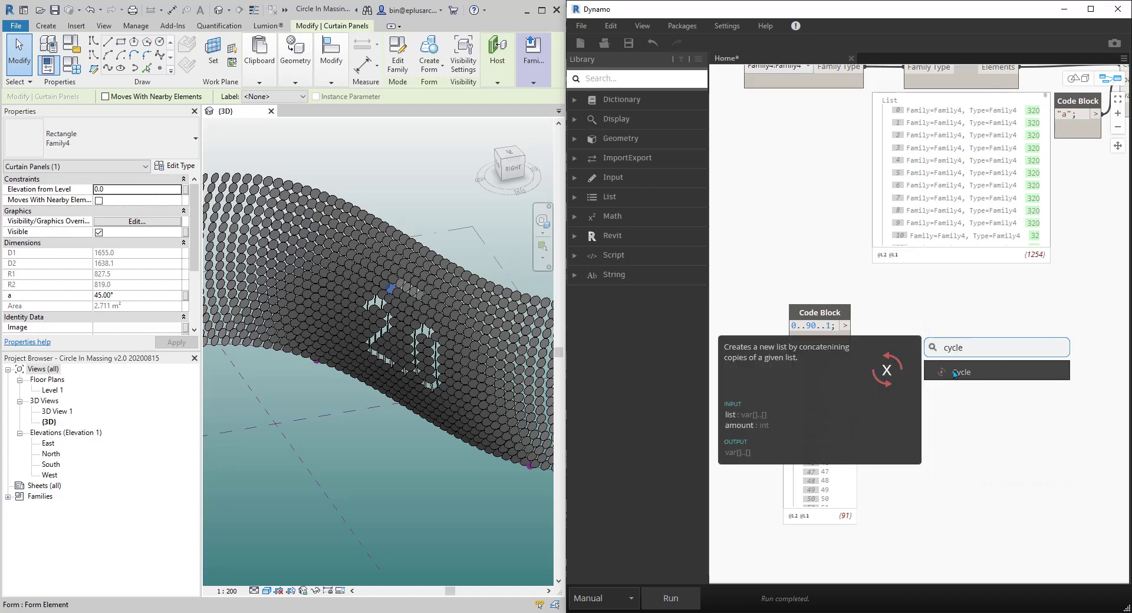
click(997, 372)
Place the List.Cycle node beside the 0..90..1 Code Block and connect the range to its list input
drag(1001, 383, 933, 314)
click(920, 324)
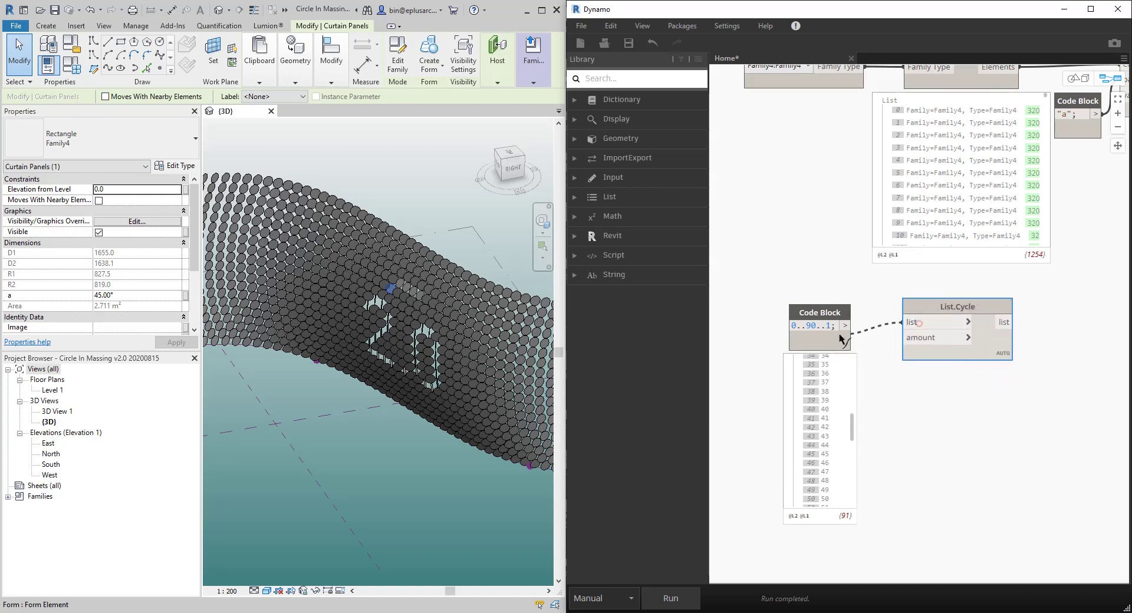
click(846, 326)
drag(940, 306, 952, 310)
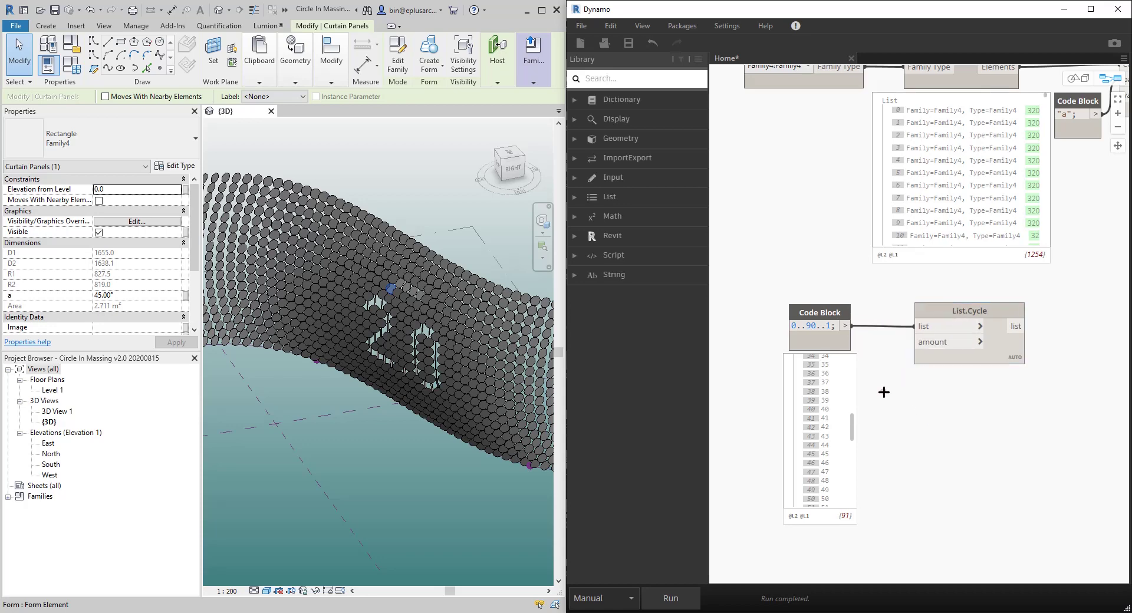
Add a Code Block with the value 14 below List.Cycle and connect it to the amount input
double_click(882, 392)
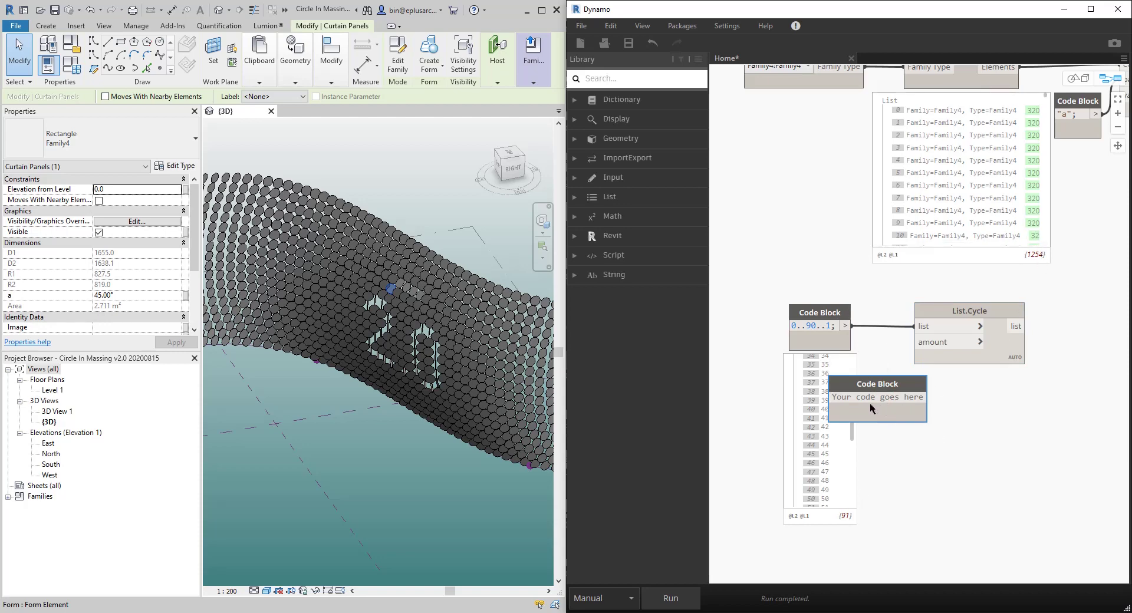
text(14)
click(942, 459)
mouse_move(869, 398)
mouse_down()
mouse_move(933, 352)
mouse_move(867, 386)
mouse_move(883, 387)
mouse_up()
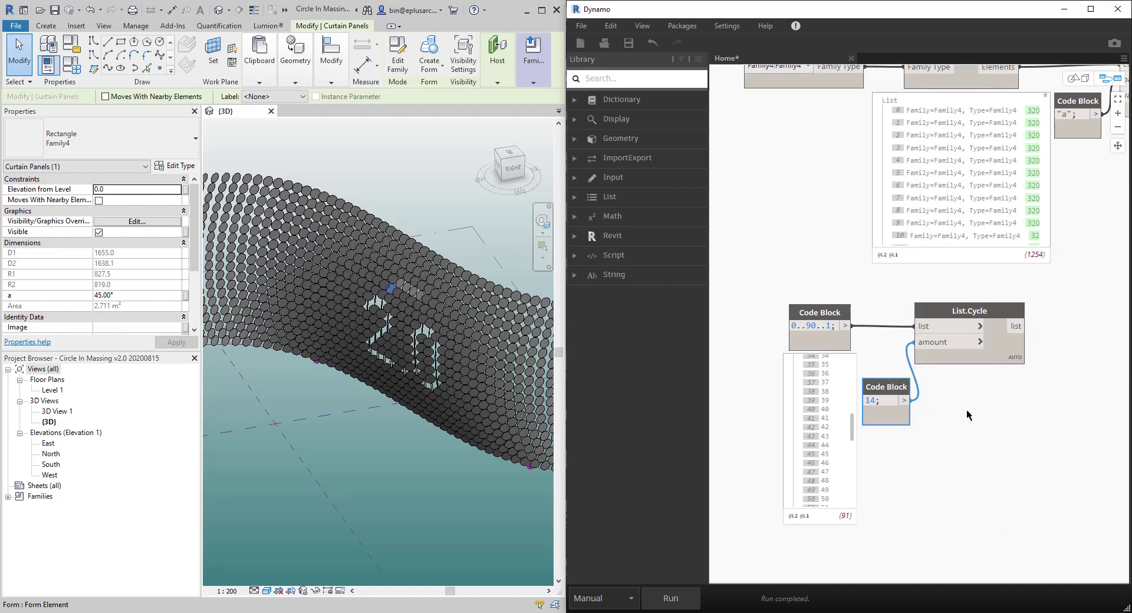
Connect the List.Cycle output to the value input of Element.SetParameterByName and run the graph
scroll(943, 422, down, 5)
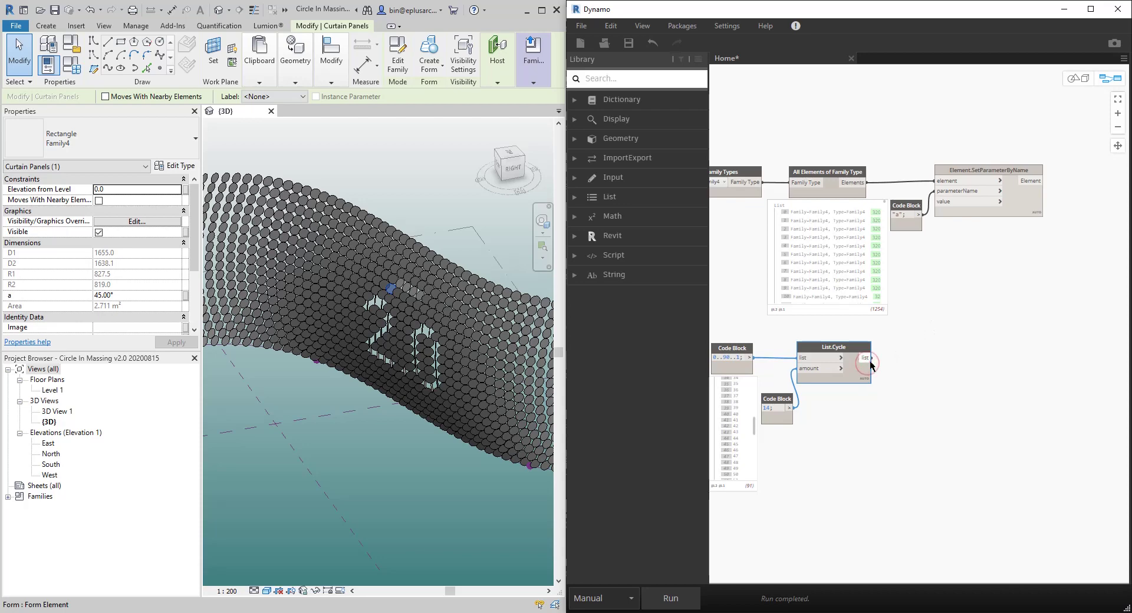
drag(869, 358, 938, 202)
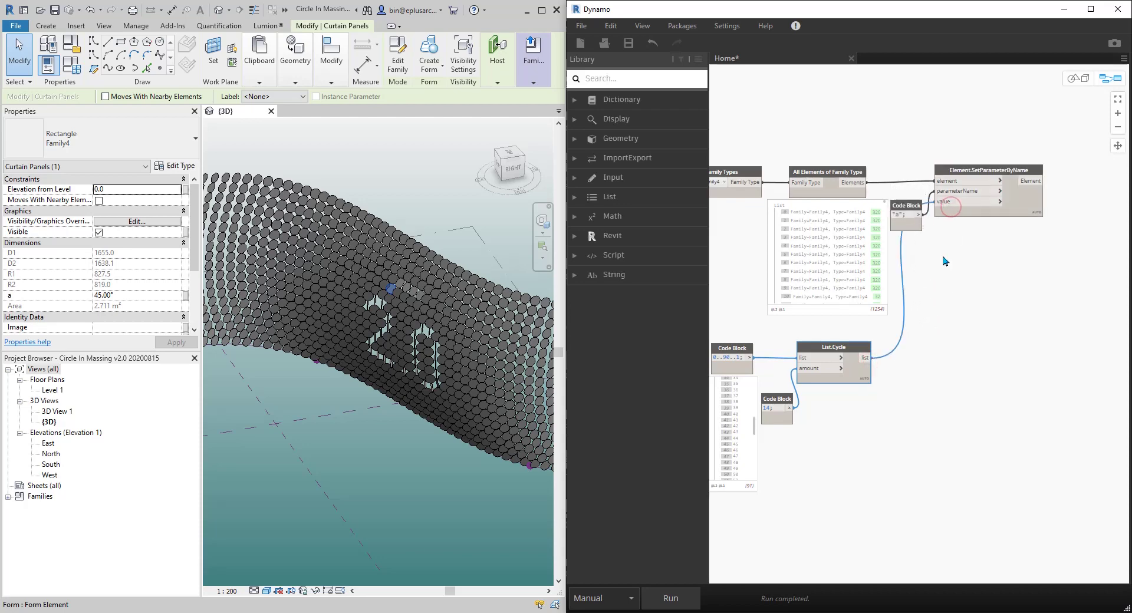
scroll(873, 436, up, 2)
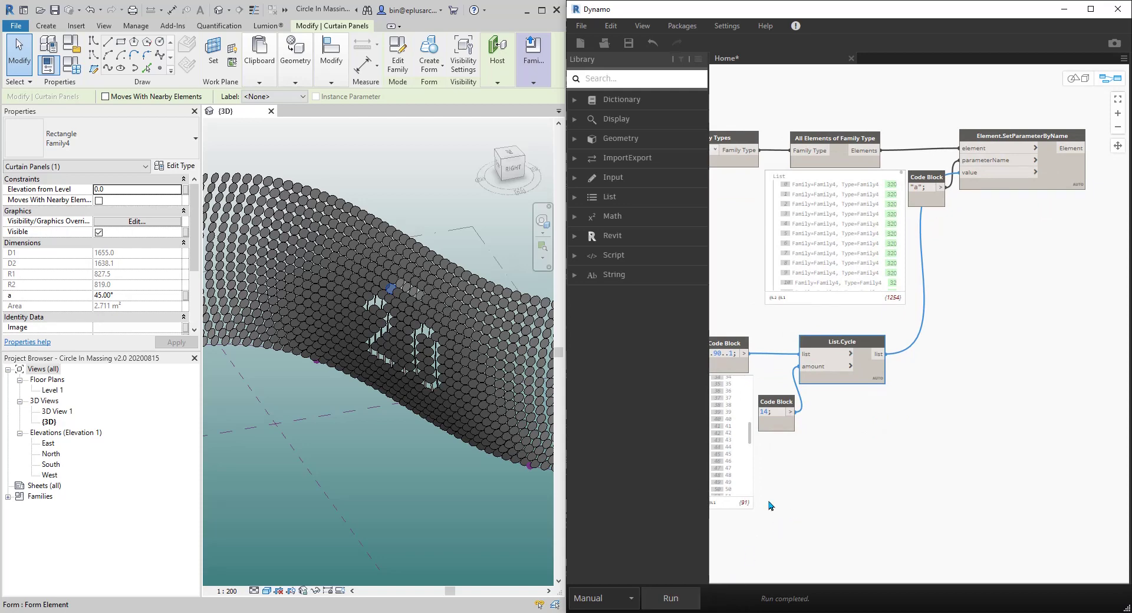
middle_drag(796, 500, 803, 511)
click(675, 599)
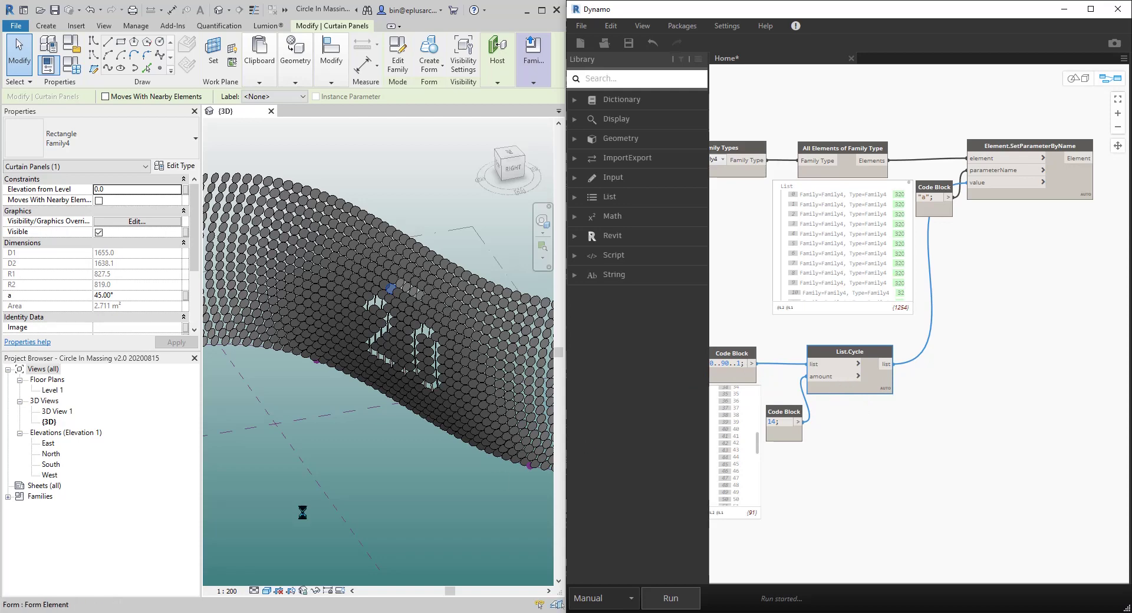
Orbit the panelled surface in the Revit 3D view and clear the selection to inspect the rotated circular panels
mouse_move(422, 429)
shift+middle_down()
mouse_move(397, 426)
mouse_move(407, 433)
mouse_move(424, 378)
mouse_move(502, 391)
mouse_move(445, 405)
mouse_move(267, 385)
shift+middle_up()
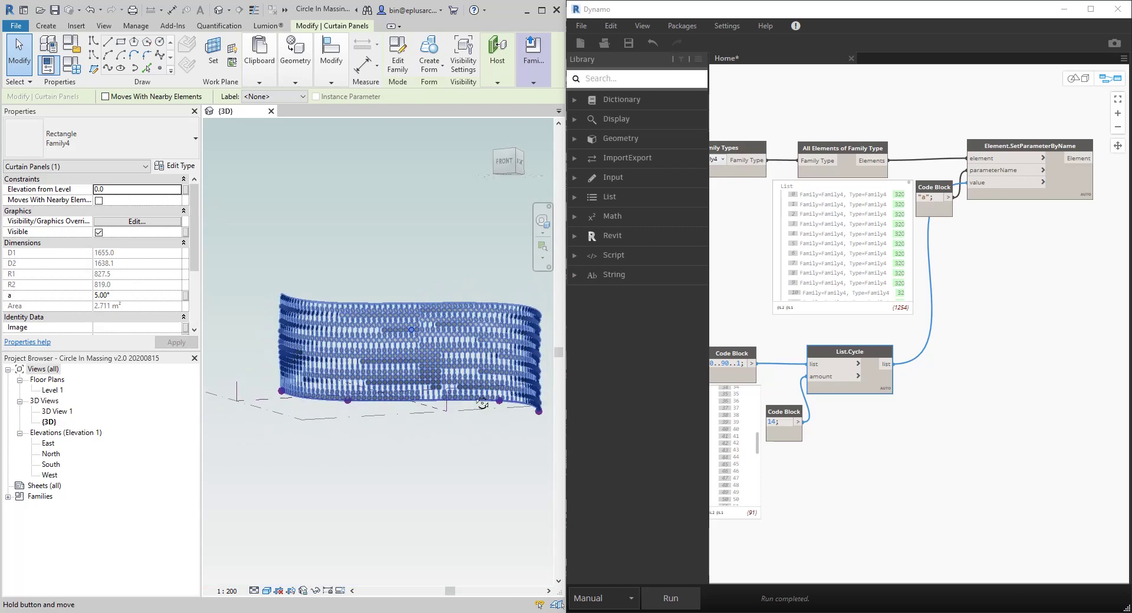
shift+middle_drag(482, 404, 505, 416)
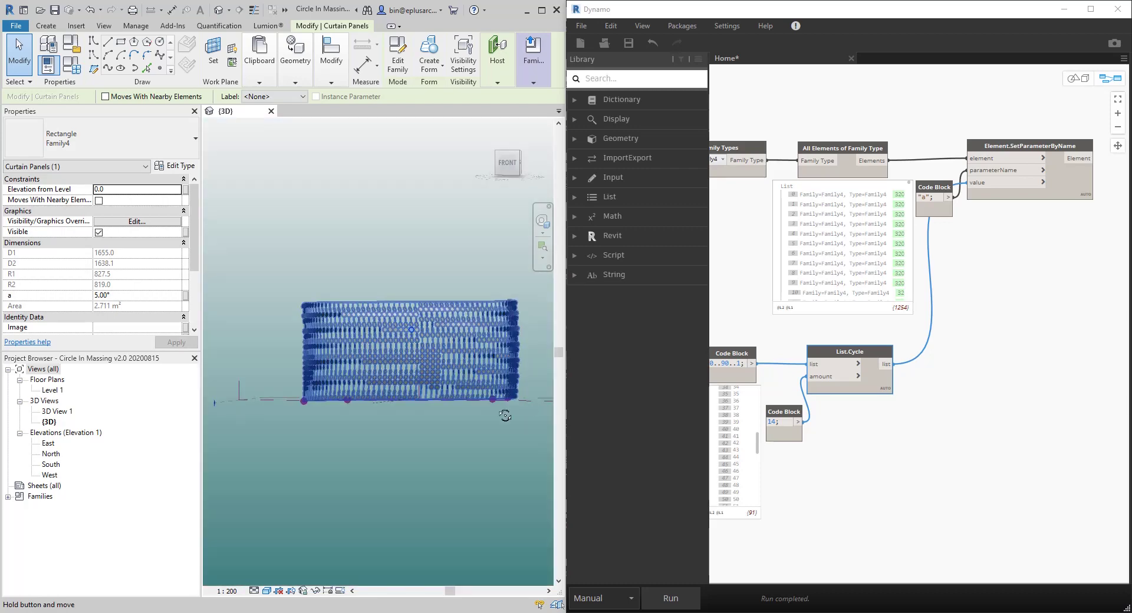
shift+middle_drag(311, 415, 381, 416)
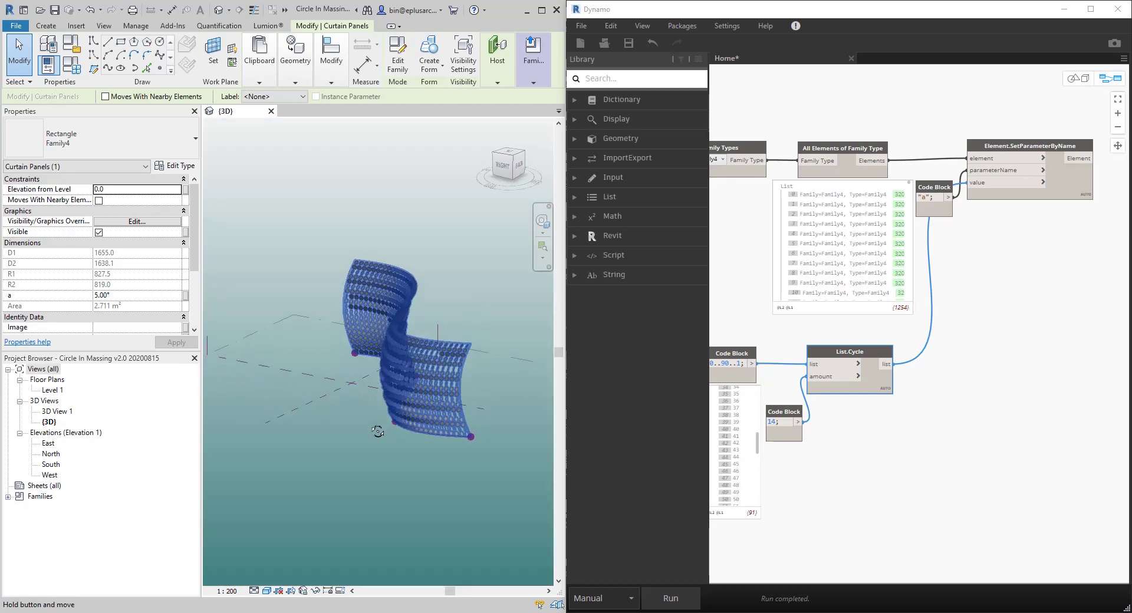
mouse_move(461, 411)
shift+middle_down()
mouse_move(560, 401)
mouse_move(466, 427)
mouse_move(437, 421)
shift+middle_up()
click(443, 462)
scroll(442, 462, down, 3)
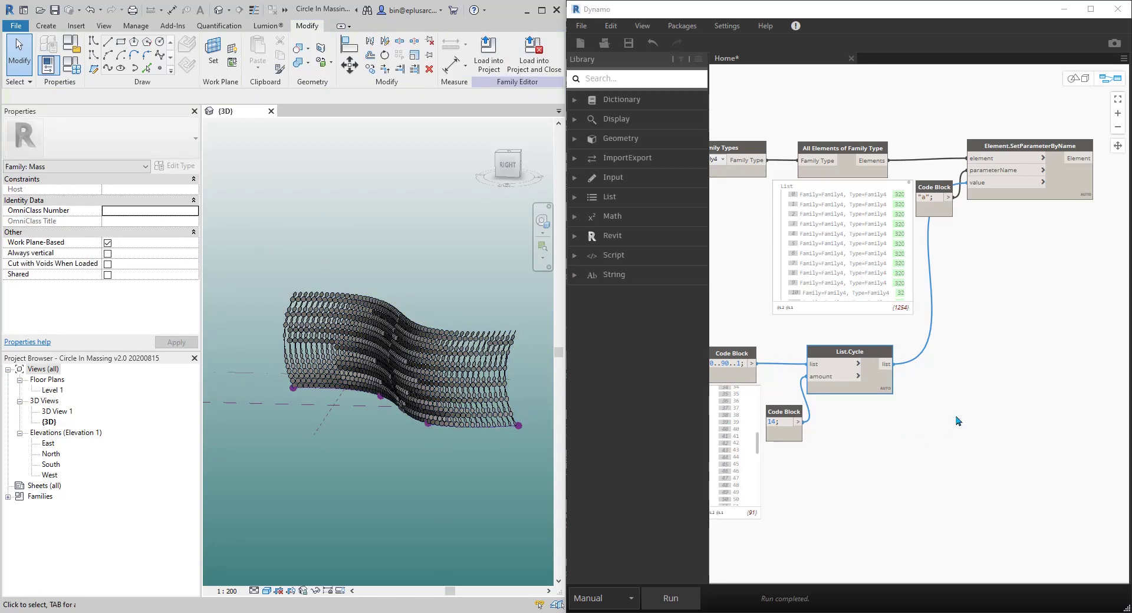
Nudge the "a" Code Block up and disconnect List.Cycle from the value input of Element.SetParameterByName
drag(939, 193, 932, 179)
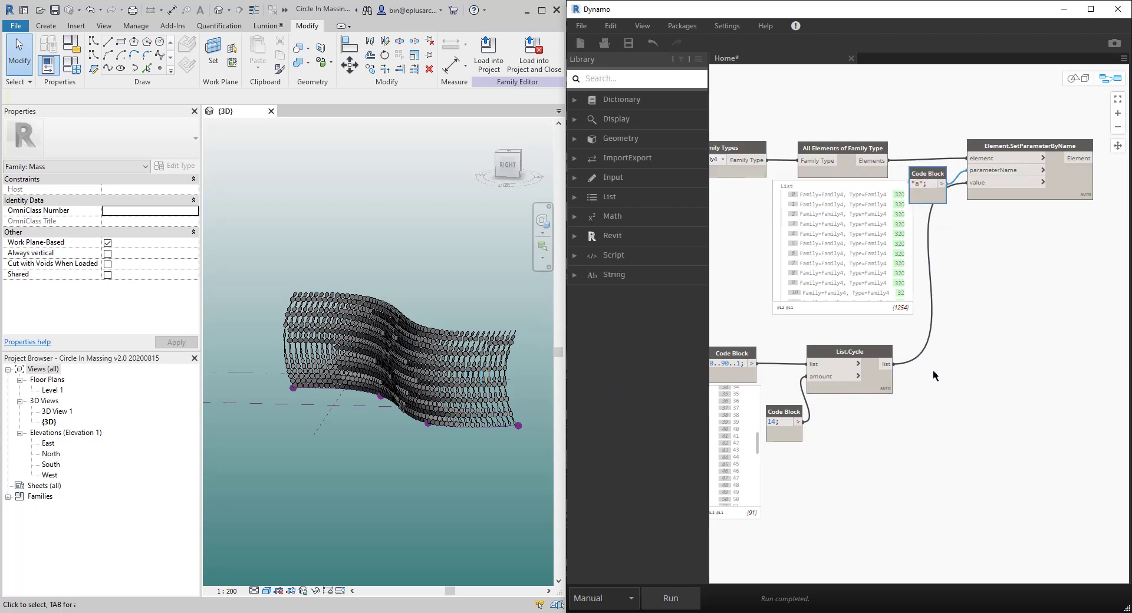
drag(934, 177, 927, 173)
scroll(1000, 247, up, 3)
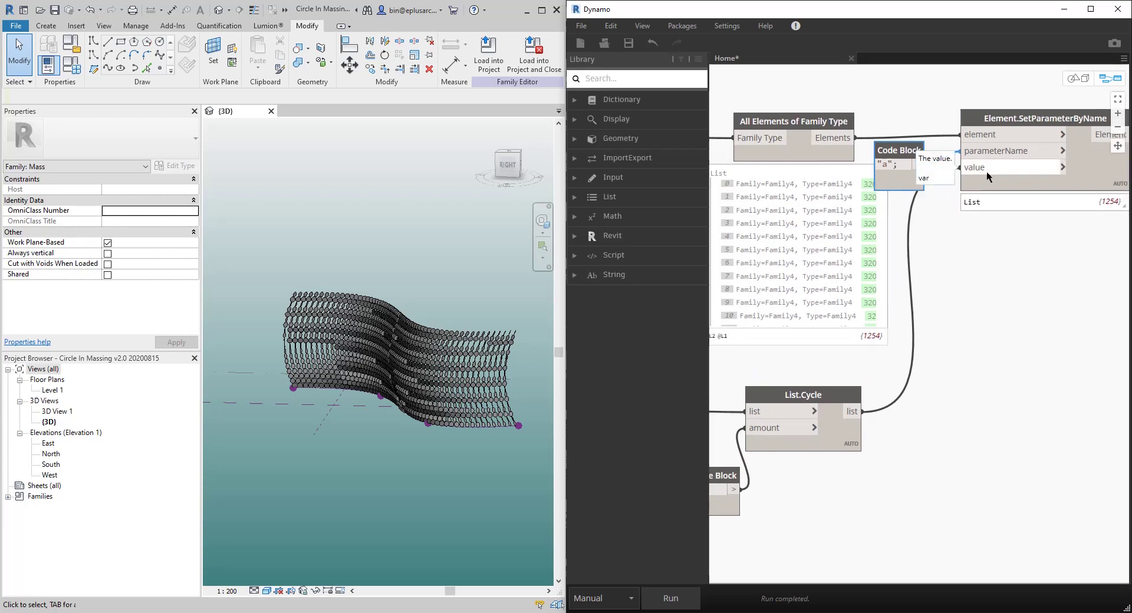
click(938, 342)
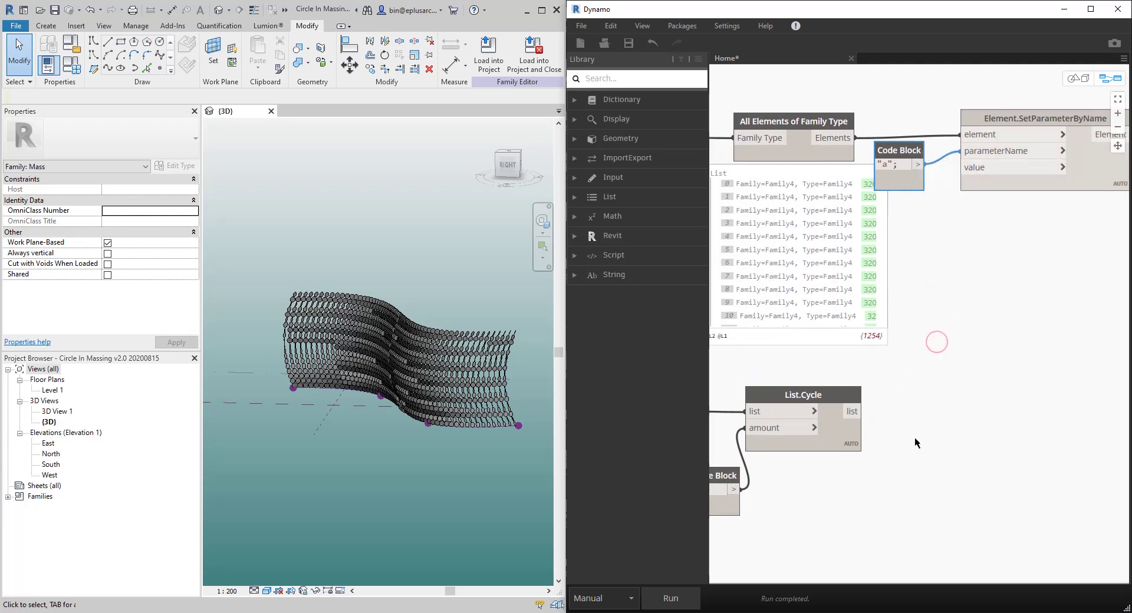
Add a List.Shuffle node beside List.Cycle and connect the List.Cycle output to its list input
scroll(918, 451, down, 1)
middle_drag(918, 451, 926, 399)
scroll(925, 399, up, 1)
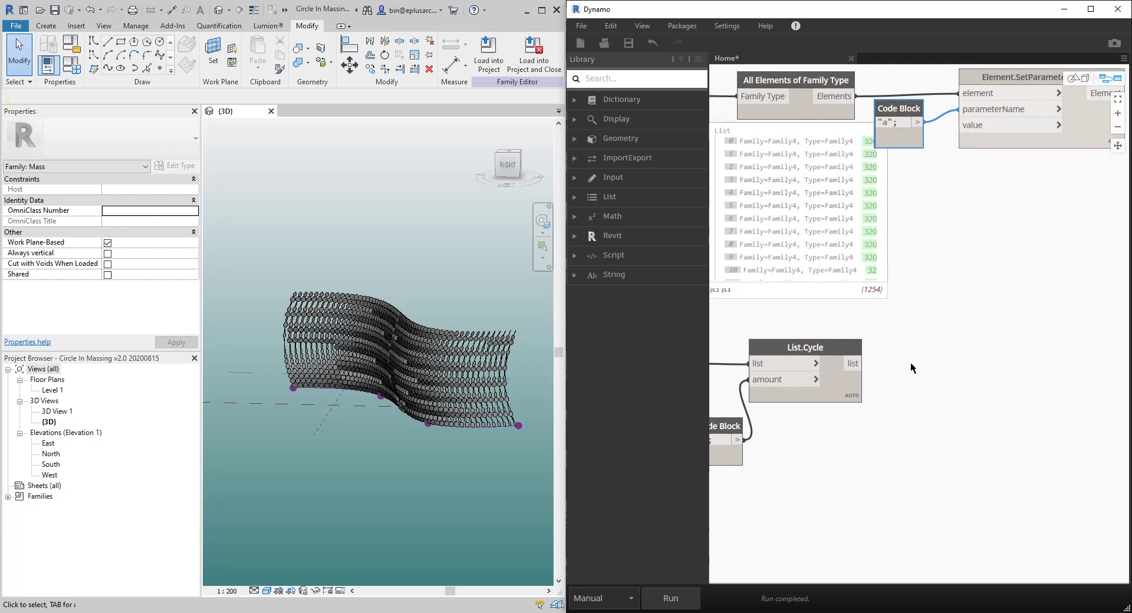
right_click(912, 359)
text(shuf)
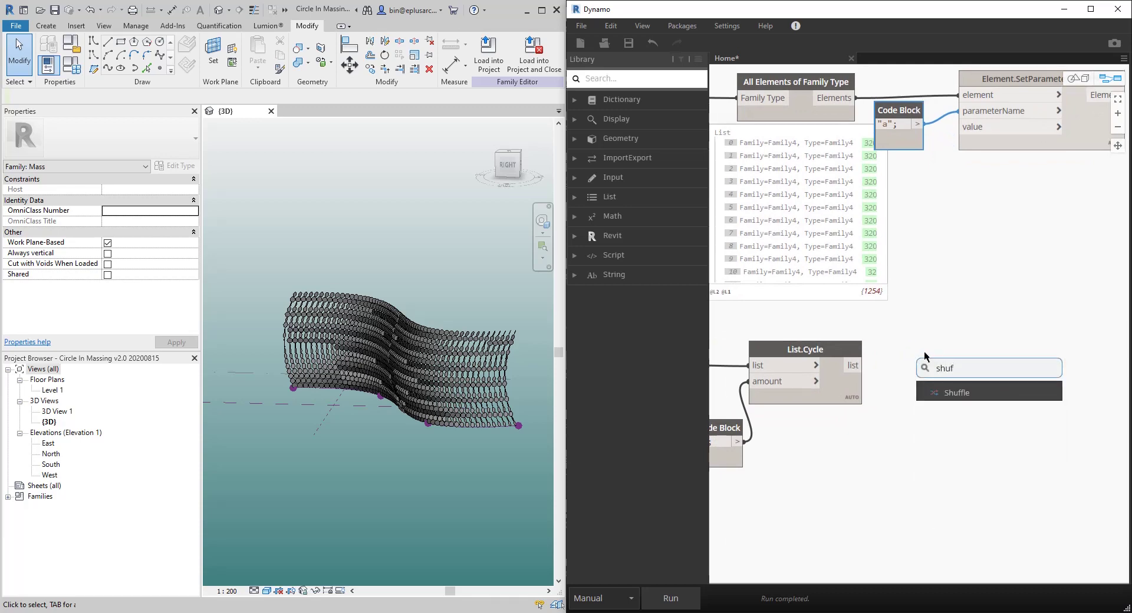
click(951, 390)
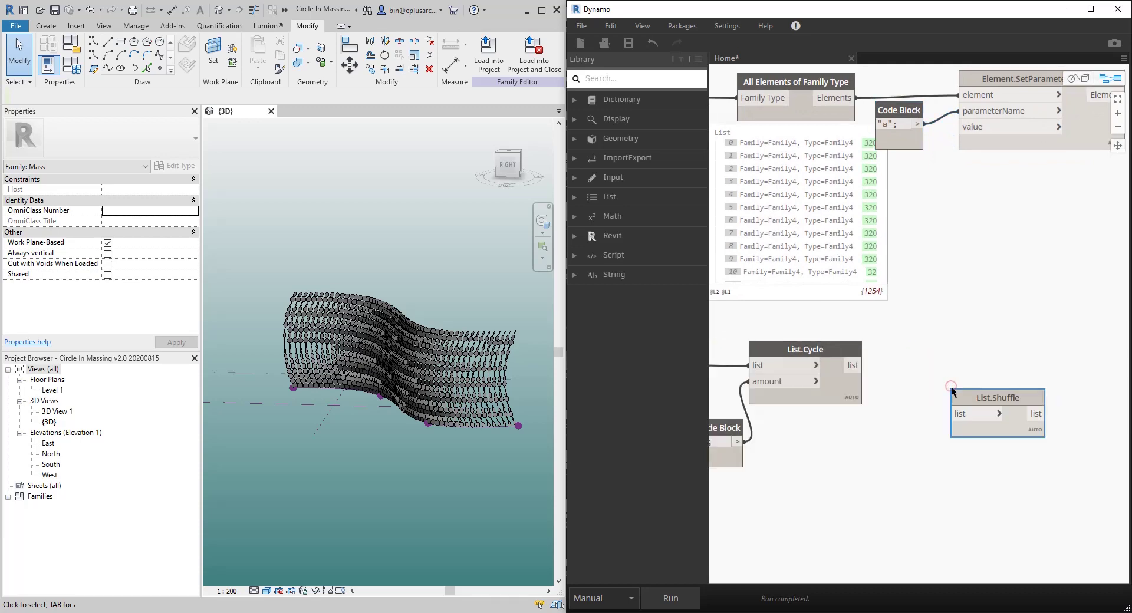
mouse_move(977, 397)
mouse_down()
mouse_move(925, 339)
mouse_move(853, 366)
mouse_up()
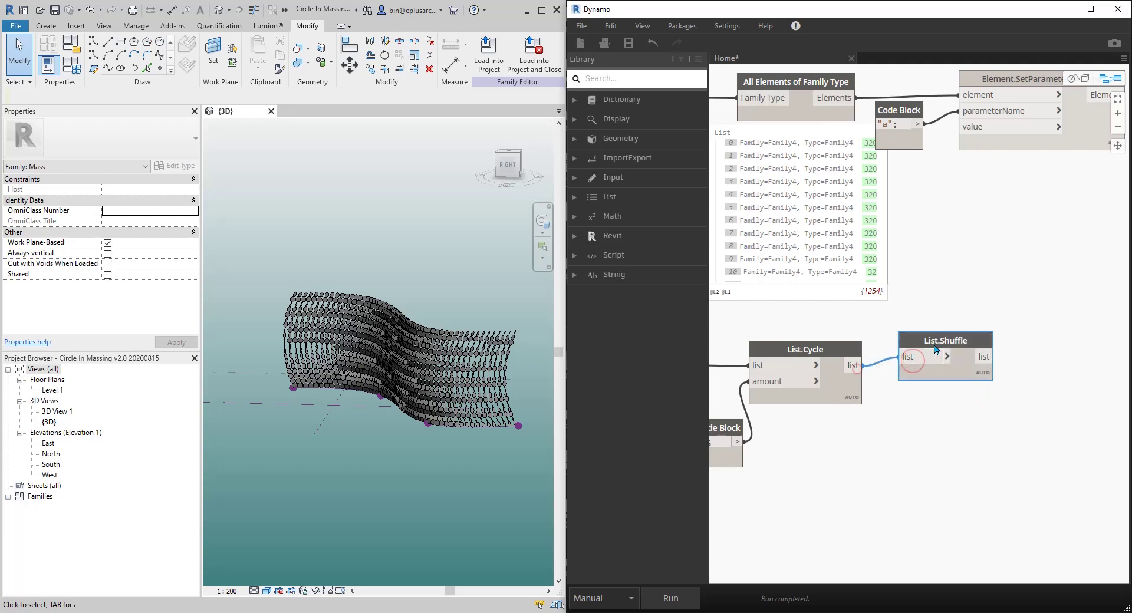
drag(936, 341, 931, 352)
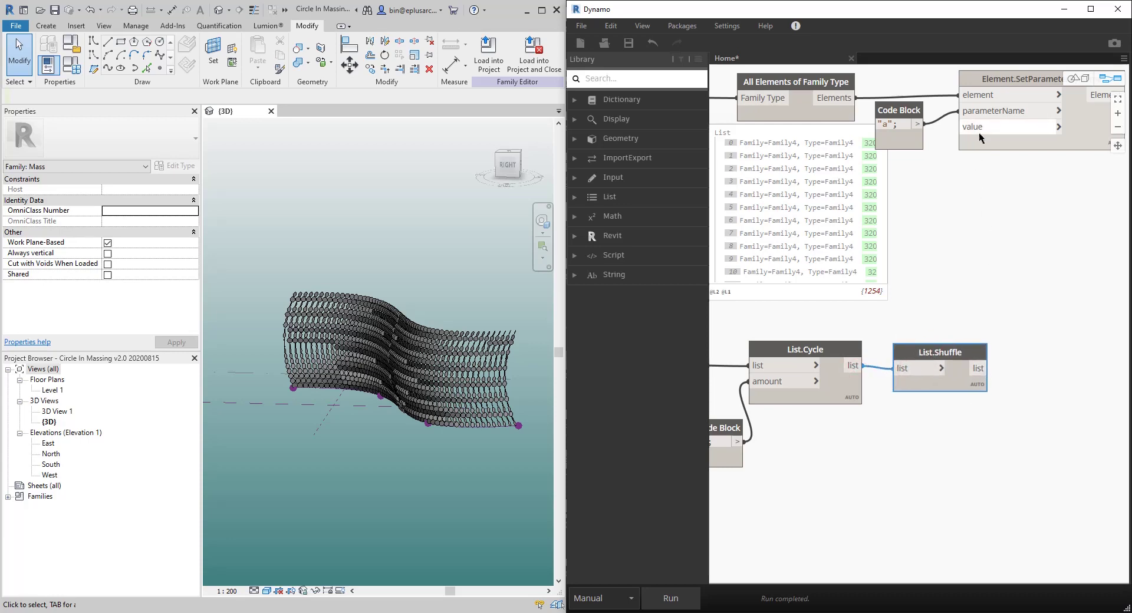
Run the graph and pin the List.Shuffle output preview to examine the order of its values
click(671, 599)
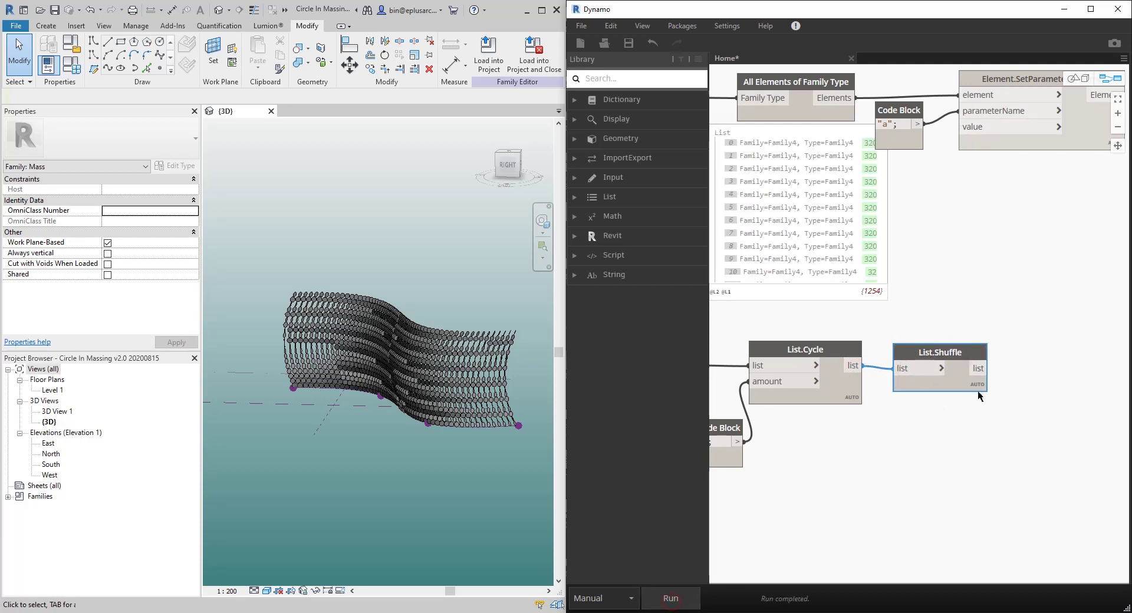
mouse_move(970, 388)
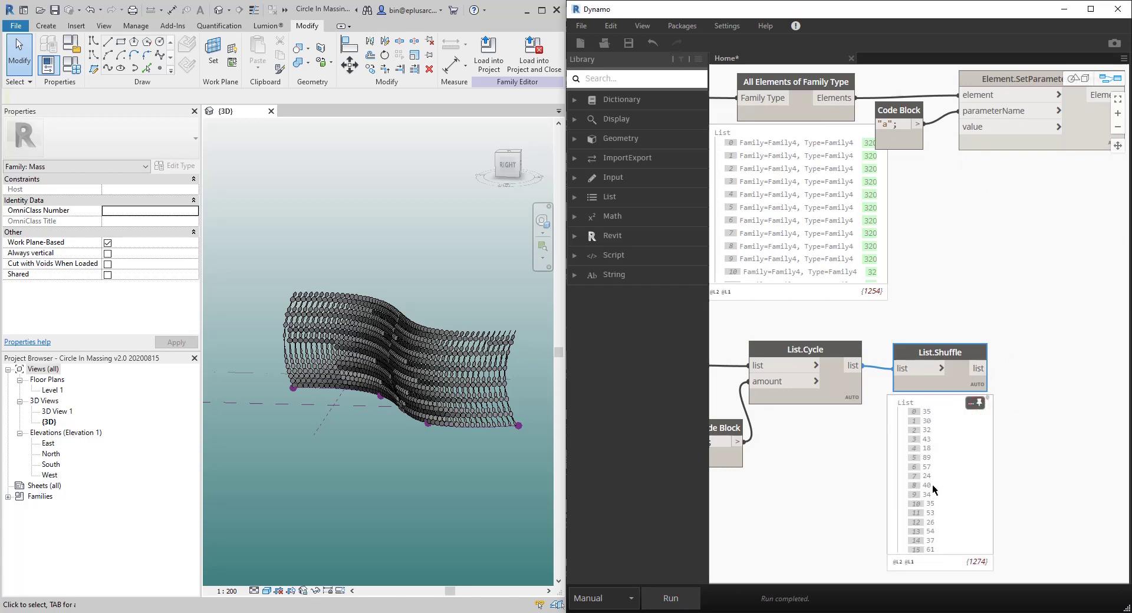
scroll(934, 505, down, 6)
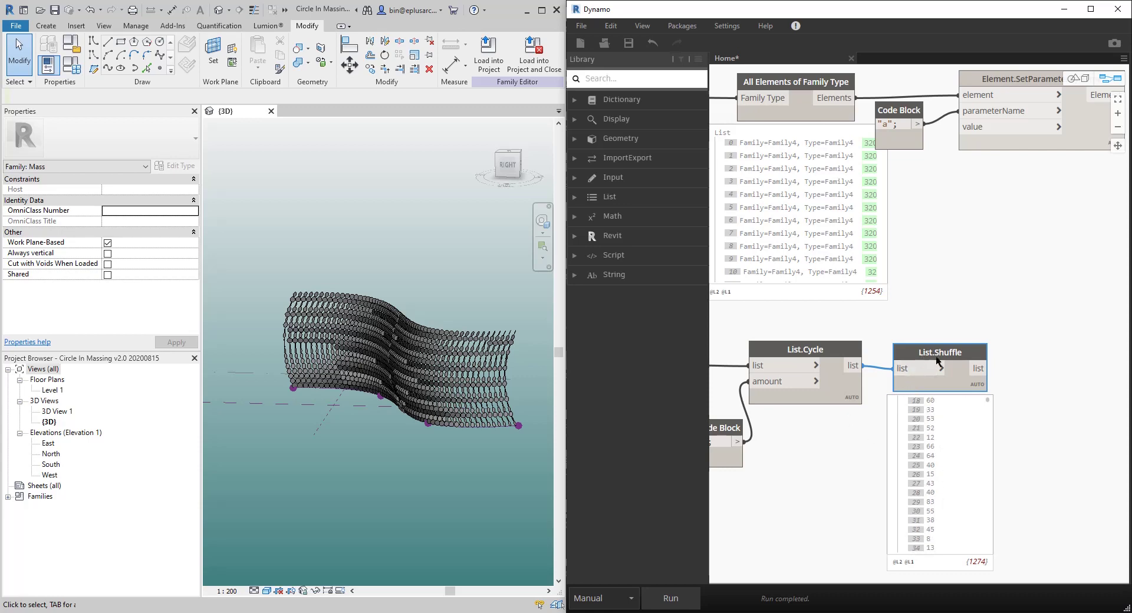
Pin the List.Cycle output preview and read through its values to compare them with the List.Shuffle list
click(854, 417)
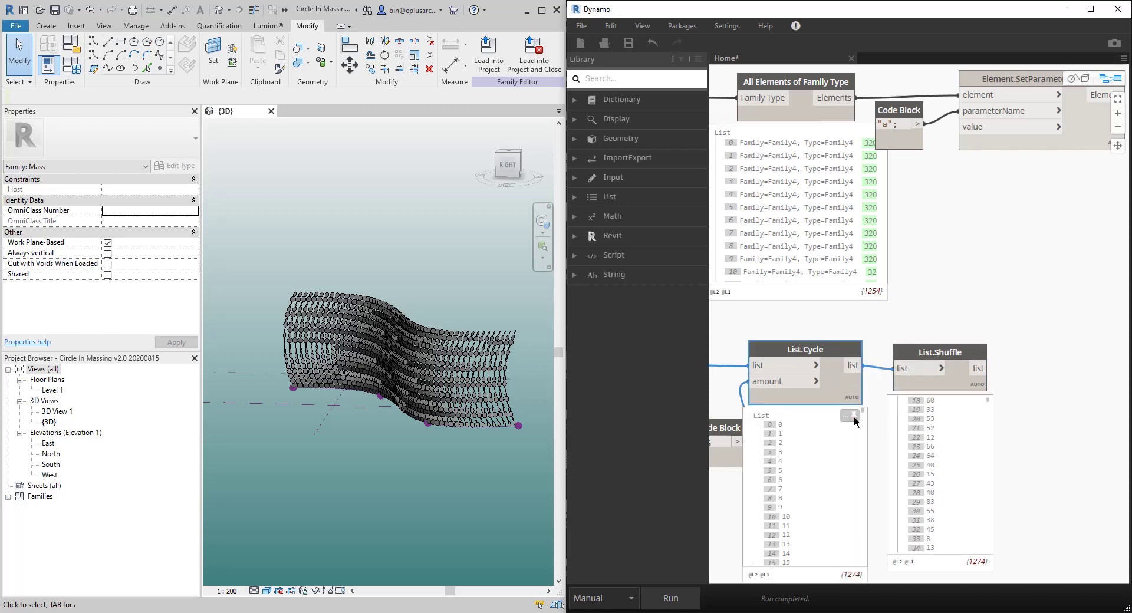
scroll(806, 508, down, 3)
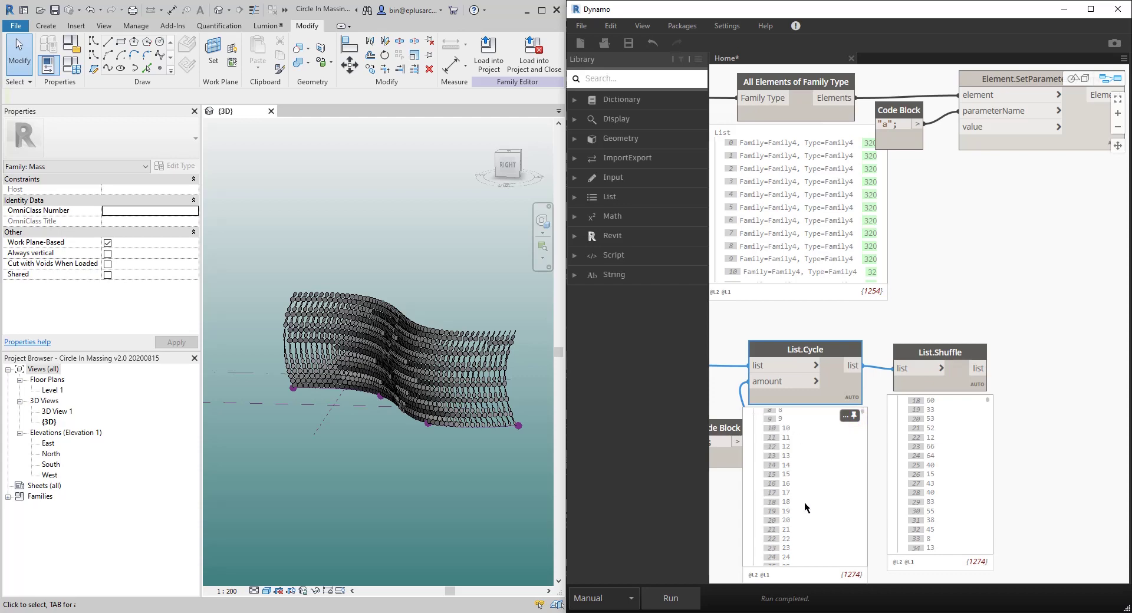
scroll(807, 511, down, 15)
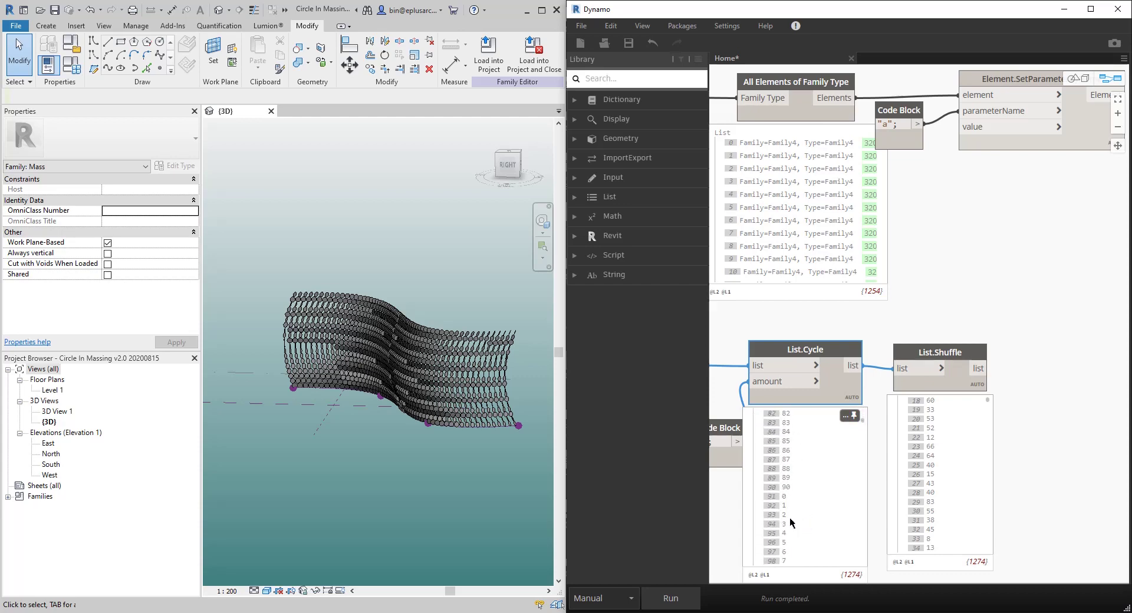
scroll(785, 425, up, 6)
scroll(785, 426, up, 16)
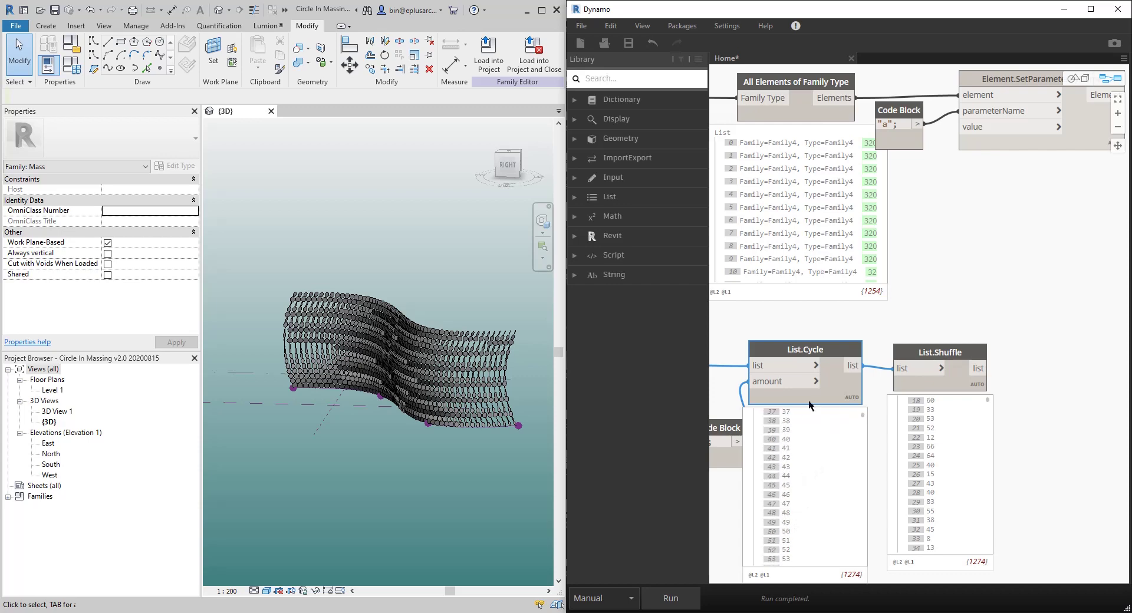
scroll(807, 448, up, 5)
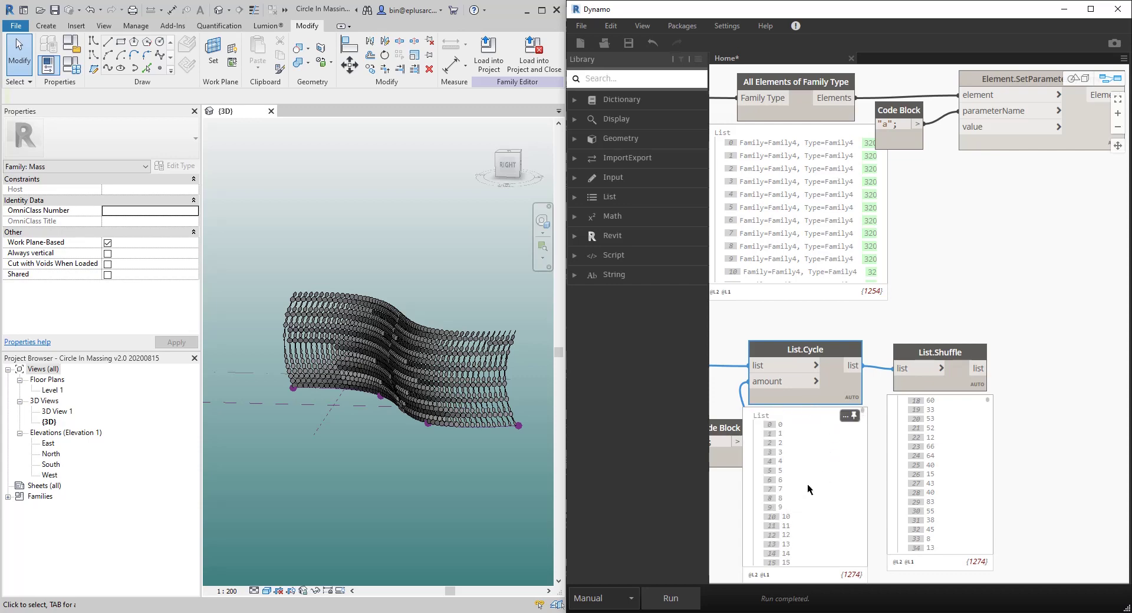
Connect the List.Shuffle output to the value input of Element.SetParameterByName and run the graph
click(1043, 376)
scroll(1048, 380, down, 2)
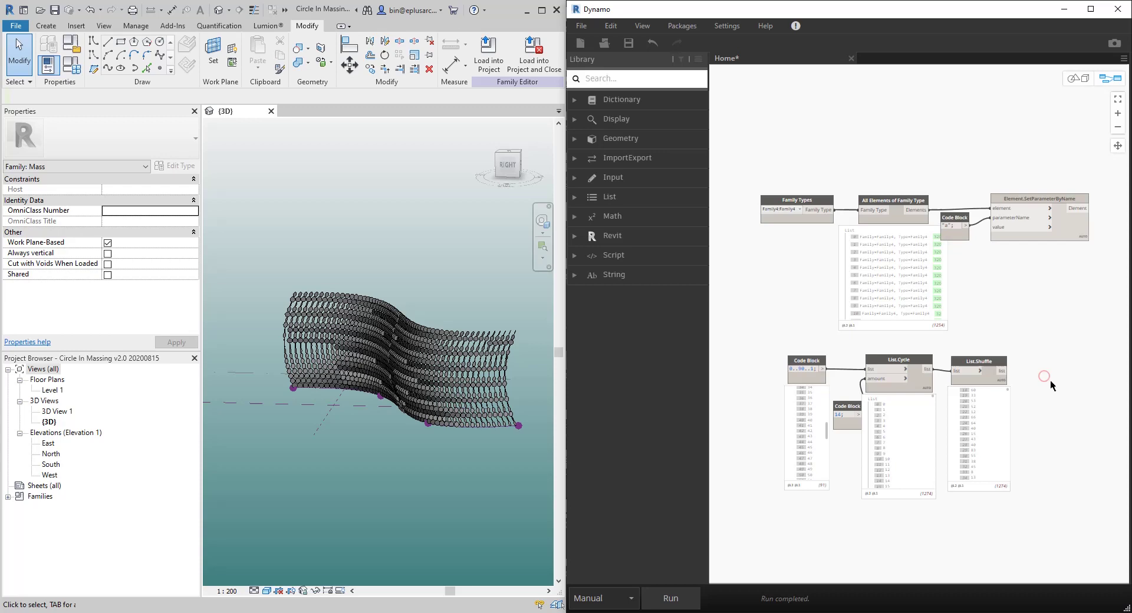
middle_drag(1050, 379, 962, 353)
scroll(962, 353, up, 1)
click(894, 384)
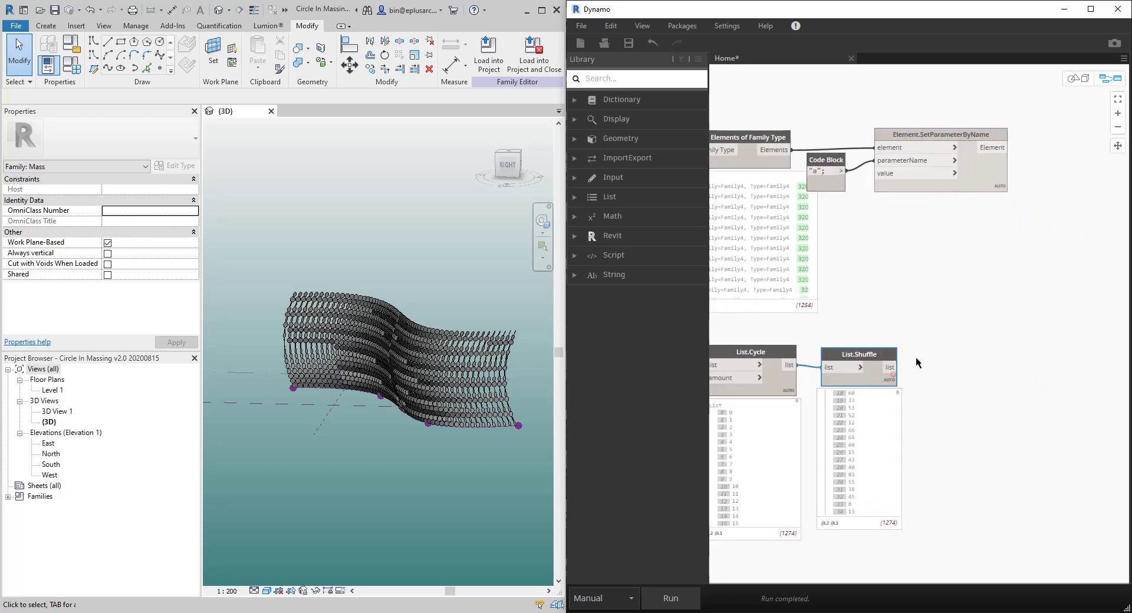
drag(892, 367, 888, 183)
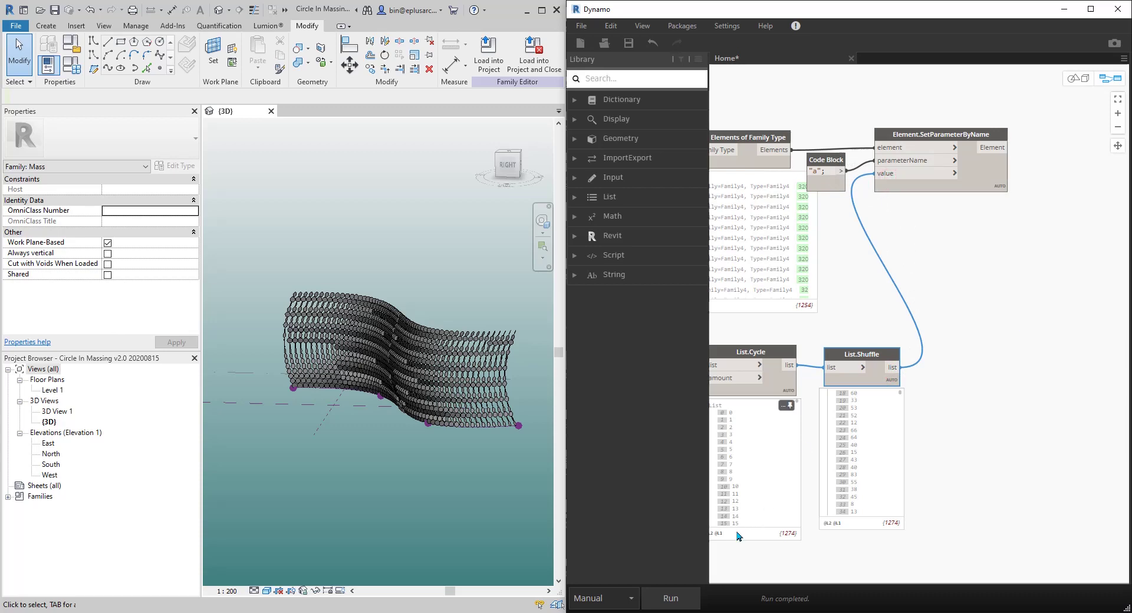
click(679, 594)
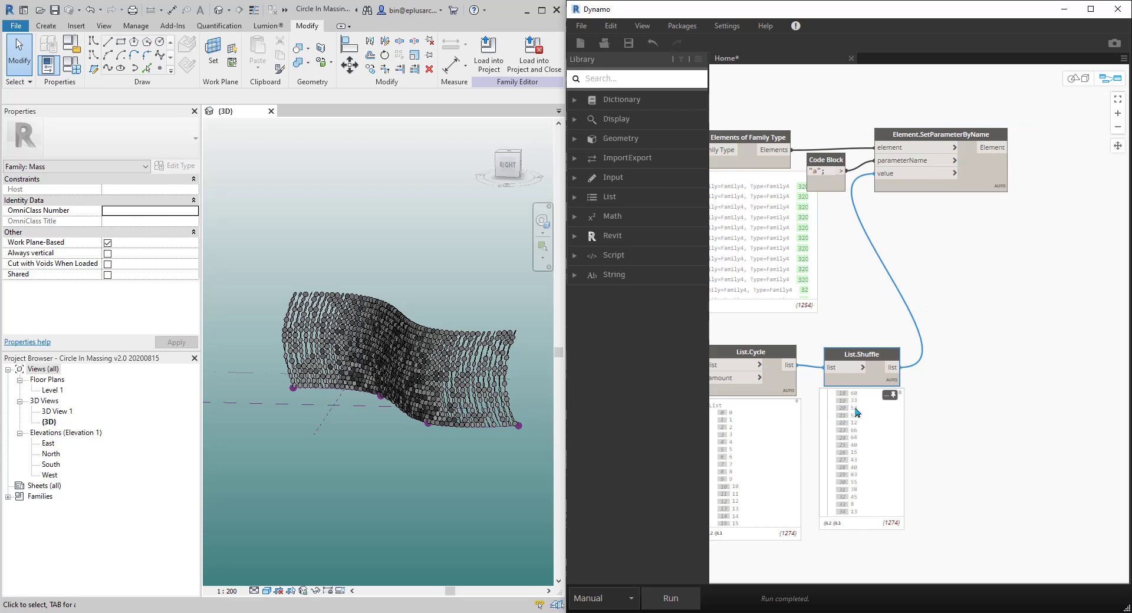
Maximize Revit, minimize Dynamo, and inspect the rotation of the circular panels in the 3D view
shift+middle_drag(537, 409, 439, 396)
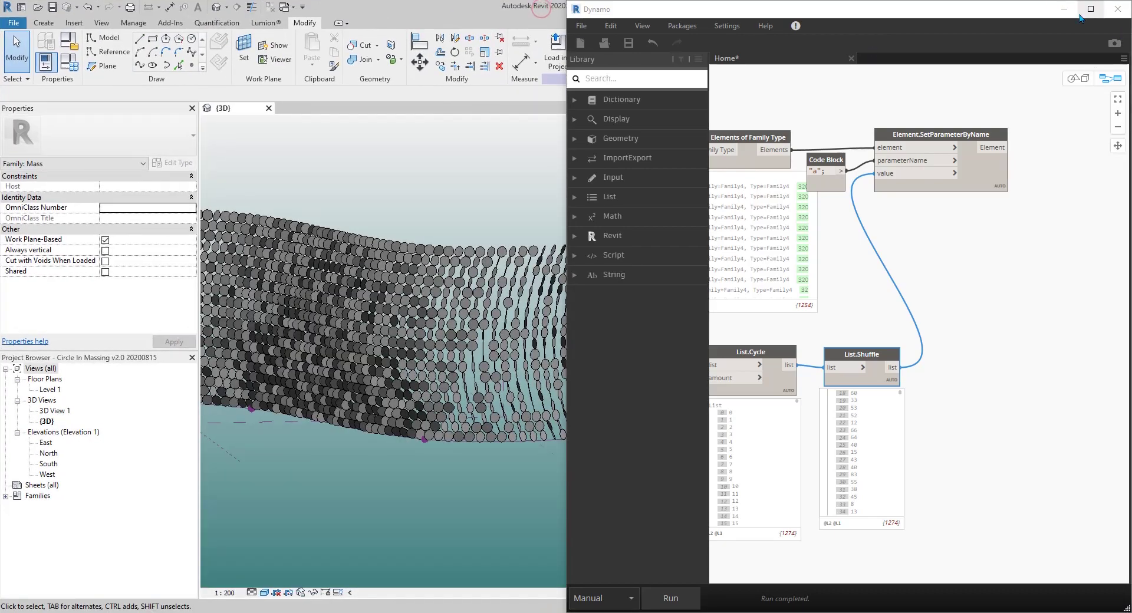
click(1065, 9)
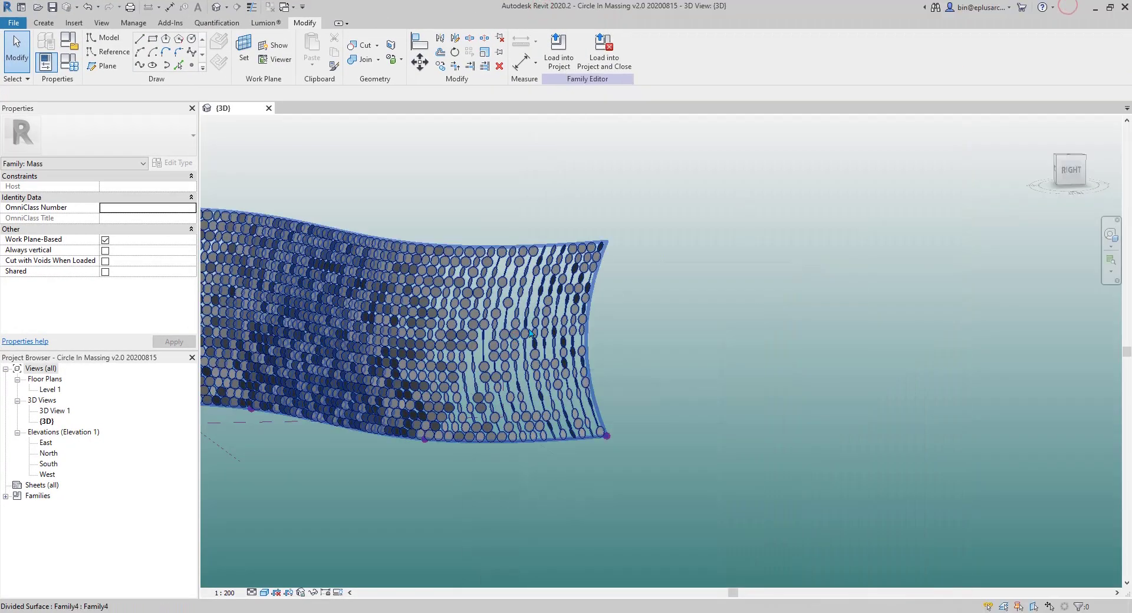
middle_drag(422, 375, 649, 361)
shift+middle_drag(649, 361, 643, 386)
scroll(625, 289, up, 2)
shift+middle_drag(548, 347, 488, 352)
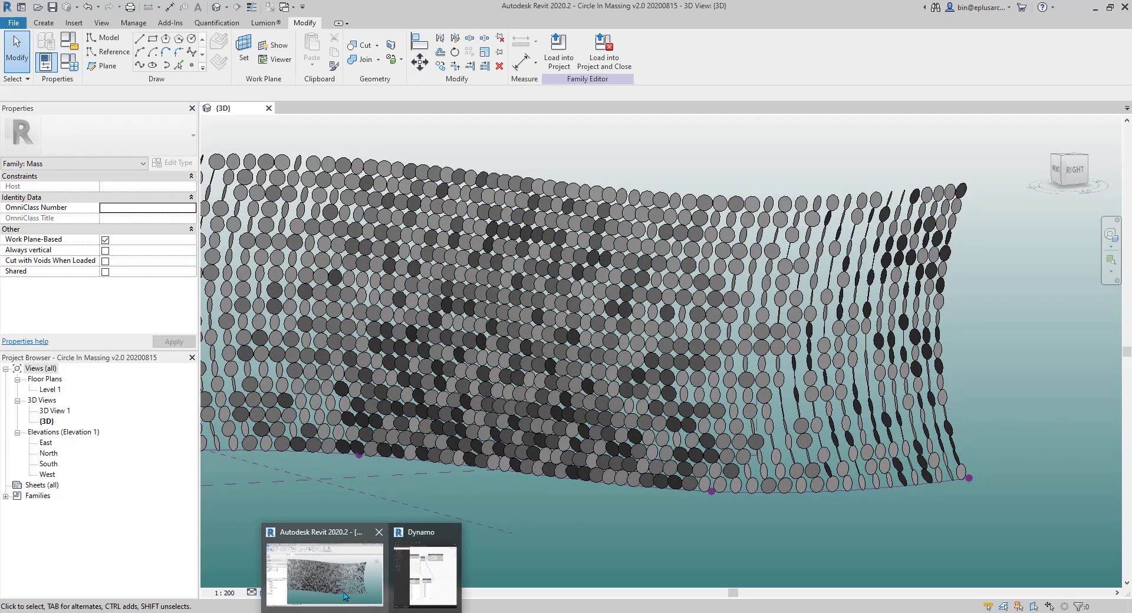
click(425, 578)
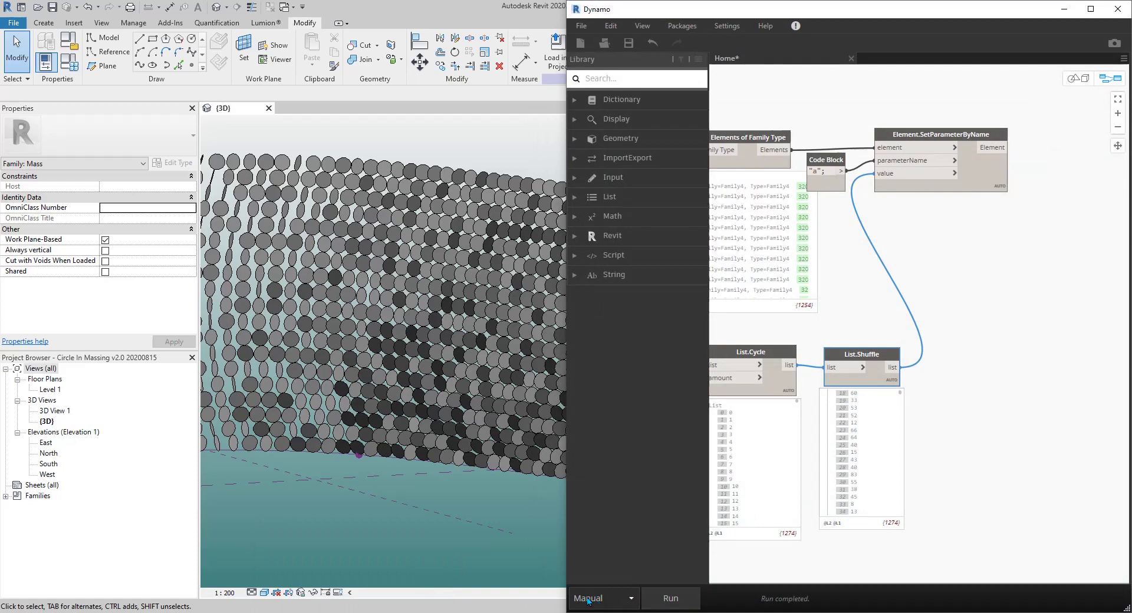
click(378, 513)
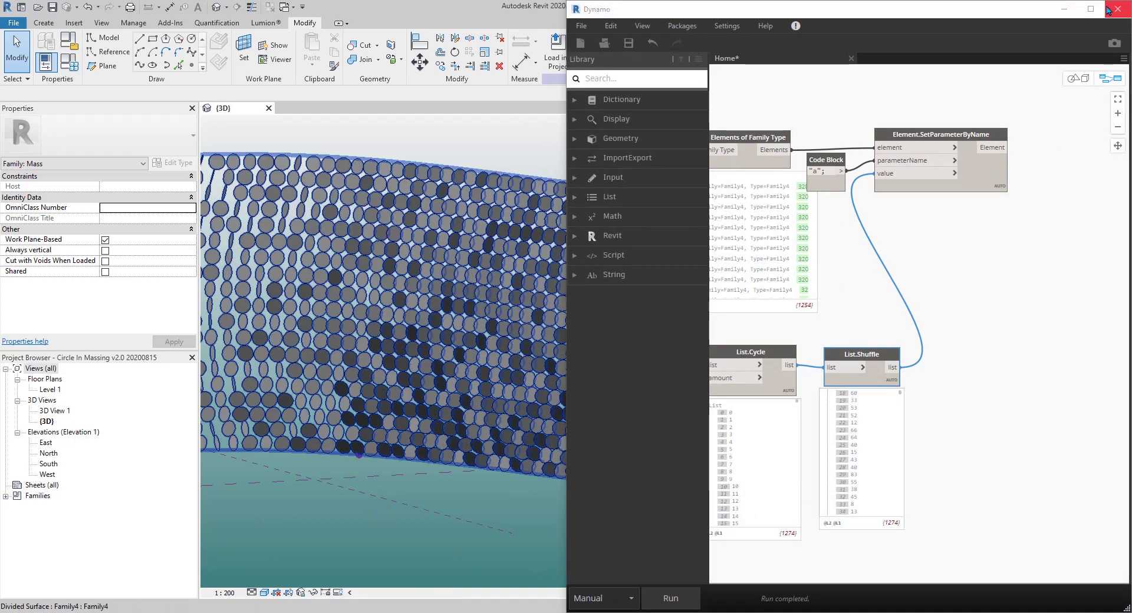
click(1070, 9)
shift+middle_drag(484, 319, 529, 306)
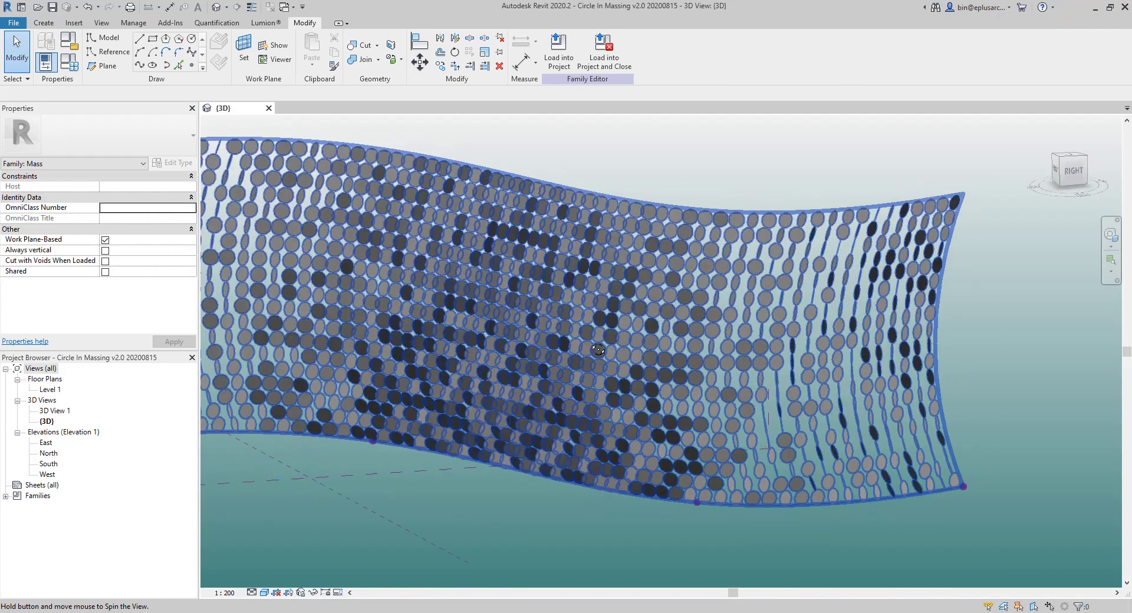
scroll(528, 282, up, 5)
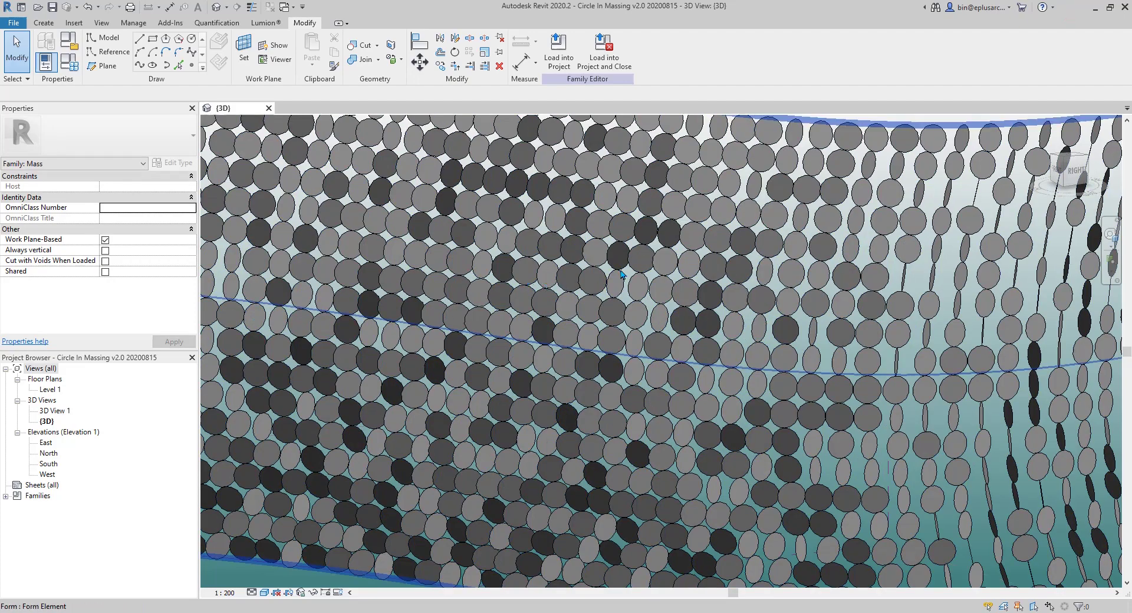
click(645, 241)
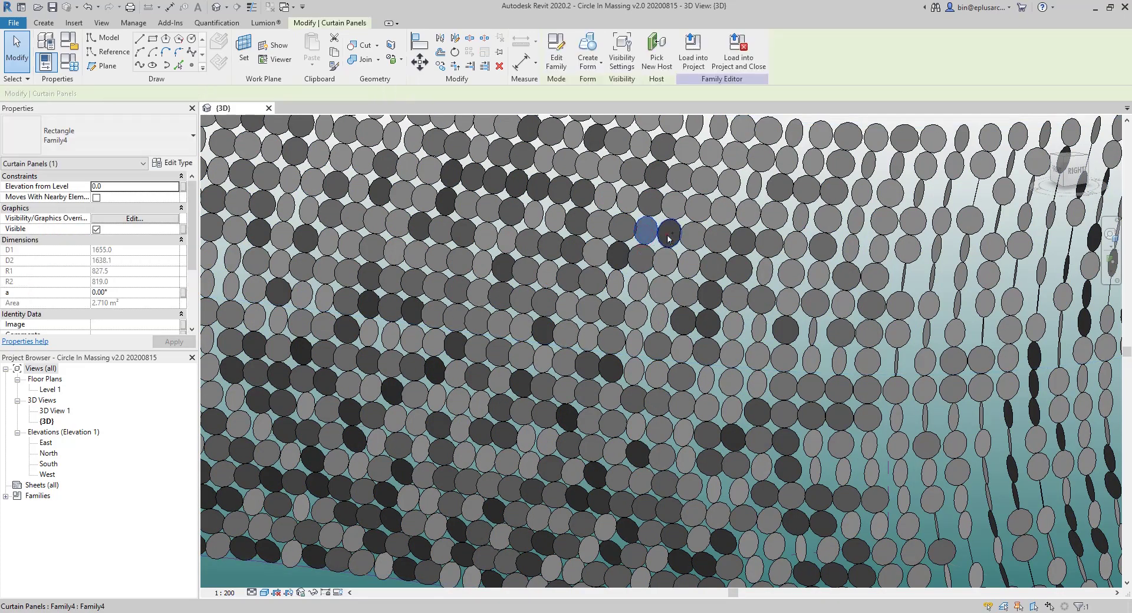
ctrl+click(667, 237)
key(Escape)
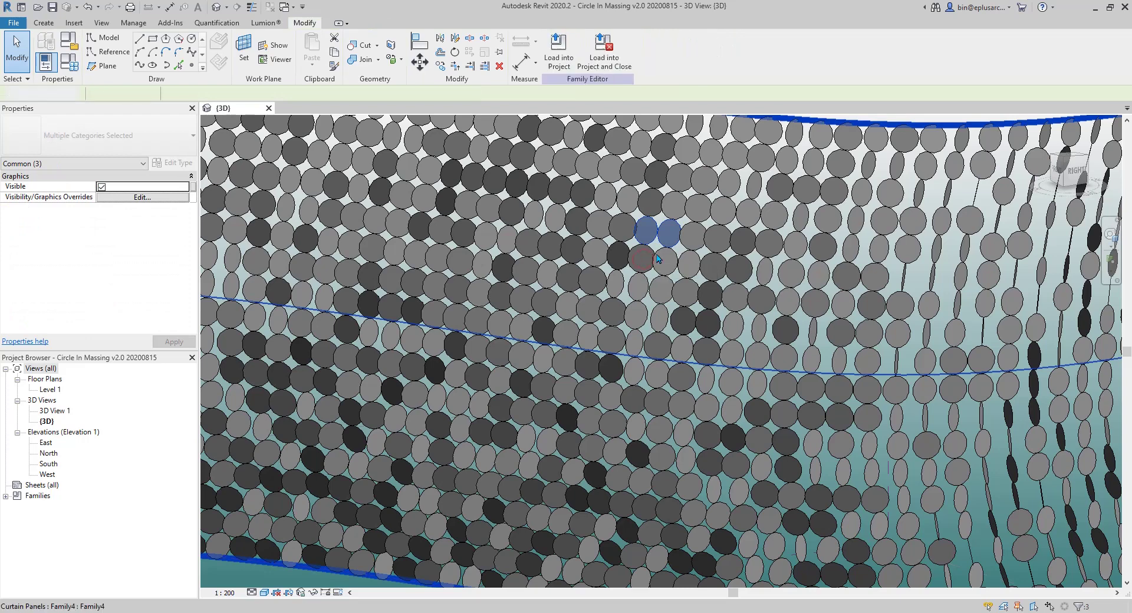
Select a two-by-two block of adjacent circular panels near the middle of the surface and set their parameter a to 90°
click(647, 239)
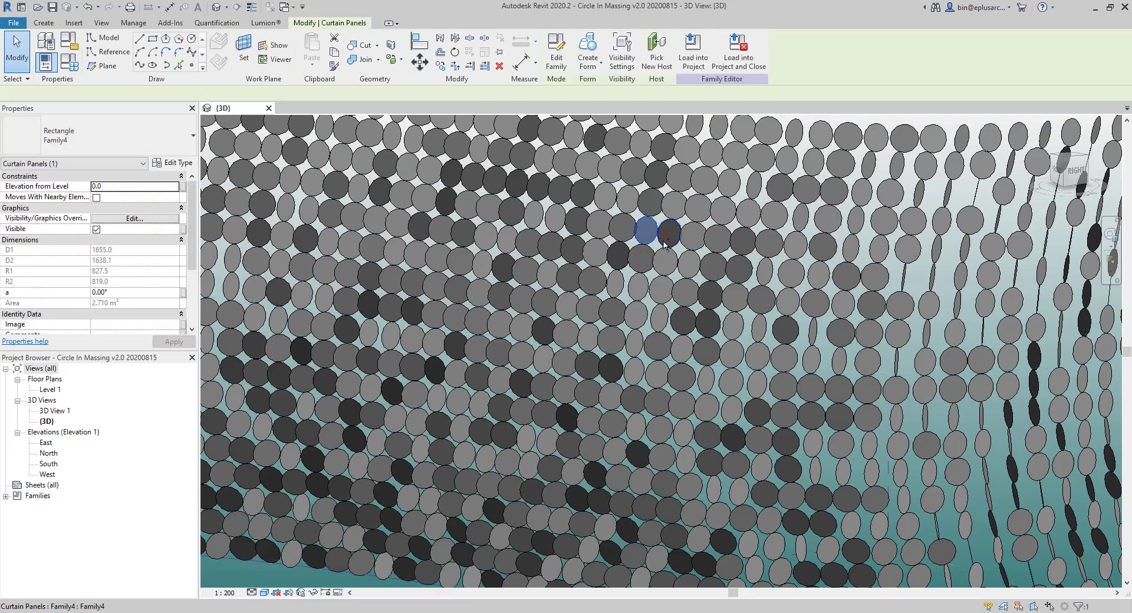
ctrl+click(668, 234)
ctrl+click(641, 260)
ctrl+click(664, 263)
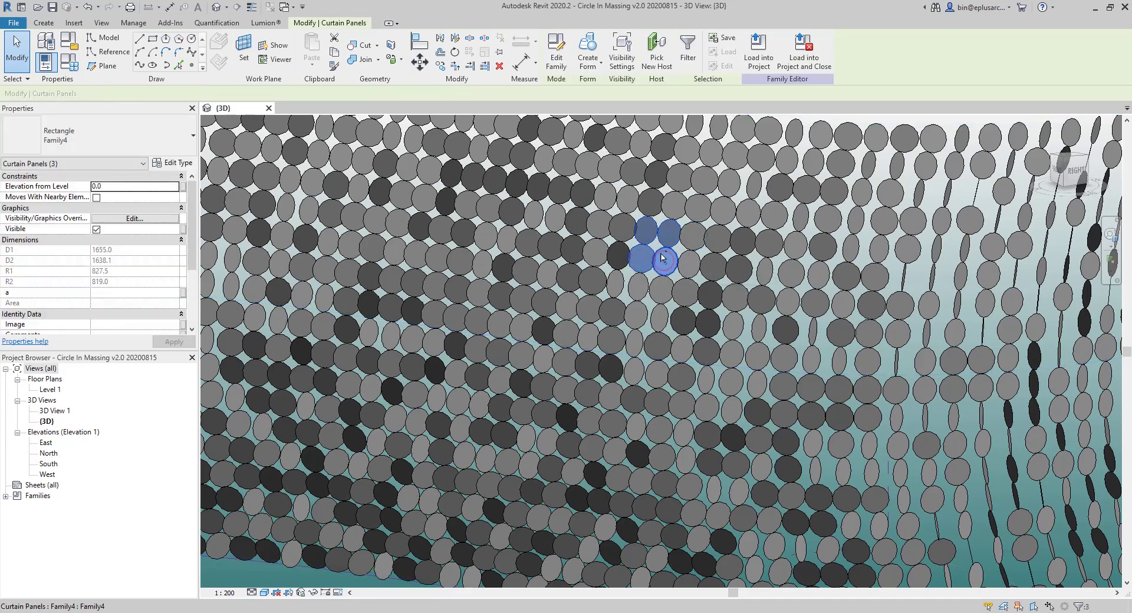
scroll(664, 263, up, 2)
shift+middle_drag(664, 263, 693, 263)
scroll(130, 233, down, 4)
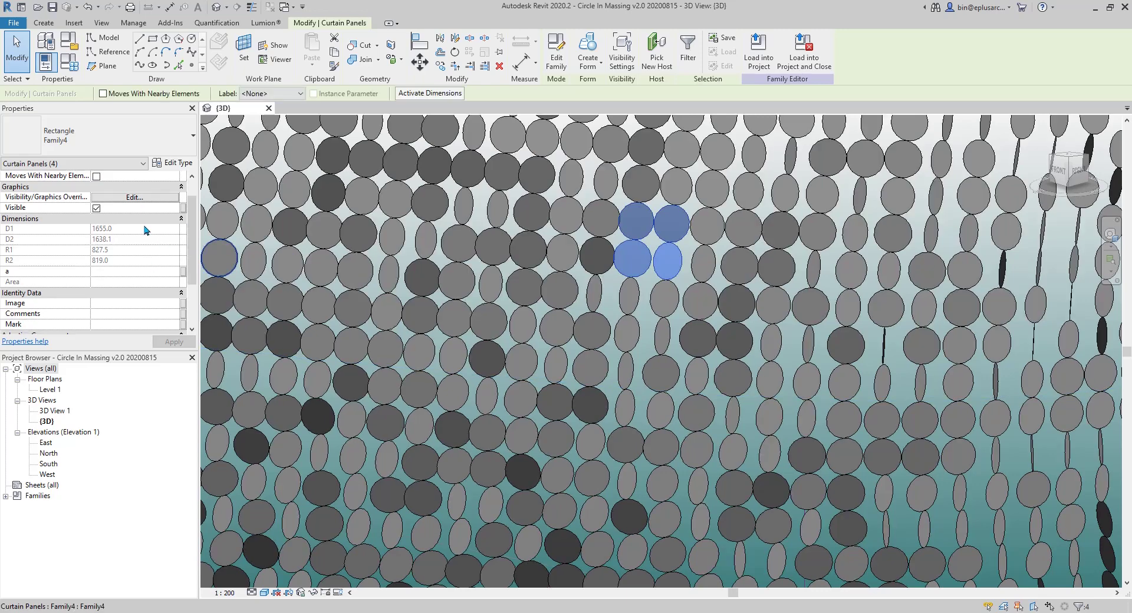
click(129, 209)
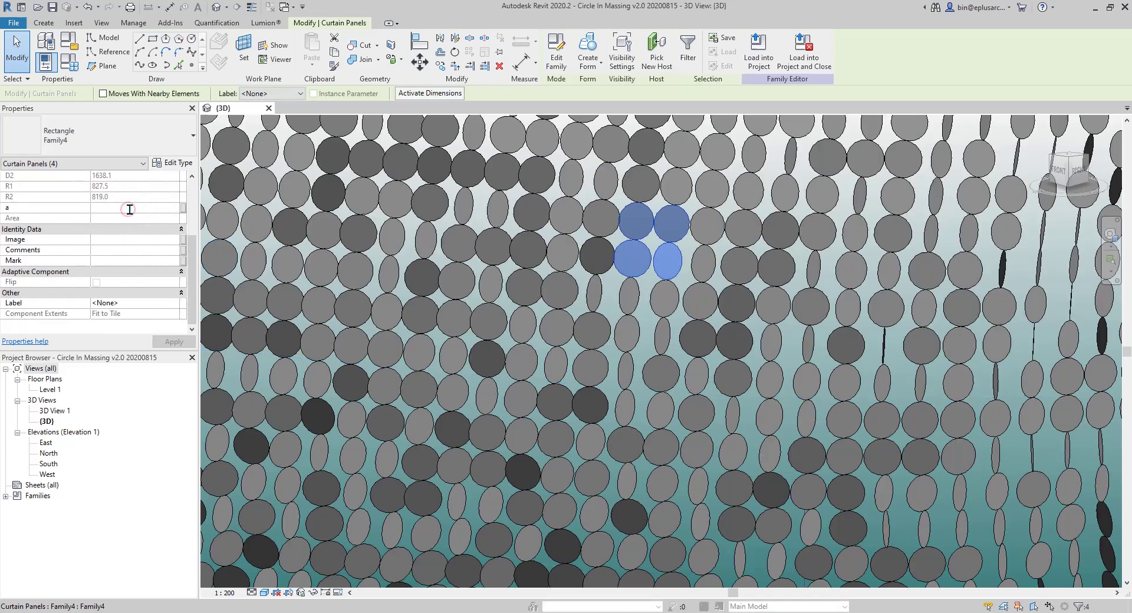
text(90)
key(Return)
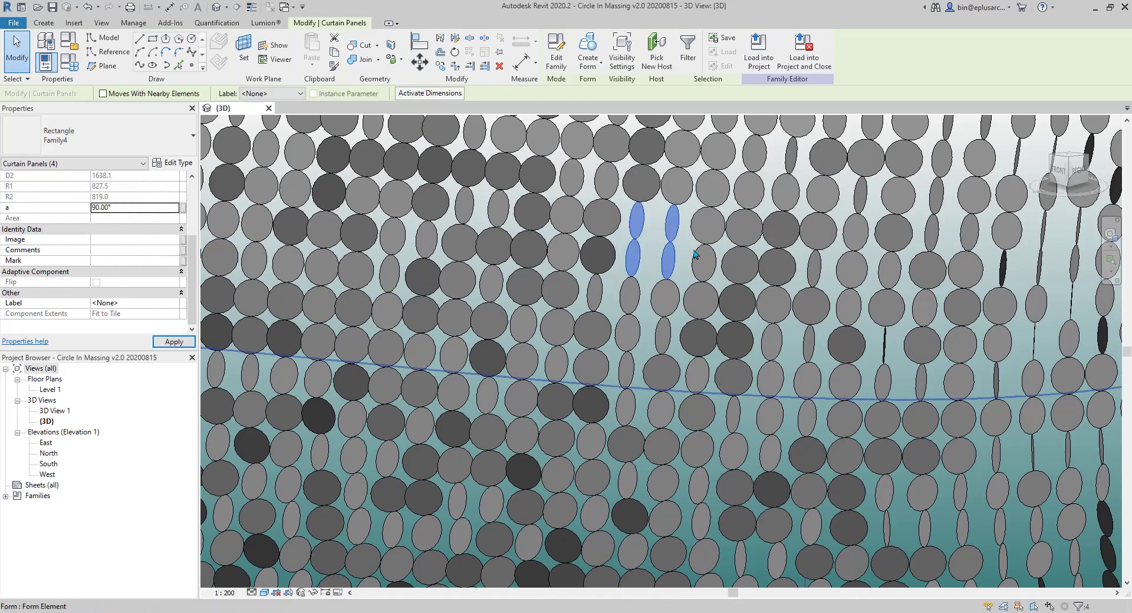
Clear the panel selection and inspect the whole panelled surface from several angles in the 3D view
shift+middle_drag(697, 255, 702, 306)
scroll(702, 306, down, 5)
key(Escape)
mouse_move(790, 183)
shift+middle_down()
mouse_move(733, 139)
mouse_move(584, 230)
mouse_move(911, 243)
mouse_move(970, 223)
mouse_move(705, 275)
mouse_move(649, 365)
mouse_move(631, 373)
mouse_move(626, 341)
mouse_move(664, 335)
mouse_move(694, 357)
shift+middle_up()
scroll(631, 373, down, 1)
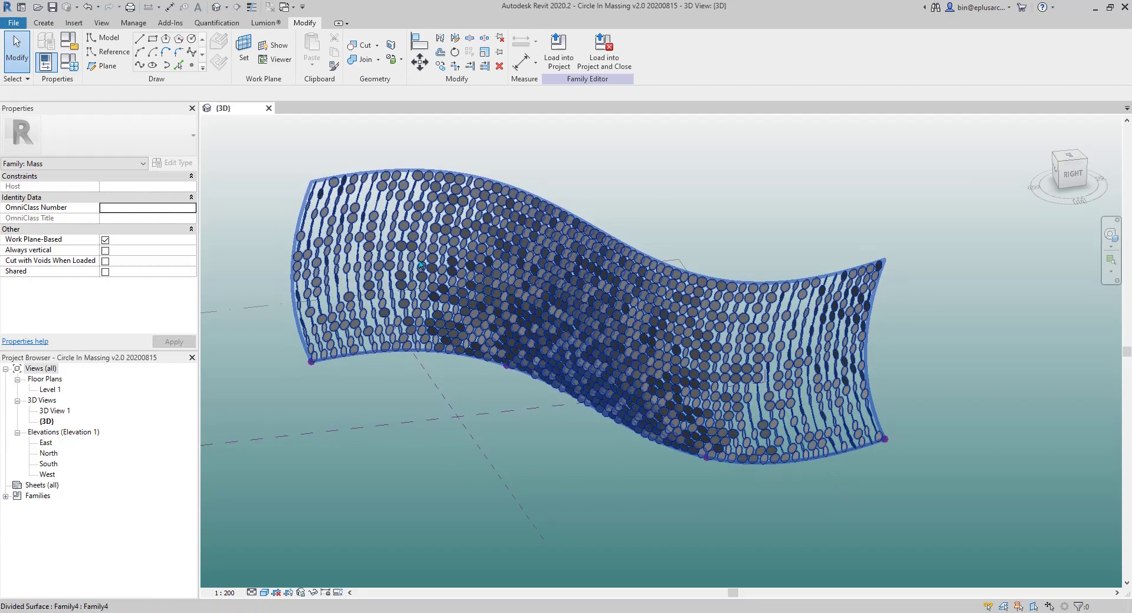
shift+middle_drag(557, 298, 532, 307)
click(695, 162)
middle_drag(667, 204, 660, 252)
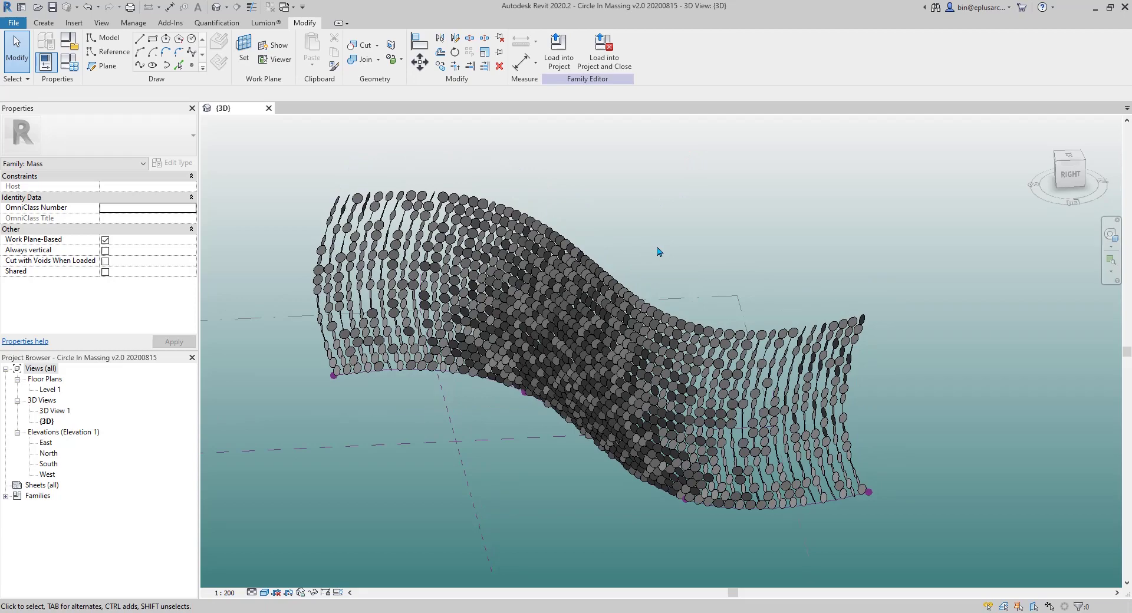